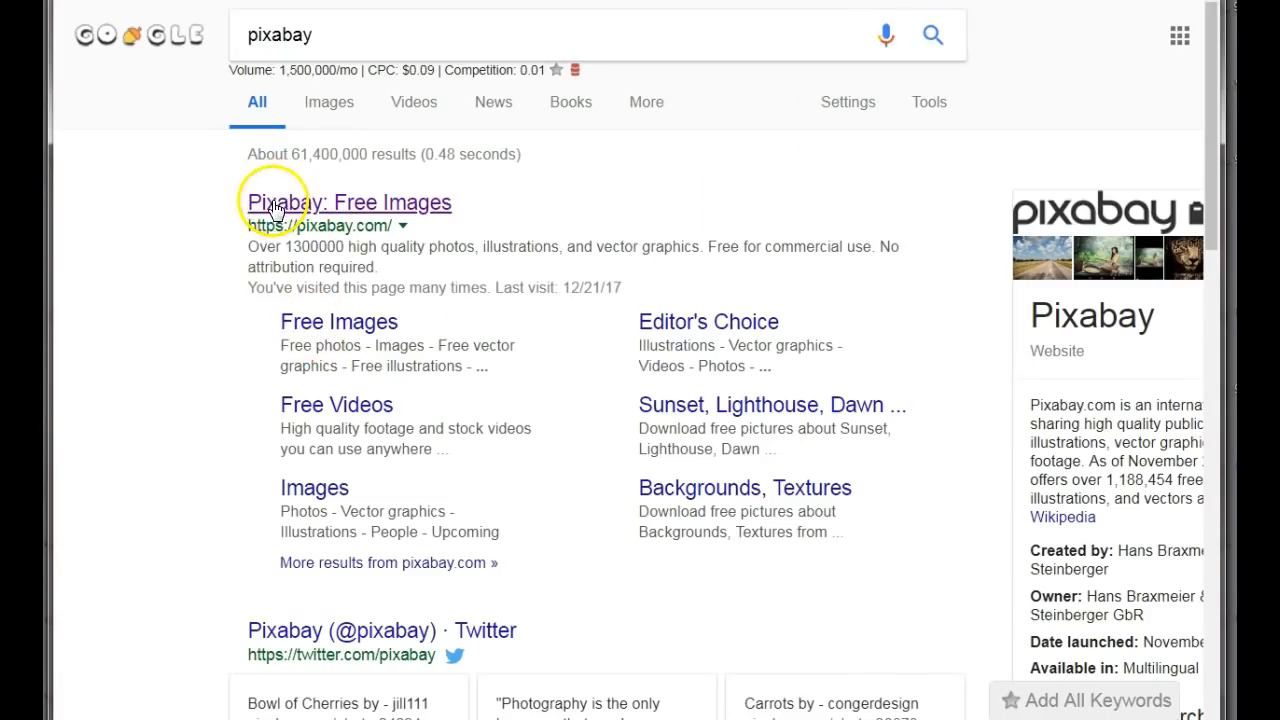
# Switch to Pixabay and search its free images for "blogging".
pyautogui.click(275, 208)
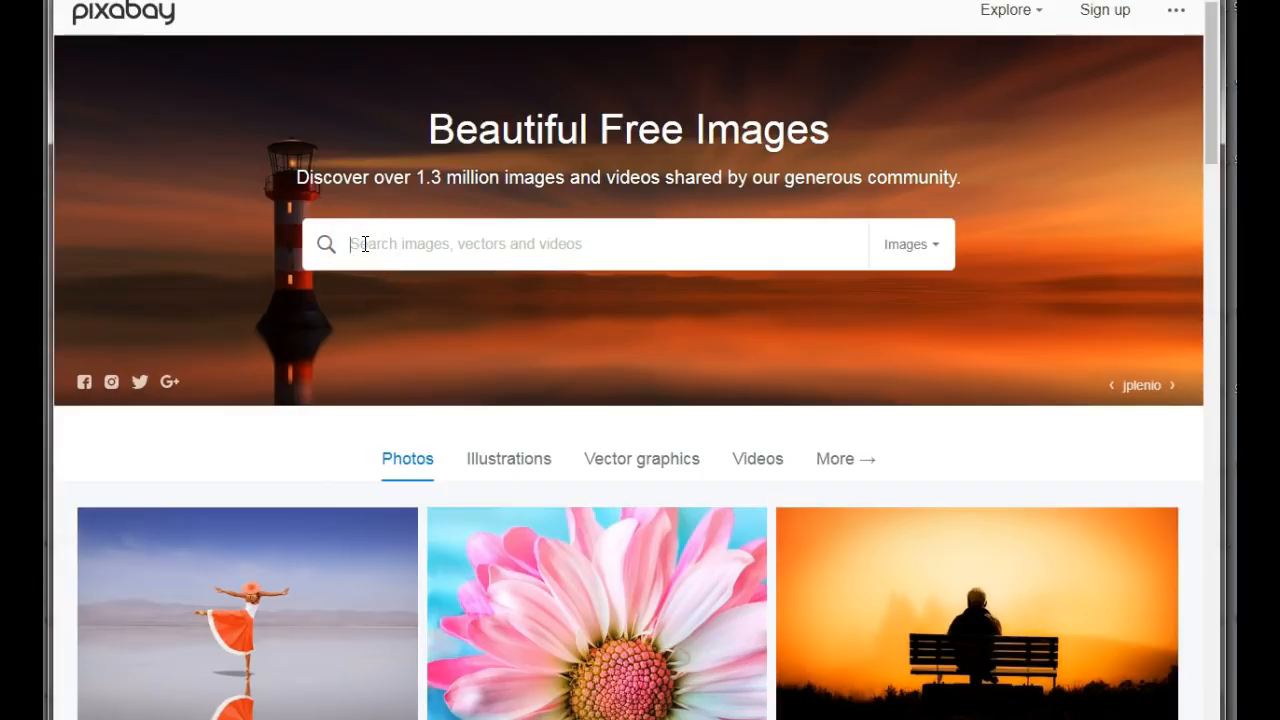
pyautogui.write('blogging')
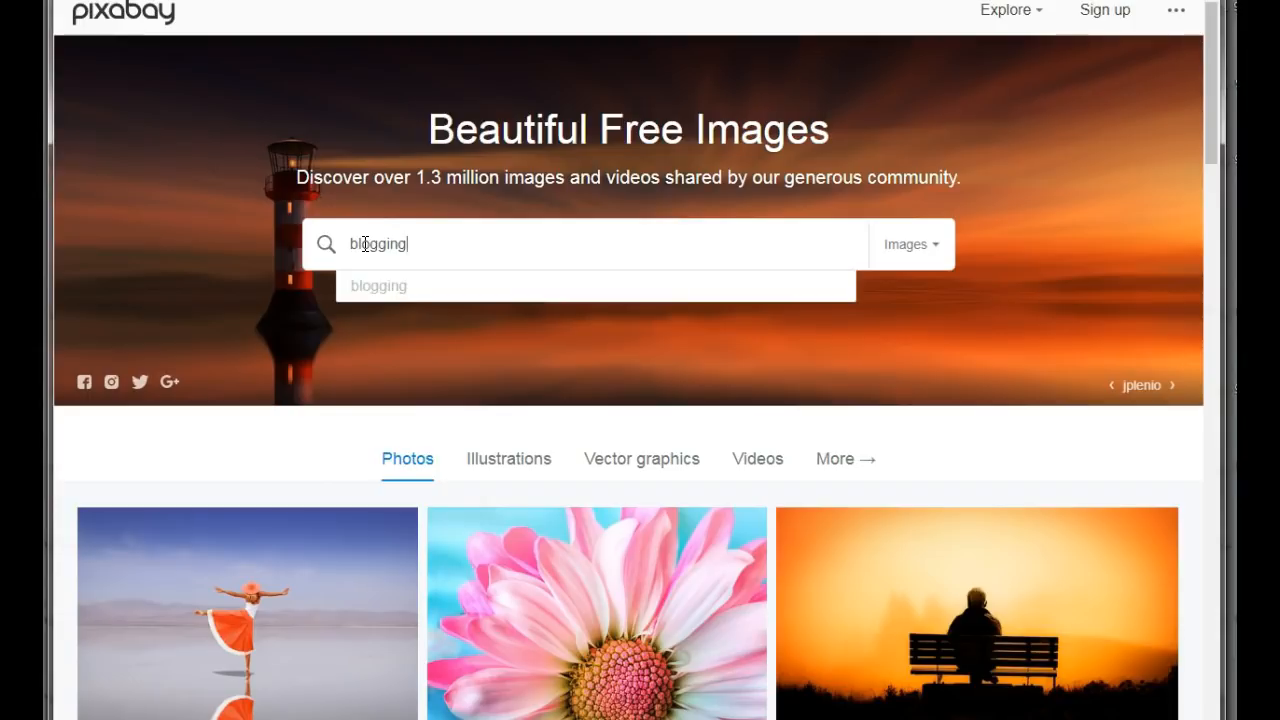
pyautogui.press('Return')
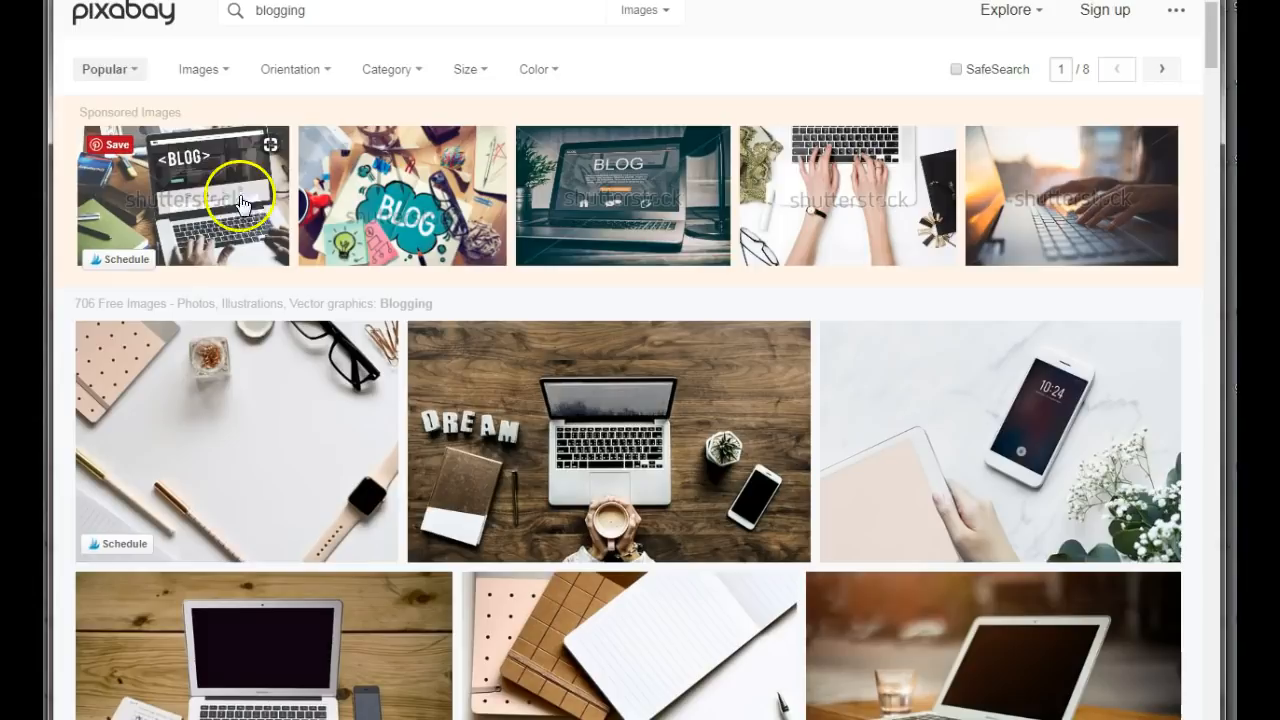
# Open the white desktop photo with the glasses, pens and smartwatch from the results and save the image to the computer.
pyautogui.click(478, 68)
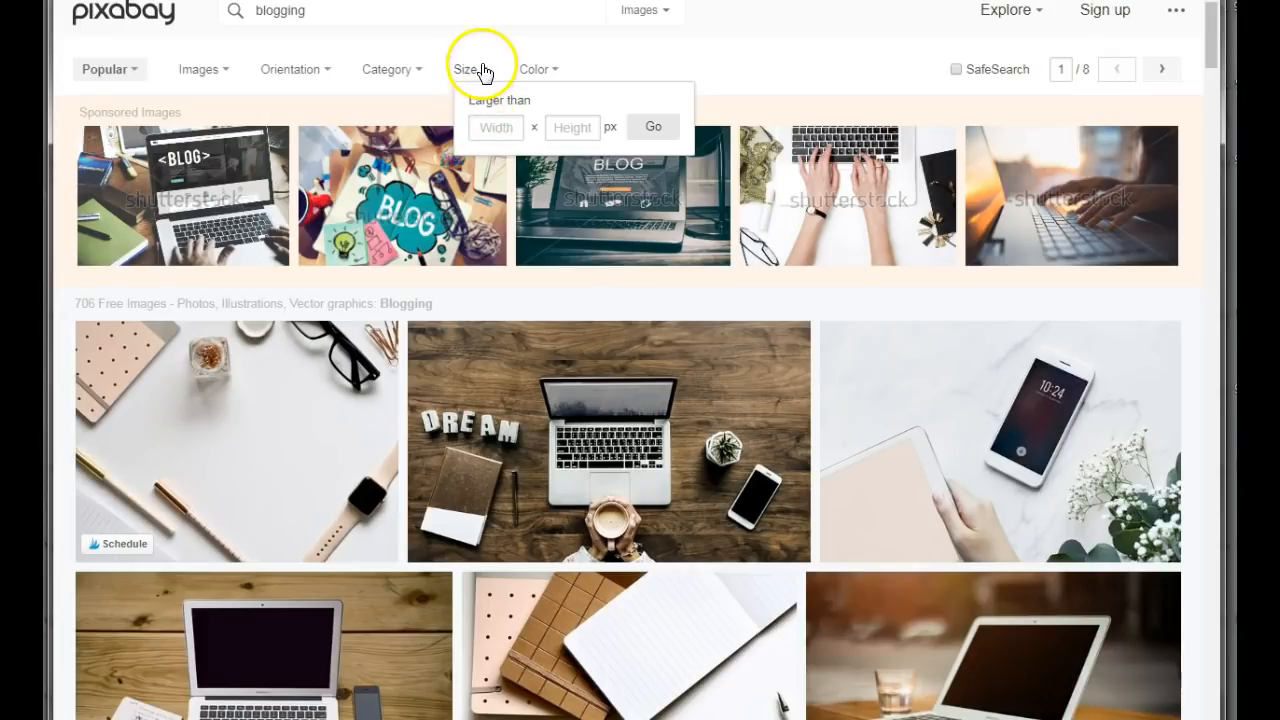
pyautogui.click(746, 62)
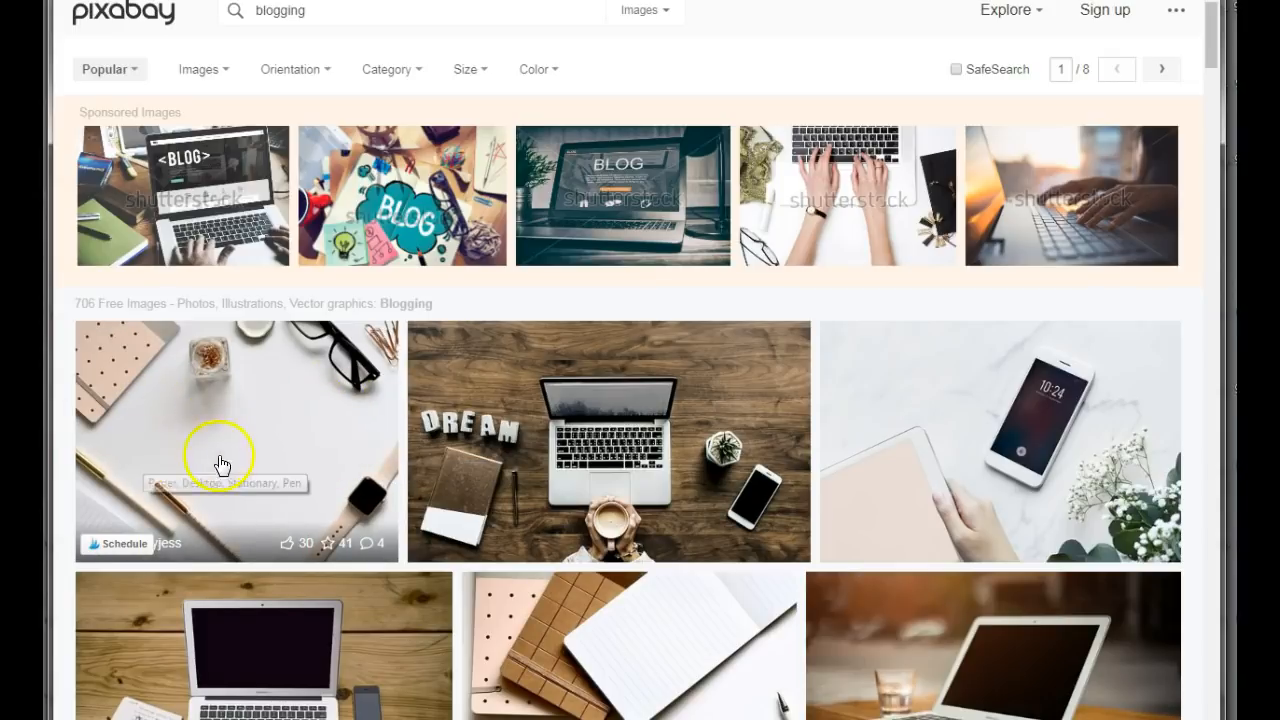
pyautogui.click(221, 414)
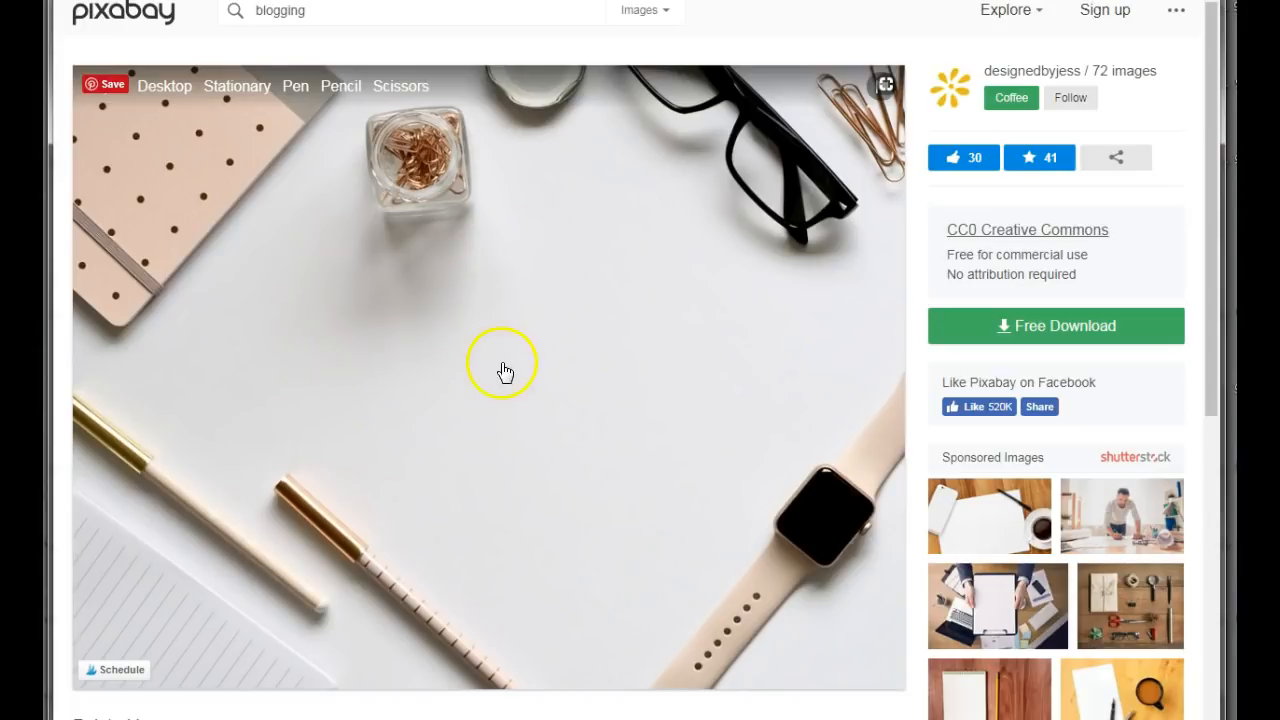
pyautogui.rightClick(505, 368)
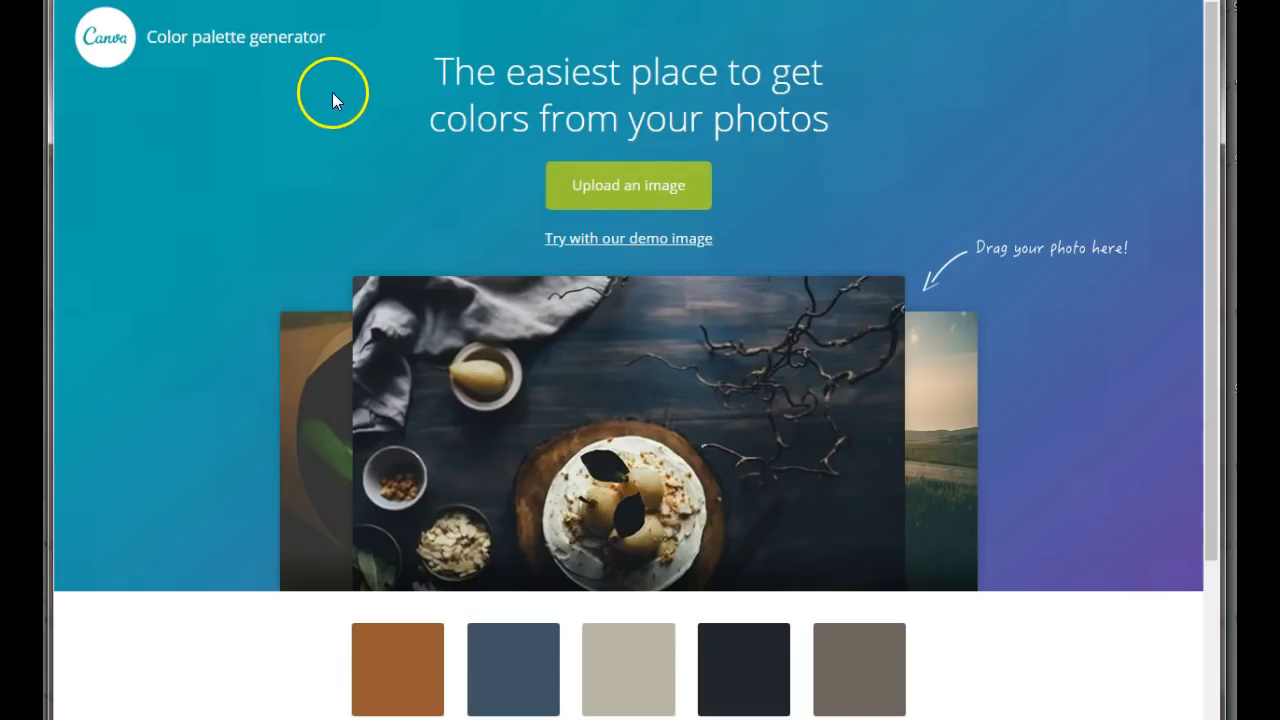
# Upload the saved desk photo to the Canva color palette generator and copy the brown #7D604B swatch's color code.
pyautogui.click(632, 204)
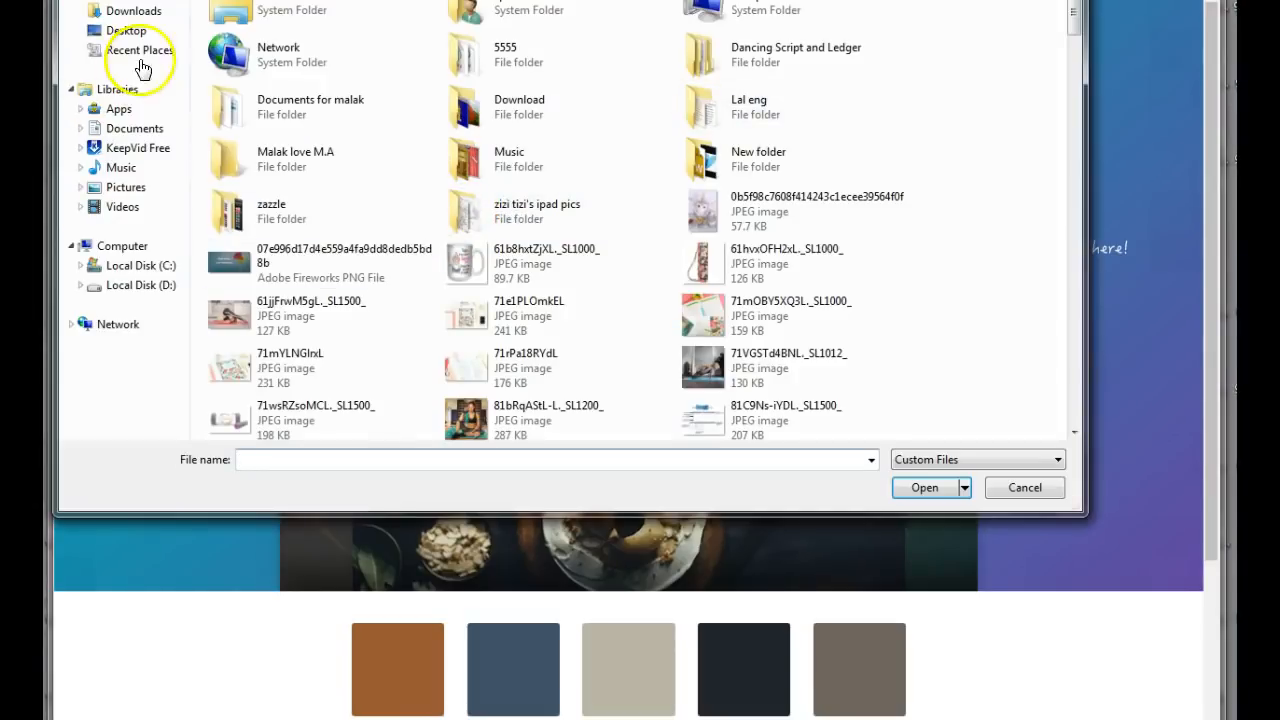
pyautogui.press('Escape')
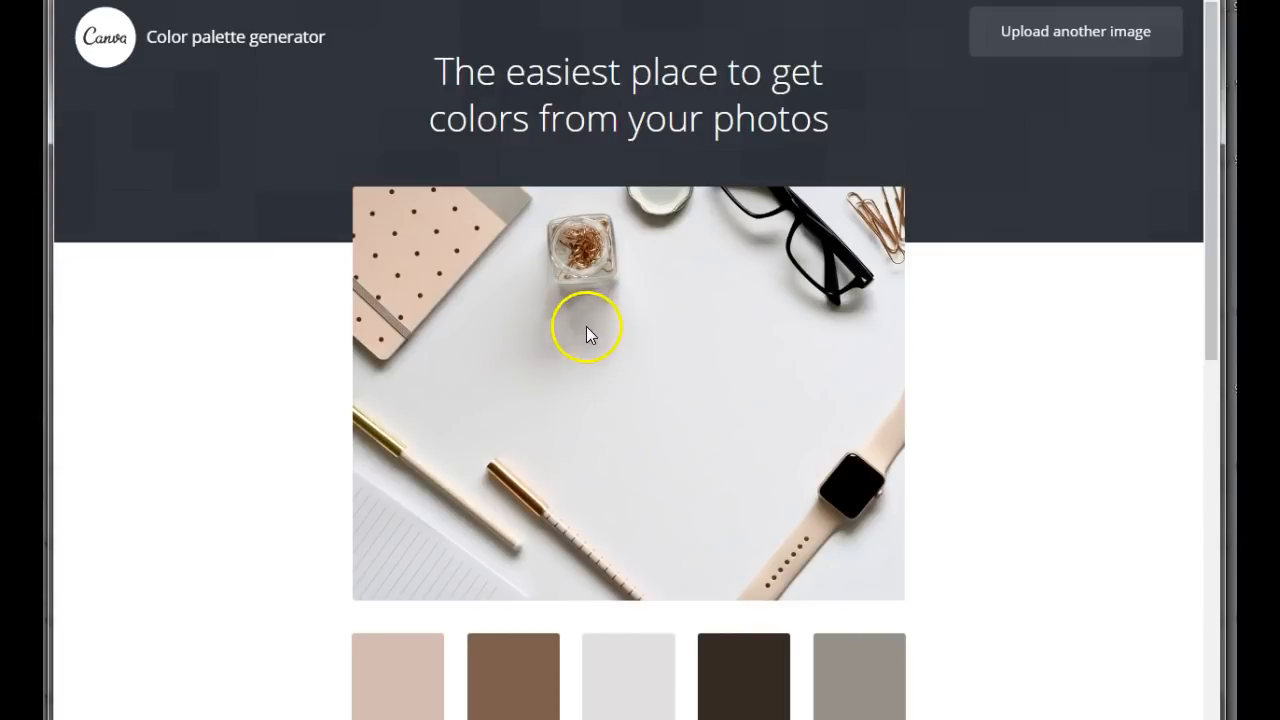
pyautogui.scroll(-5, 587, 332)
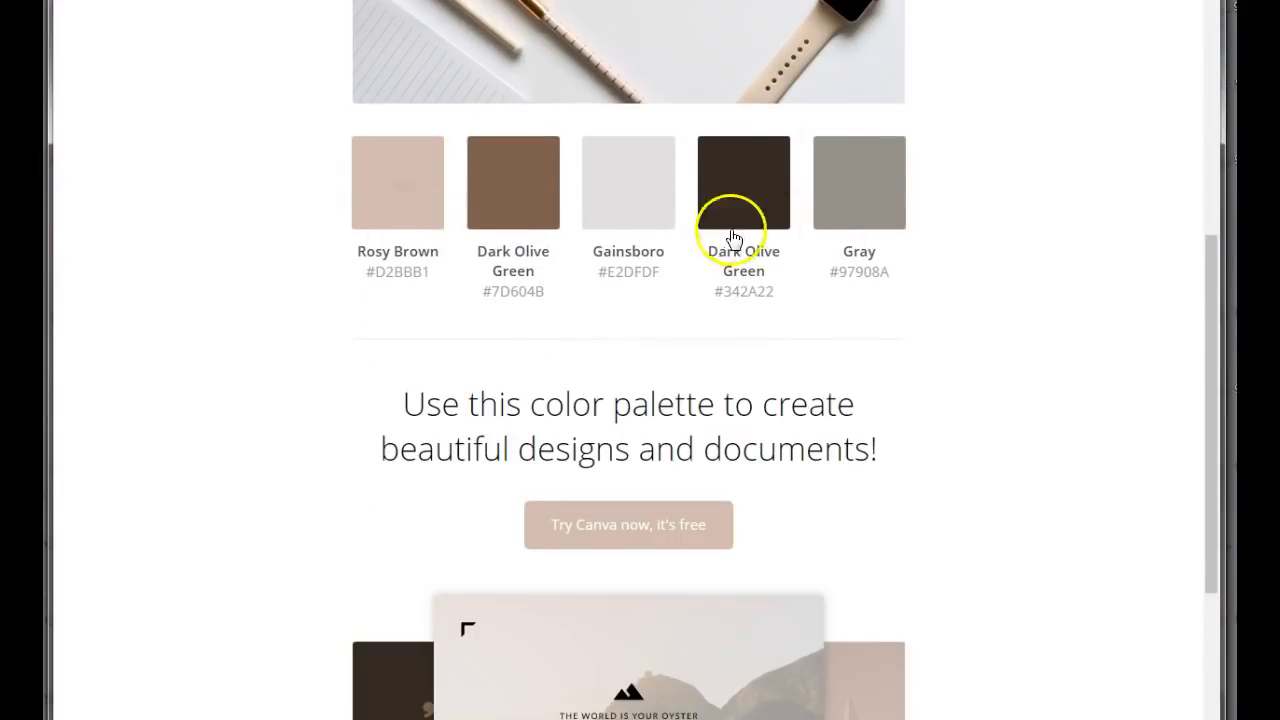
pyautogui.click(507, 220)
pyautogui.scroll(3, 510, 250)
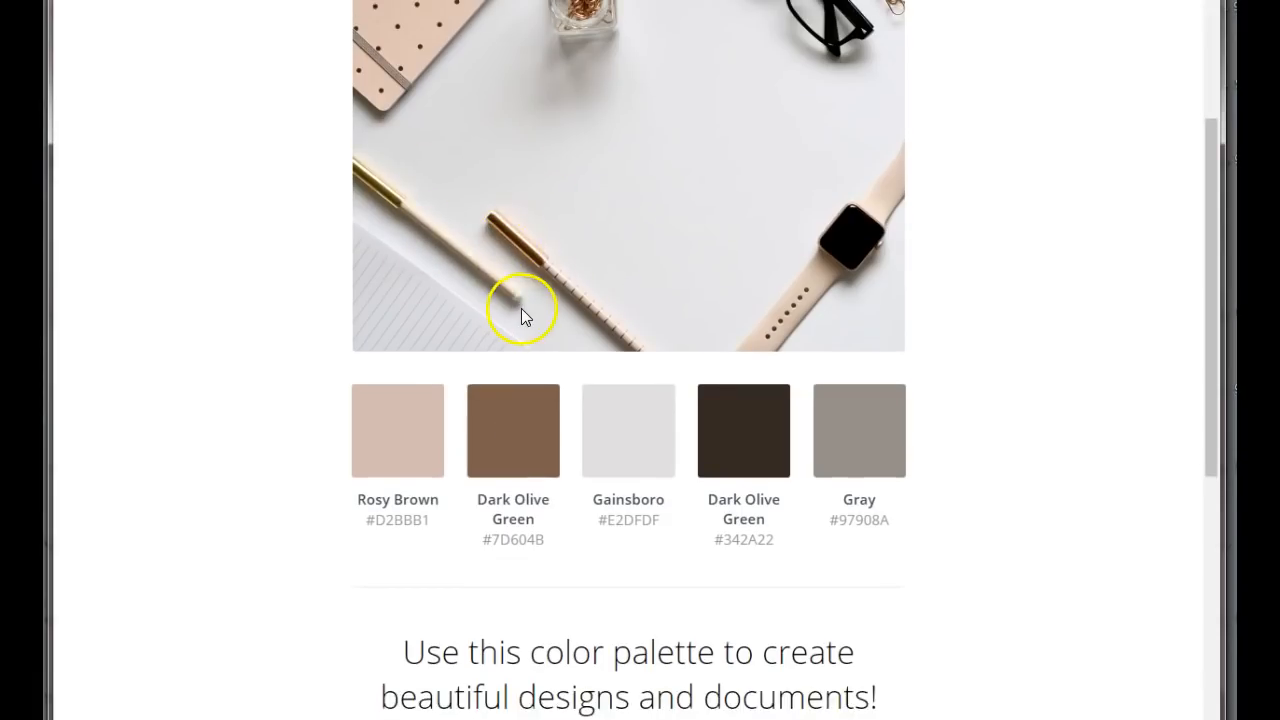
pyautogui.click(509, 436)
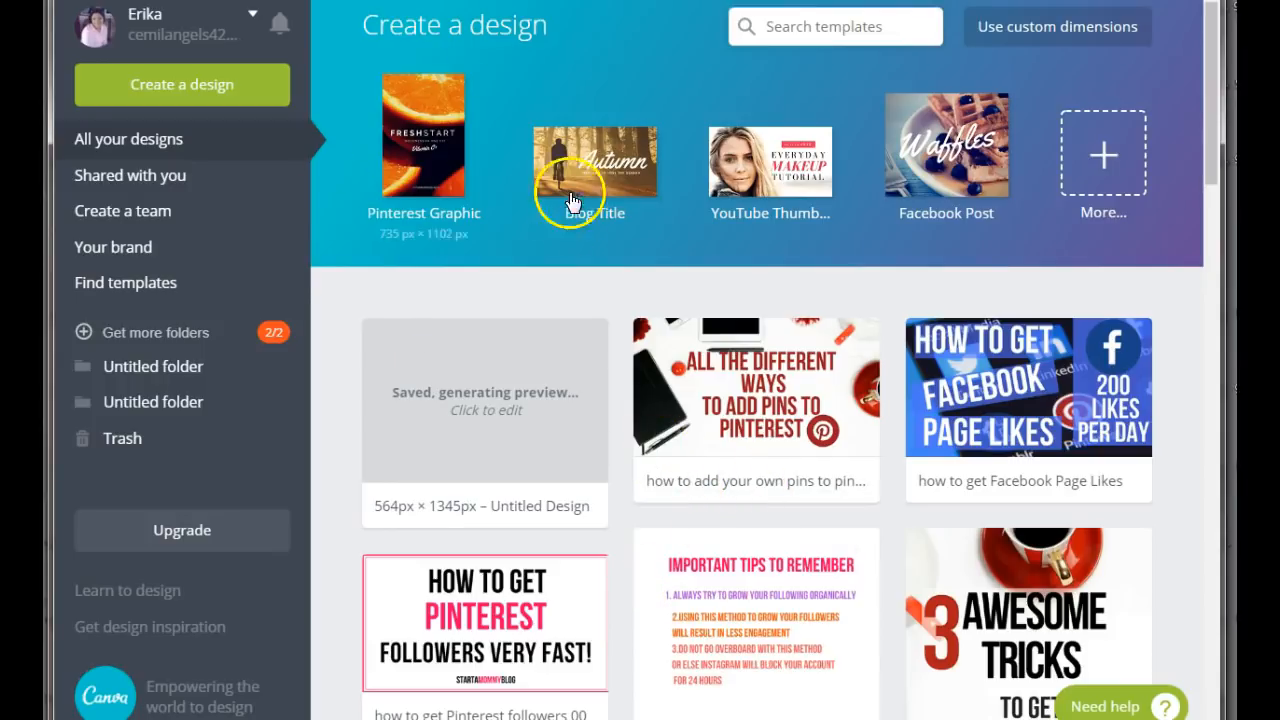
# Create a Canva design with custom dimensions of 564 × 1345 px.
pyautogui.click(1045, 30)
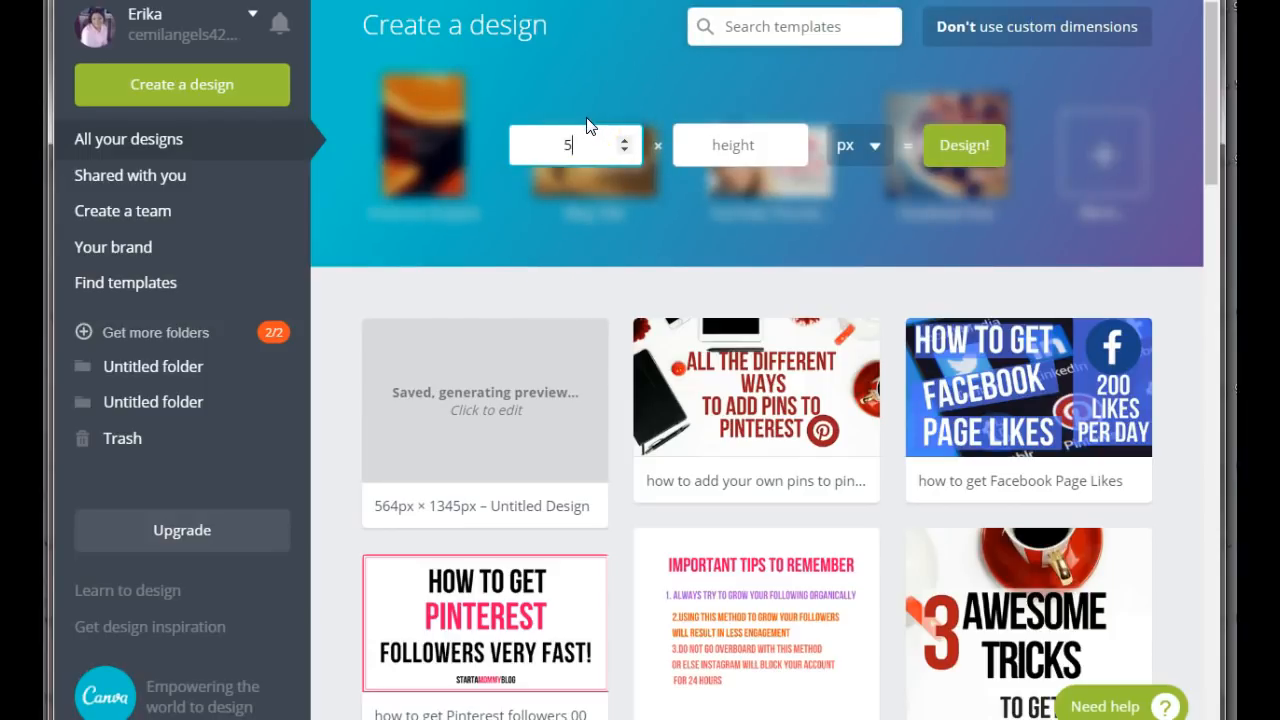
pyautogui.click(720, 145)
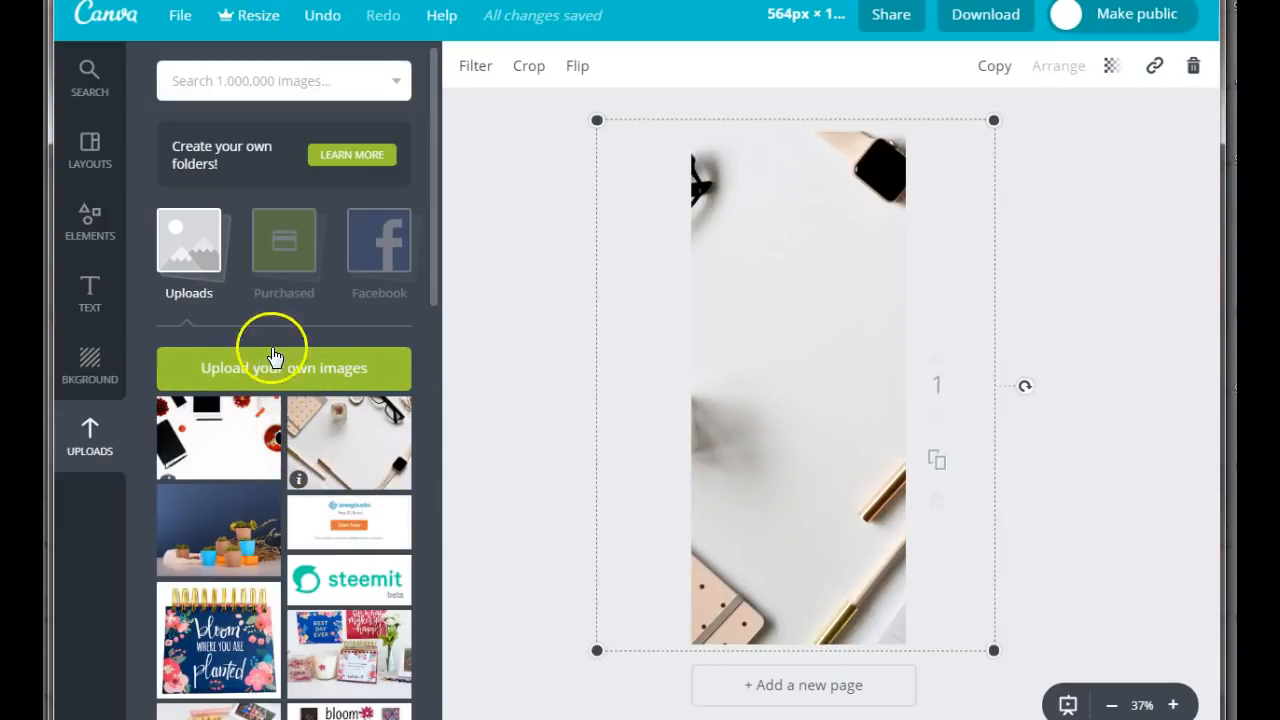
# Try adding another copy of the uploaded desk photo, rotated a quarter turn and enlarged to about 1568 × 1173 to cover the page.
pyautogui.click(324, 454)
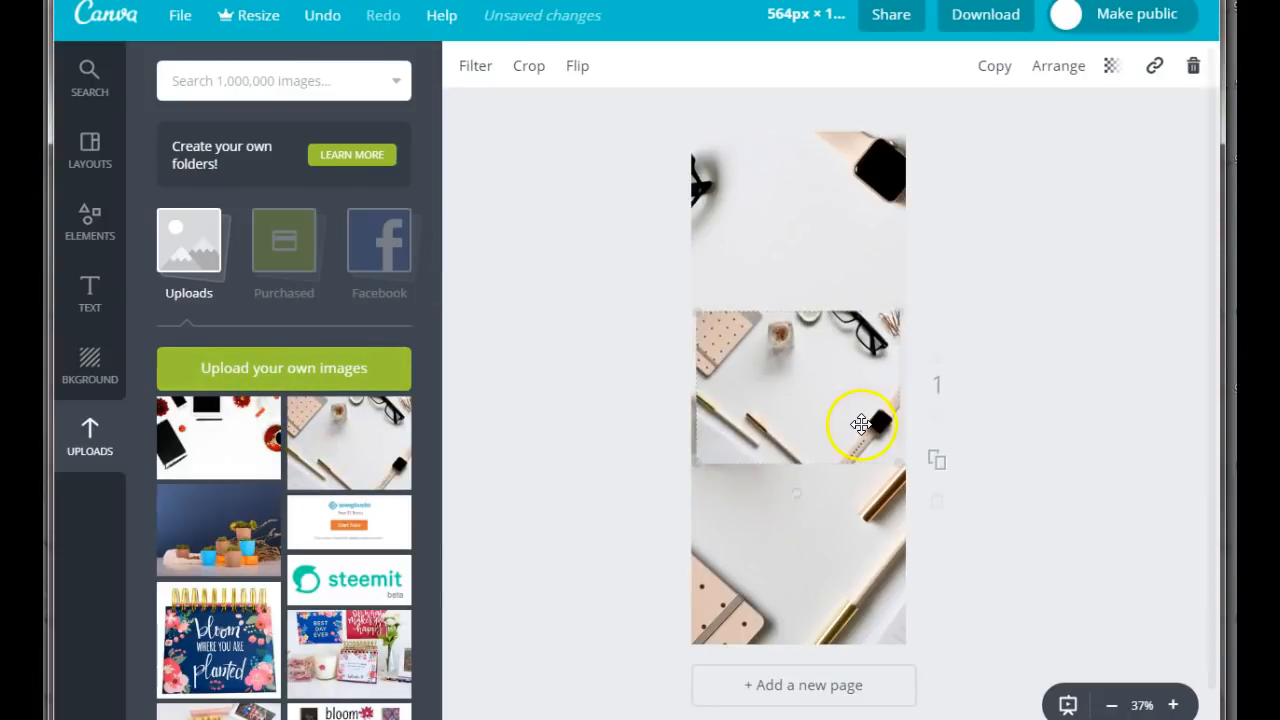
pyautogui.moveTo(794, 497); pyautogui.dragTo(914, 403)
pyautogui.moveTo(722, 488); pyautogui.dragTo(557, 707)
pyautogui.click(866, 313)
pyautogui.moveTo(882, 290); pyautogui.dragTo(1005, 116)
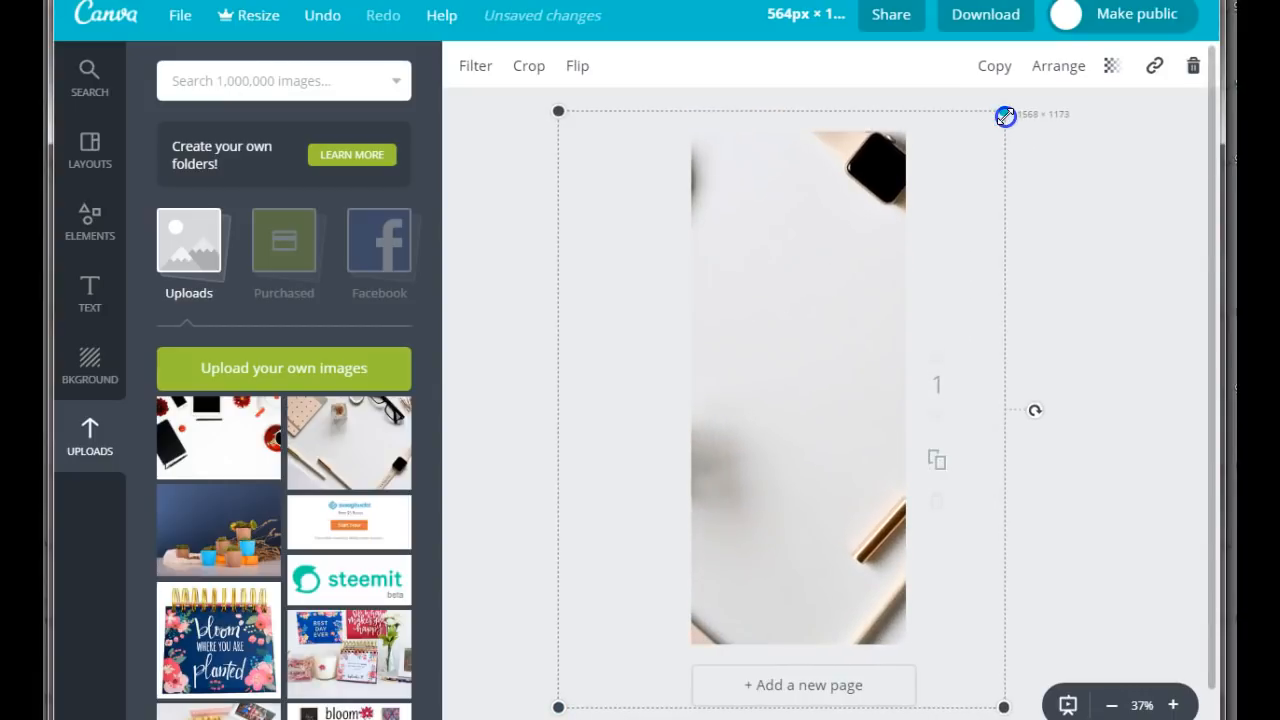
# Reposition and shrink the extra desk photo over the page, and delete that copy.
pyautogui.moveTo(966, 266); pyautogui.dragTo(988, 259)
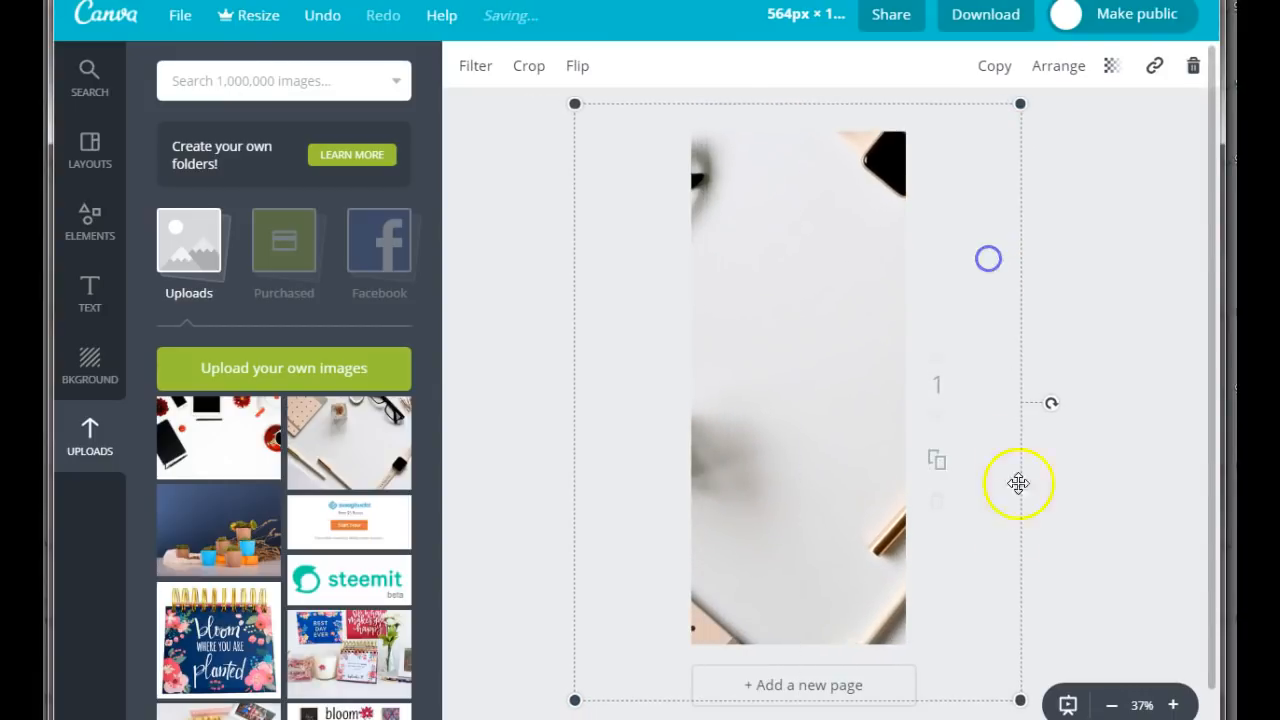
pyautogui.moveTo(1019, 699); pyautogui.dragTo(971, 654)
pyautogui.moveTo(978, 106); pyautogui.dragTo(964, 122)
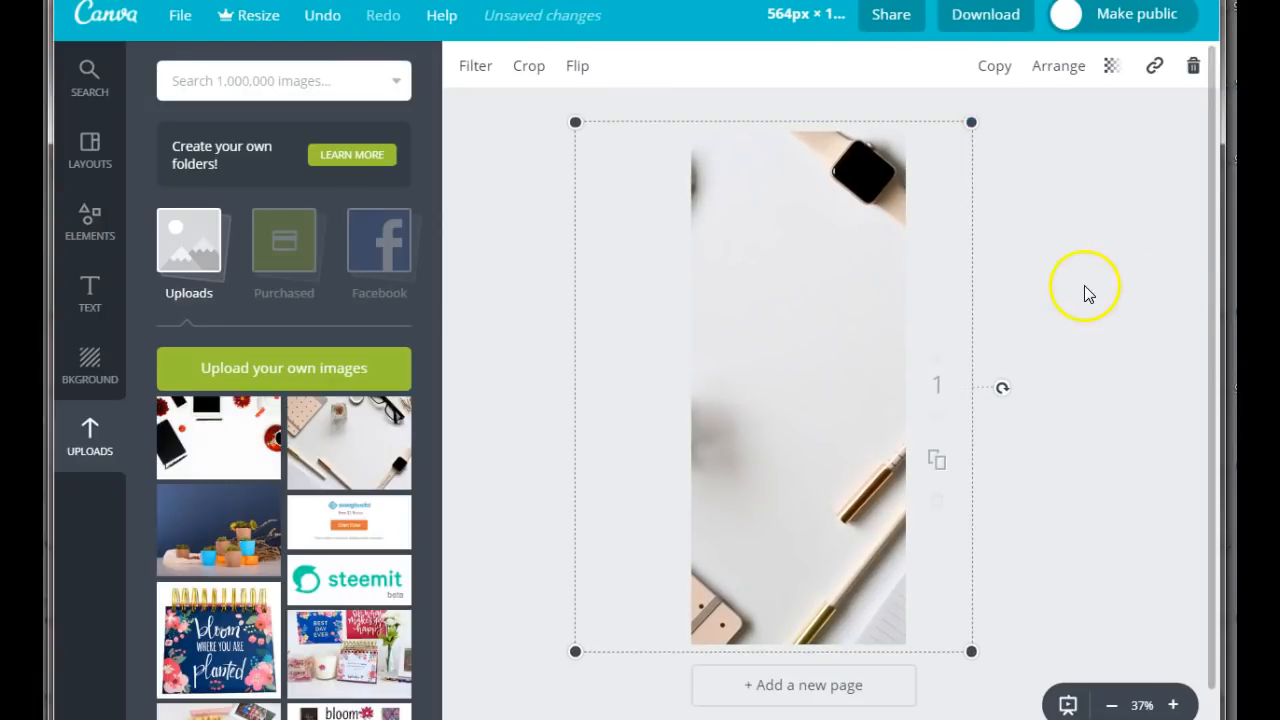
pyautogui.click(1190, 65)
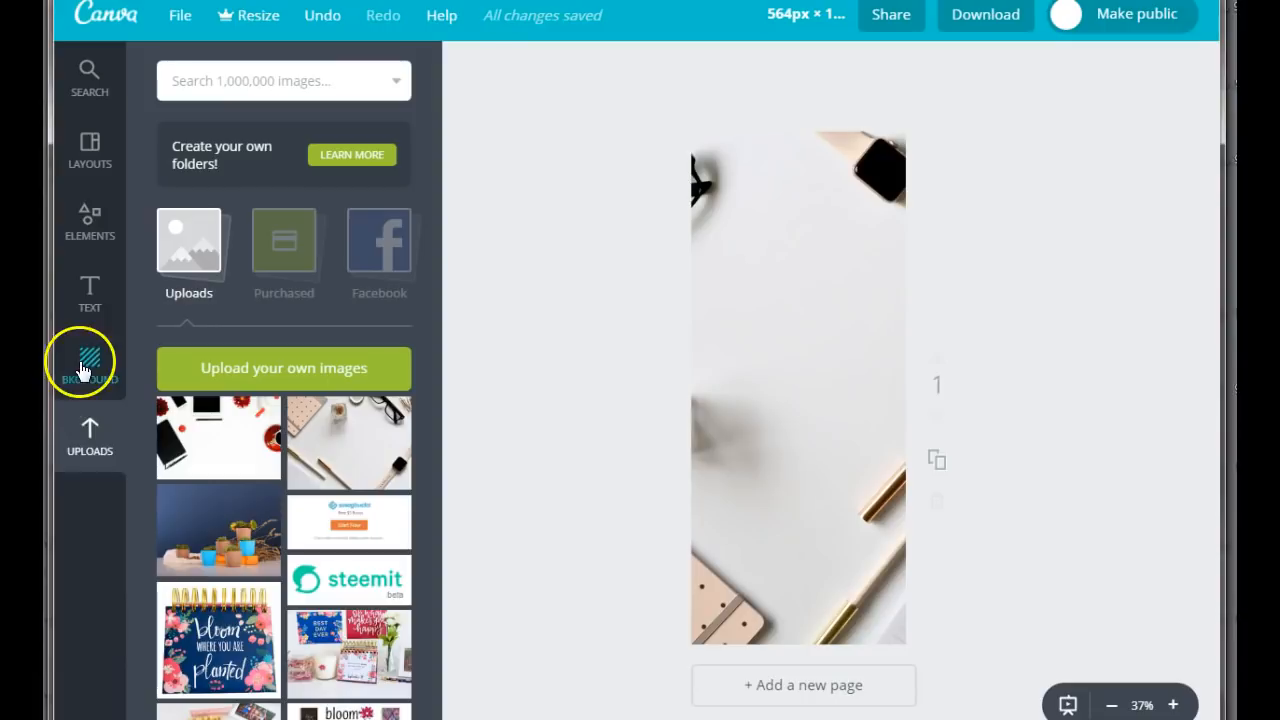
# Add a heading to the page that reads "50 ways to make money".
pyautogui.click(90, 298)
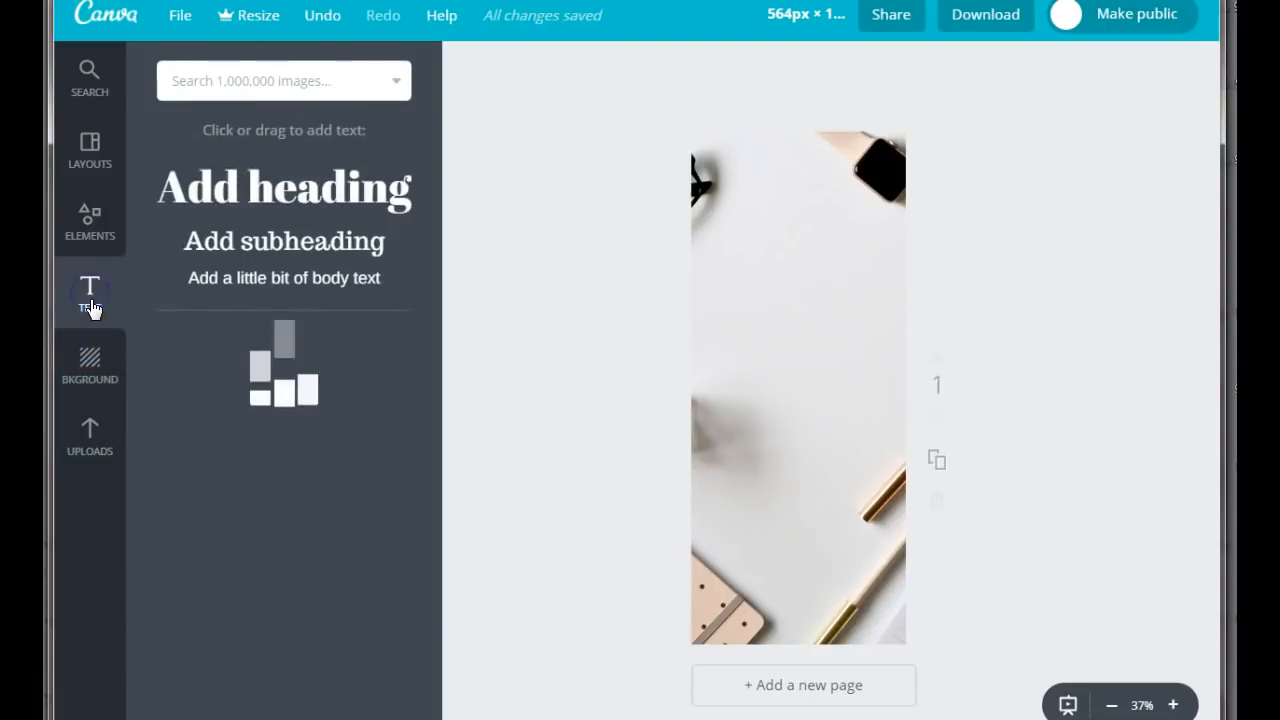
pyautogui.click(208, 190)
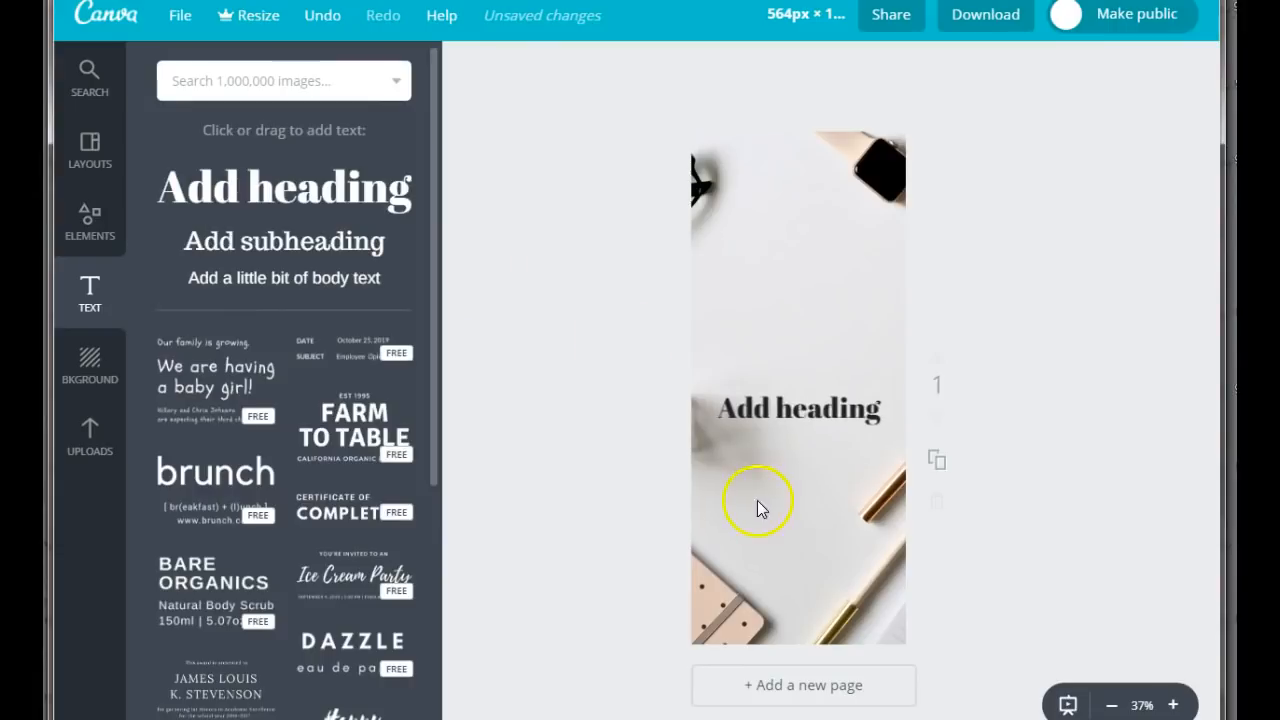
pyautogui.click(780, 420)
pyautogui.click(765, 410)
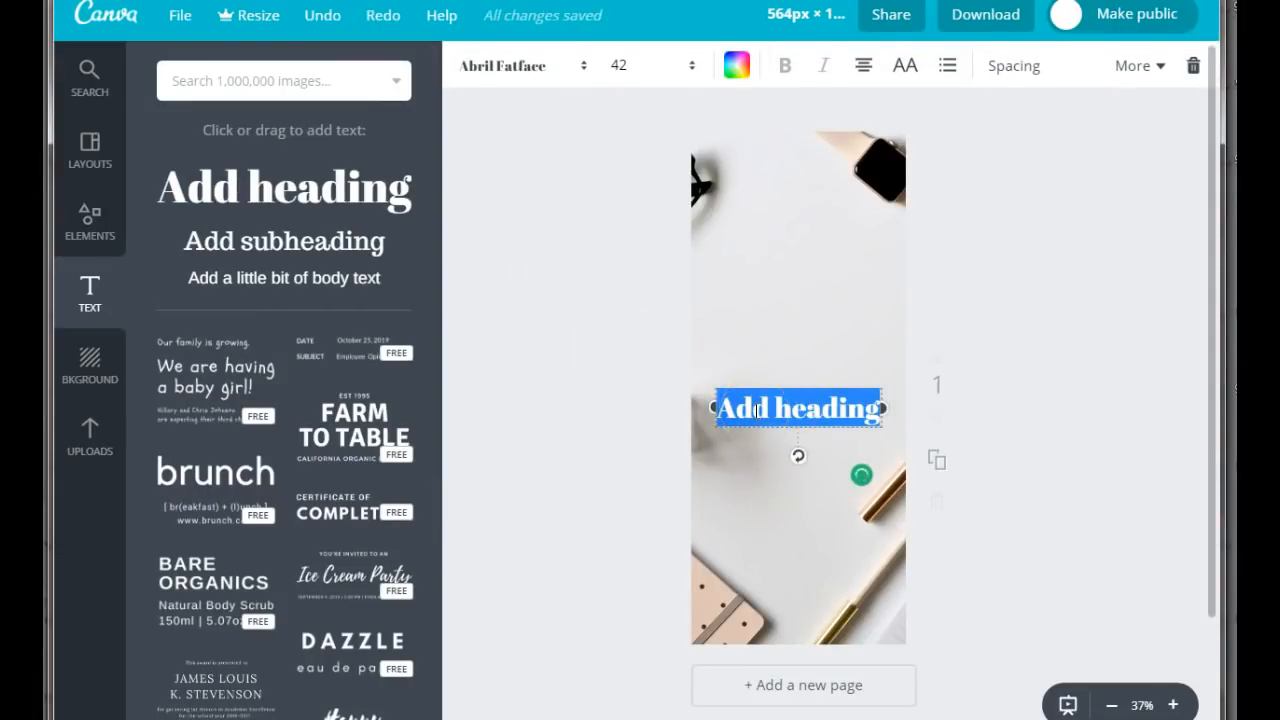
pyautogui.write('50')
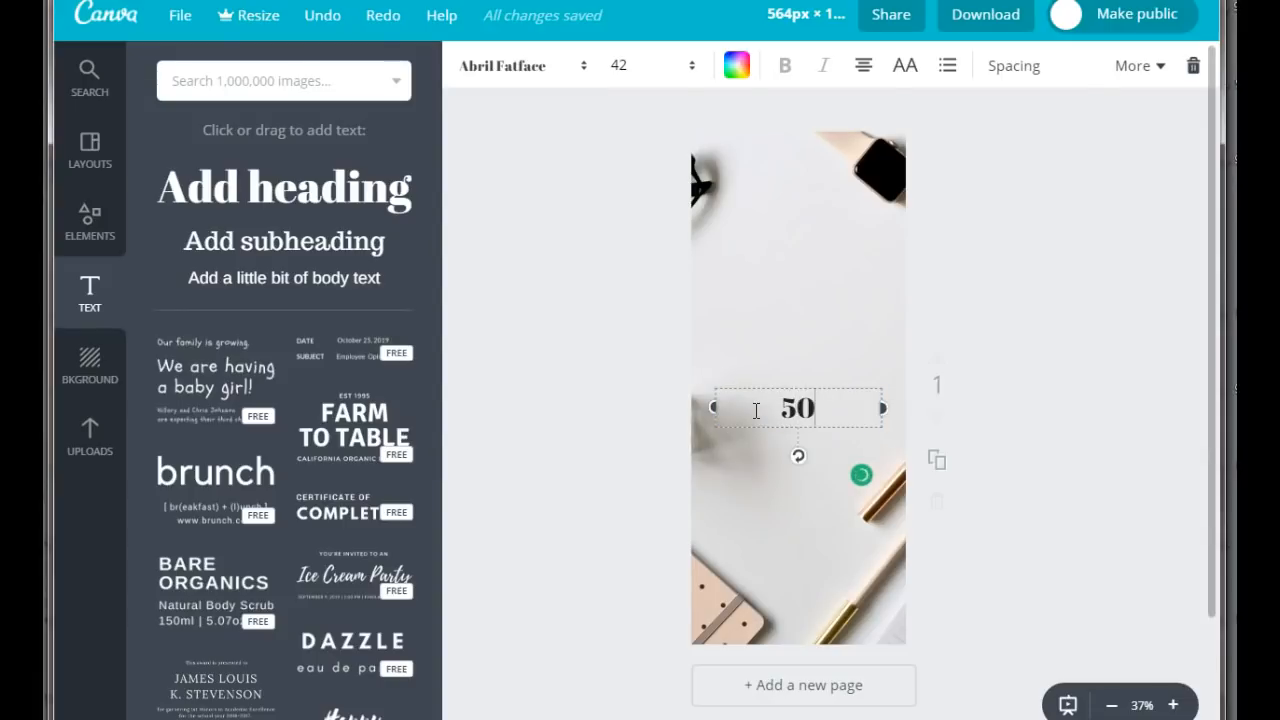
pyautogui.write(' ways to ma')
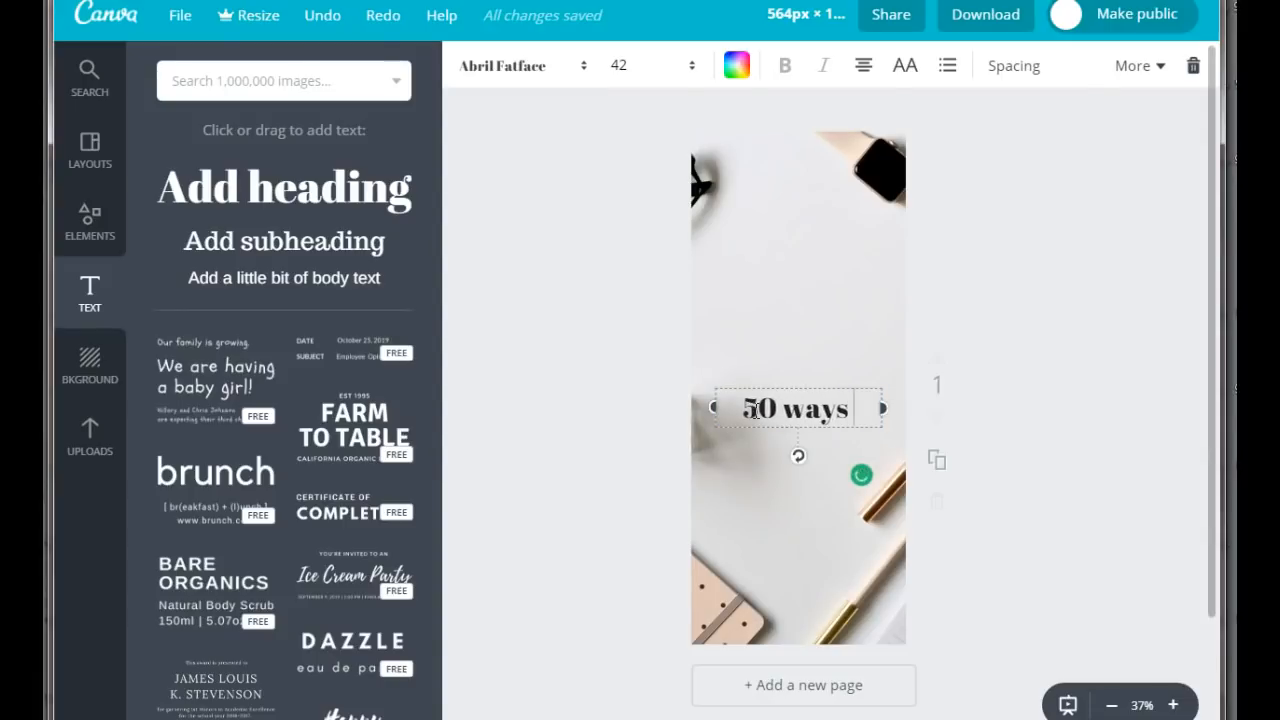
pyautogui.write('money')
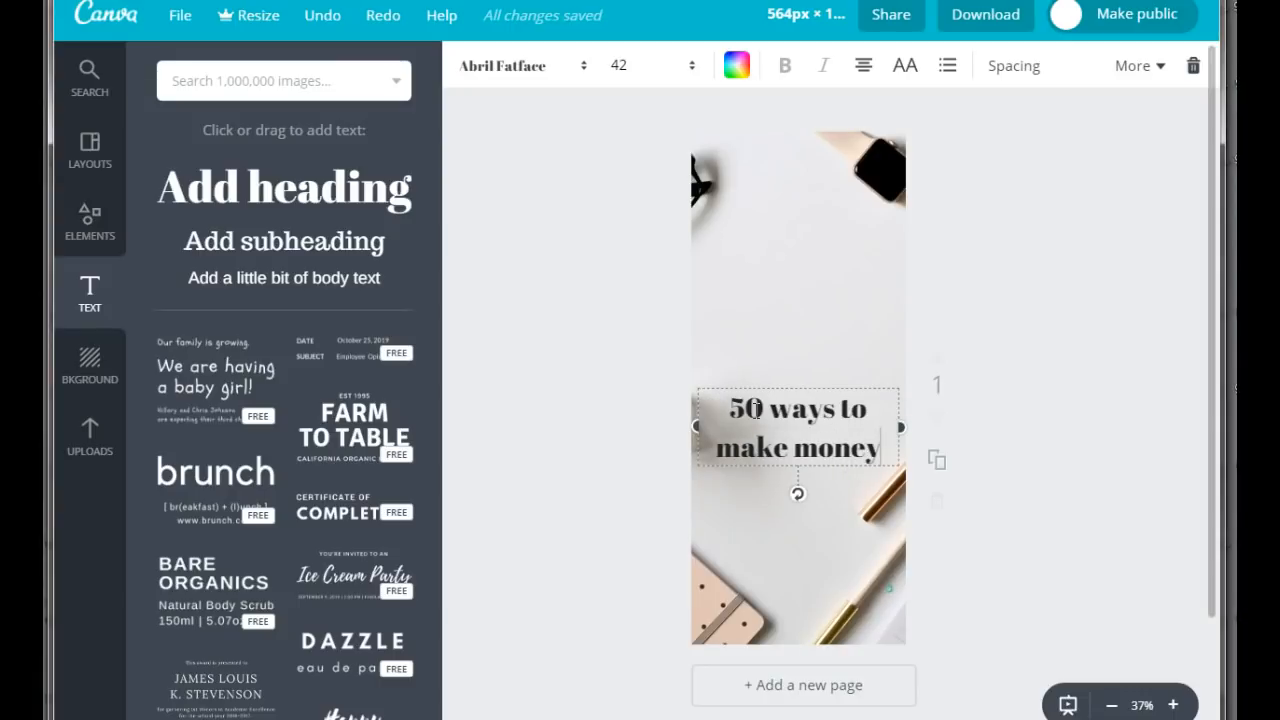
# Move the "50 ways to make money" heading to the upper part of the page and add a second heading below it reading "Online".
pyautogui.click(310, 195)
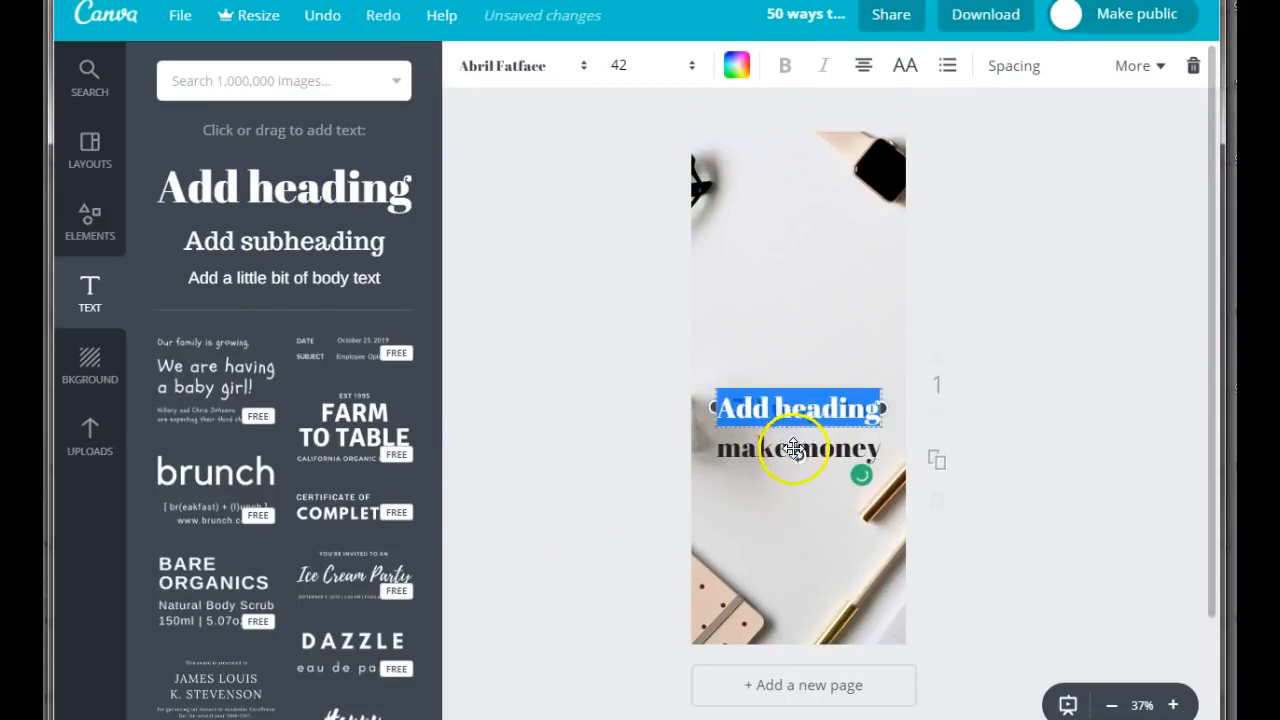
pyautogui.moveTo(791, 409); pyautogui.dragTo(779, 514)
pyautogui.moveTo(773, 434); pyautogui.dragTo(791, 236)
pyautogui.moveTo(808, 438); pyautogui.dragTo(809, 349)
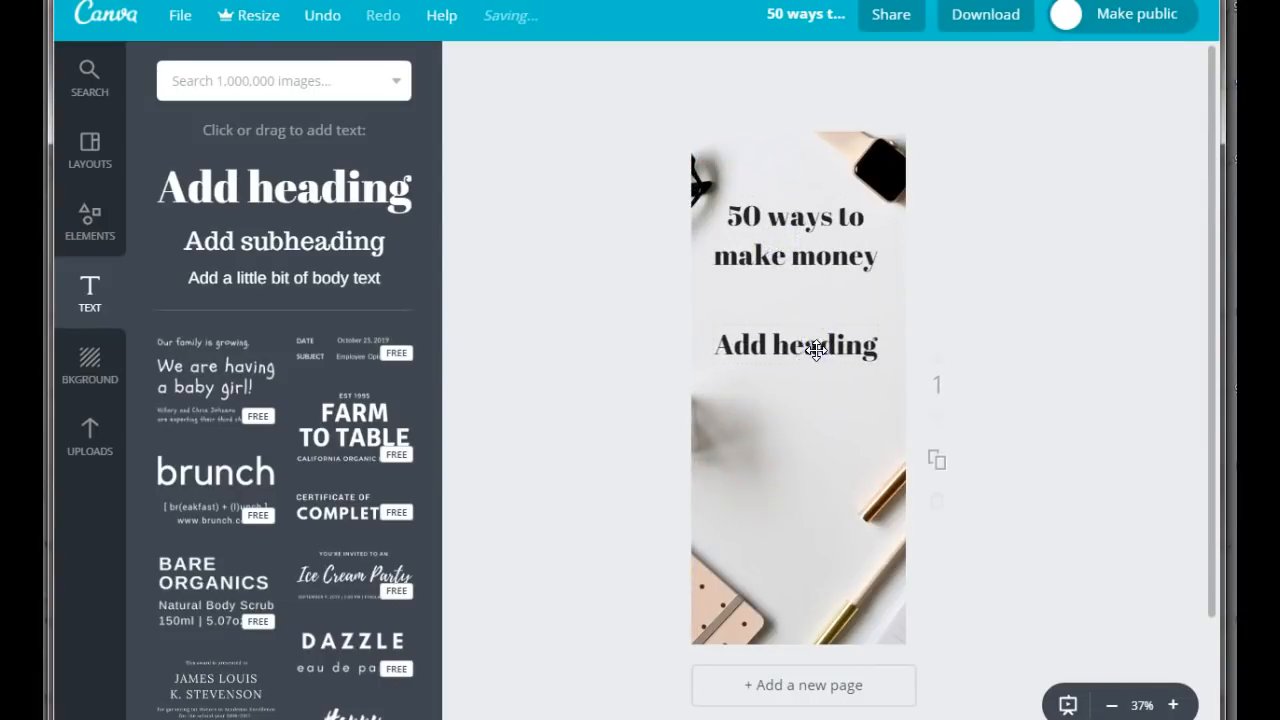
pyautogui.doubleClick(866, 345)
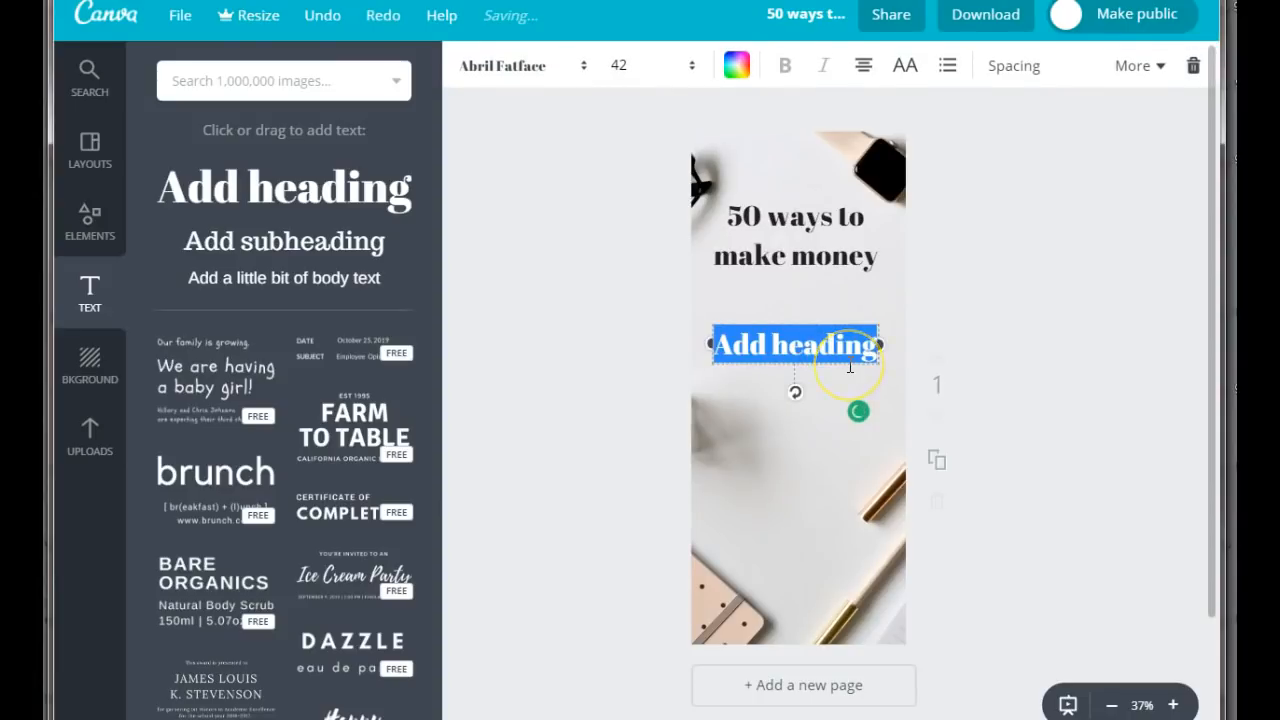
pyautogui.write('0nline')
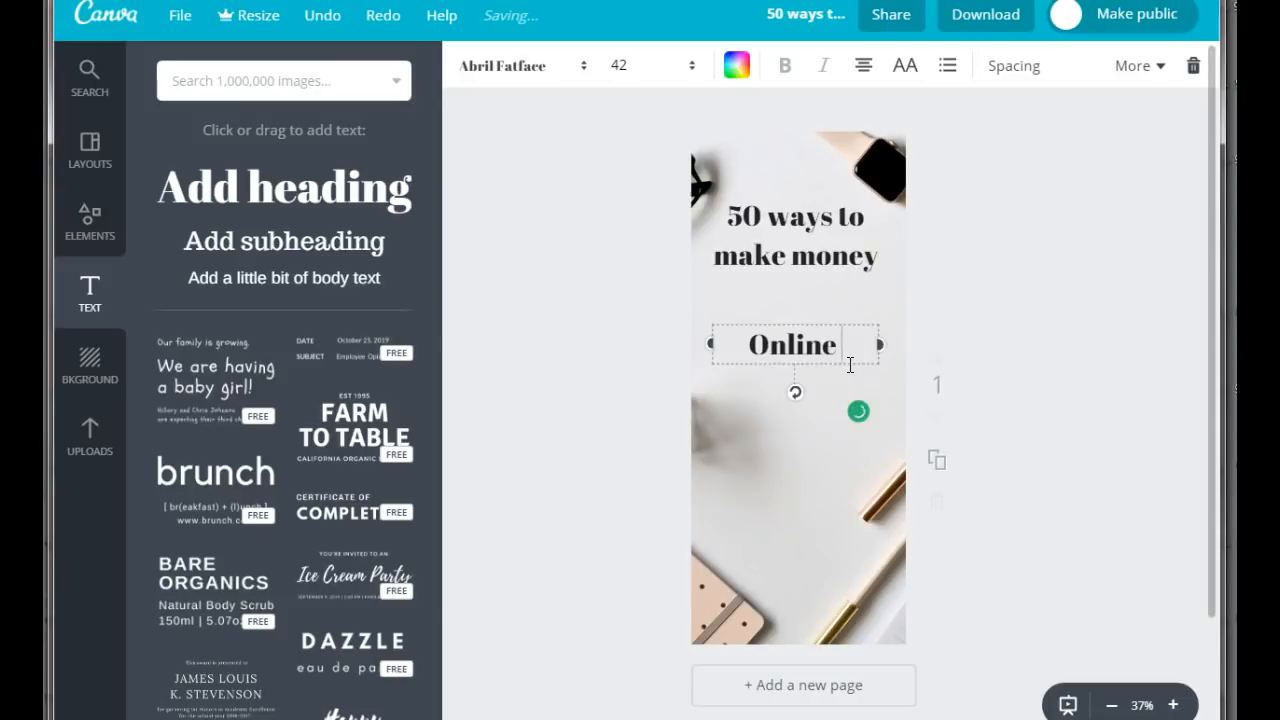
# Add a third heading below "Online" that reads "In 2018 and beyond".
pyautogui.moveTo(223, 186); pyautogui.dragTo(748, 420)
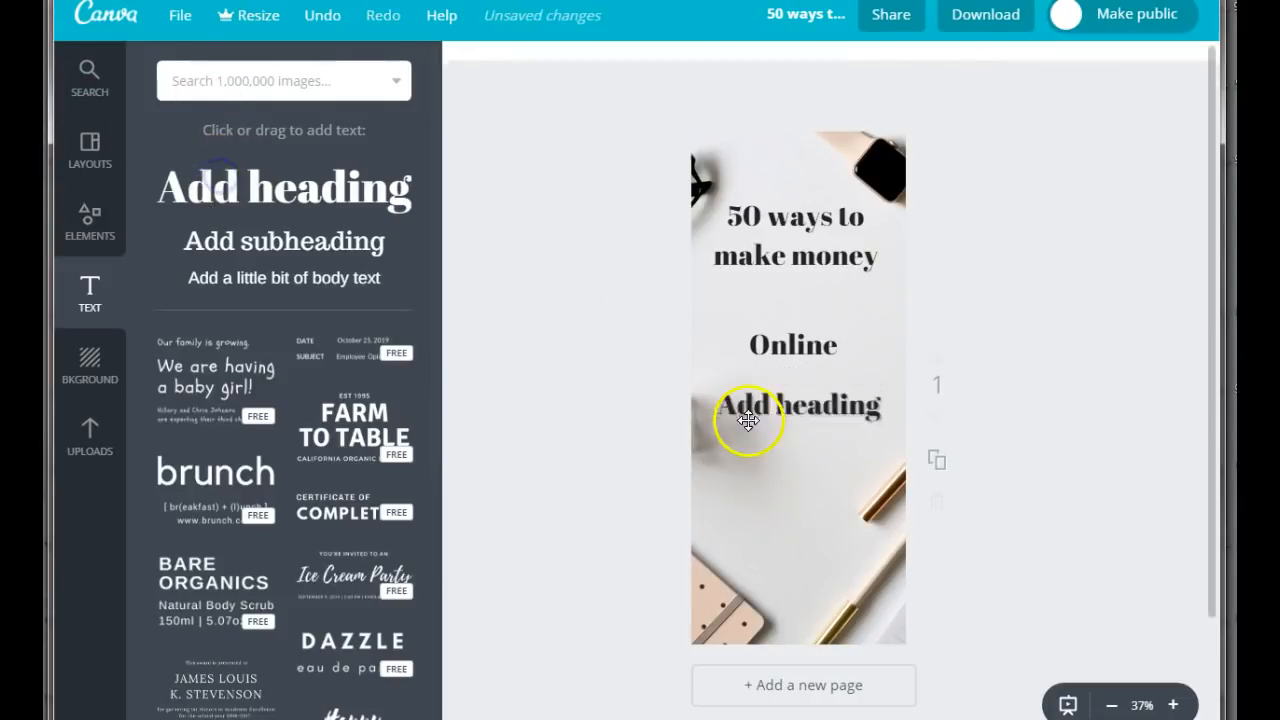
pyautogui.doubleClick(862, 405)
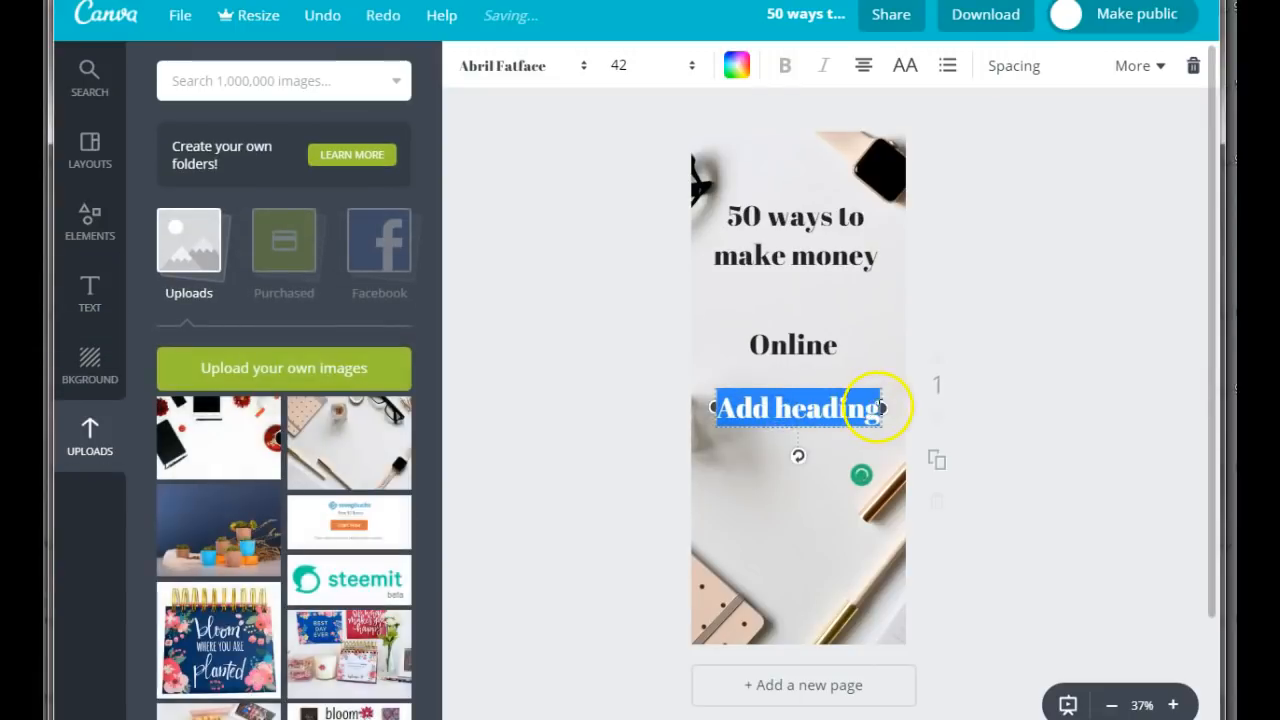
pyautogui.click(877, 407)
pyautogui.moveTo(877, 407); pyautogui.dragTo(702, 423)
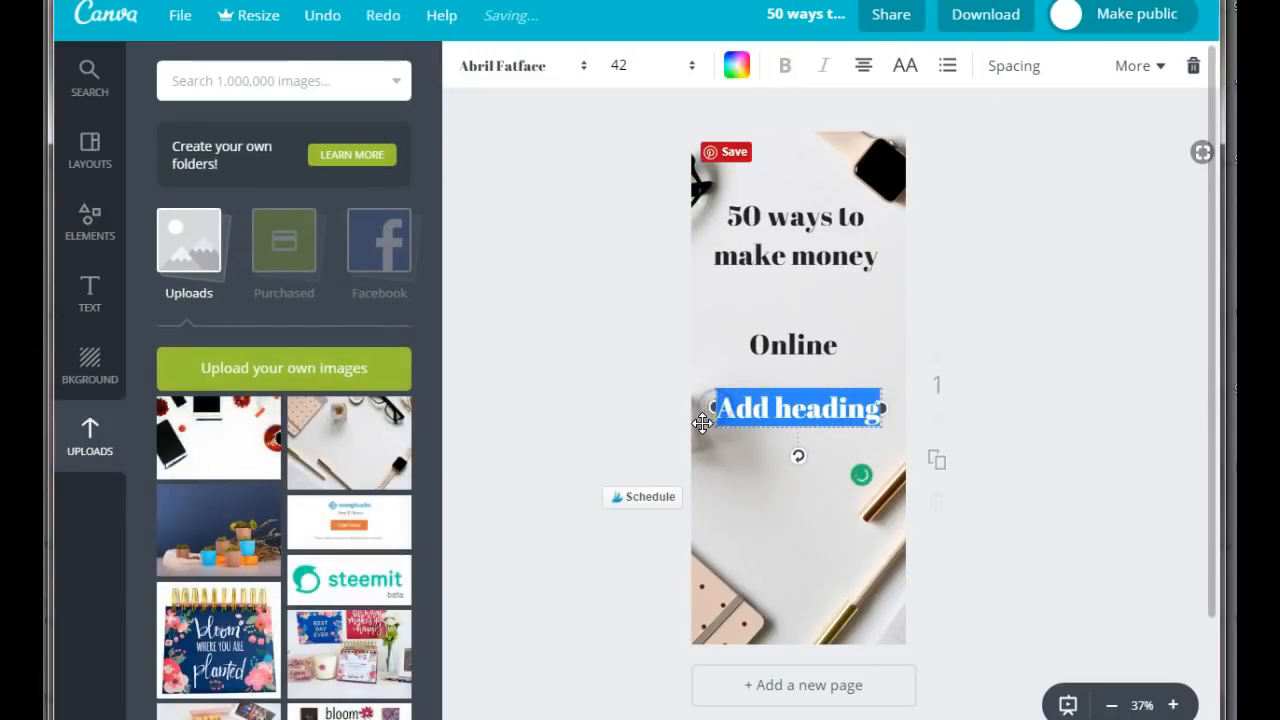
pyautogui.write('In 201')
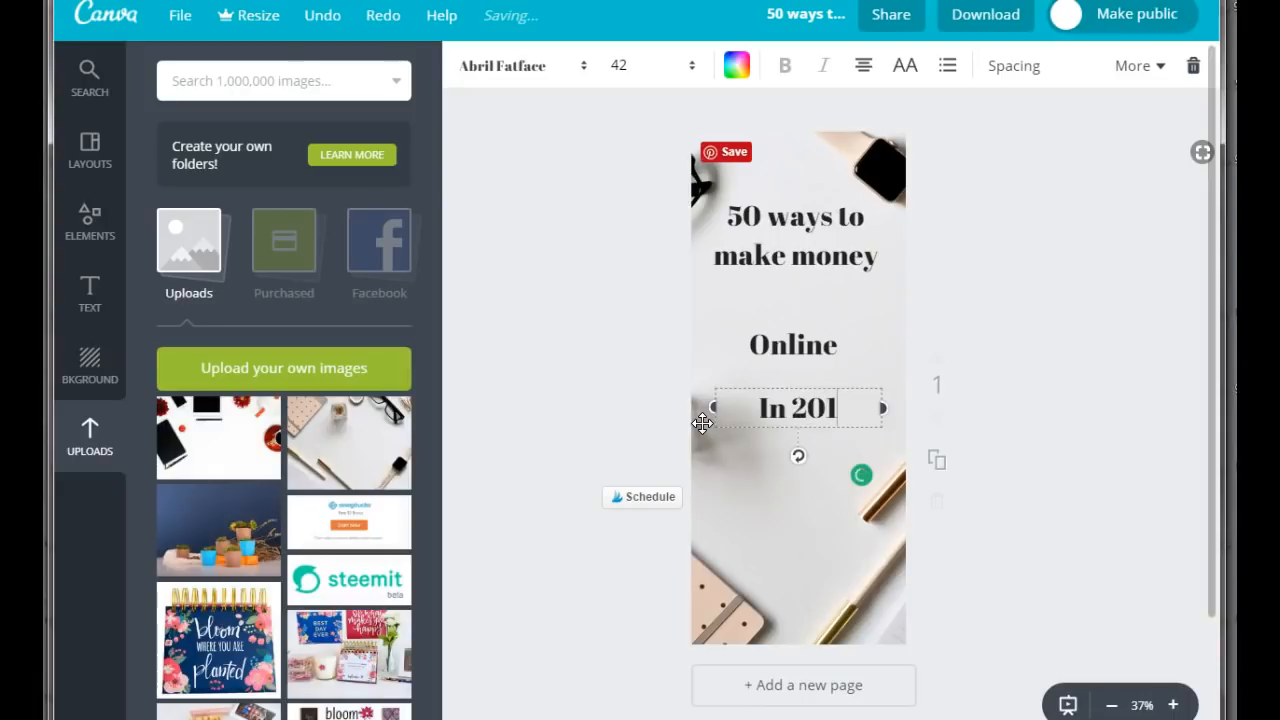
pyautogui.write('8 and')
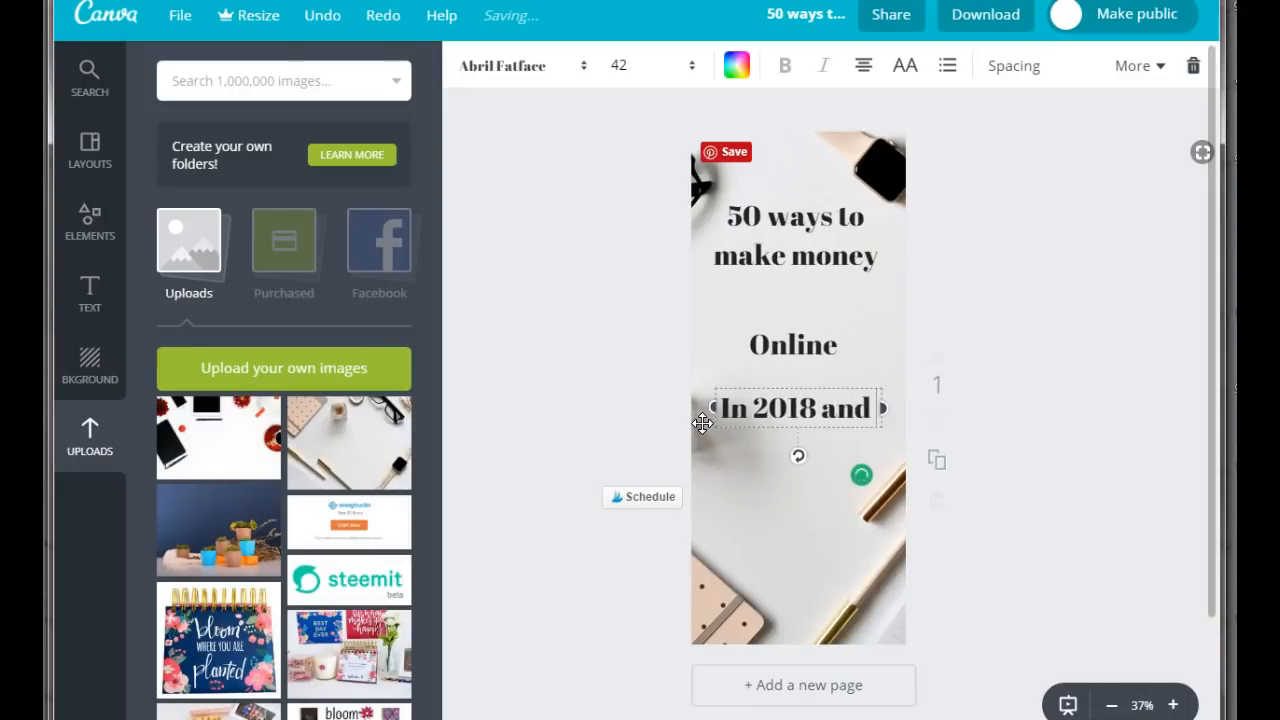
pyautogui.write(' beyond')
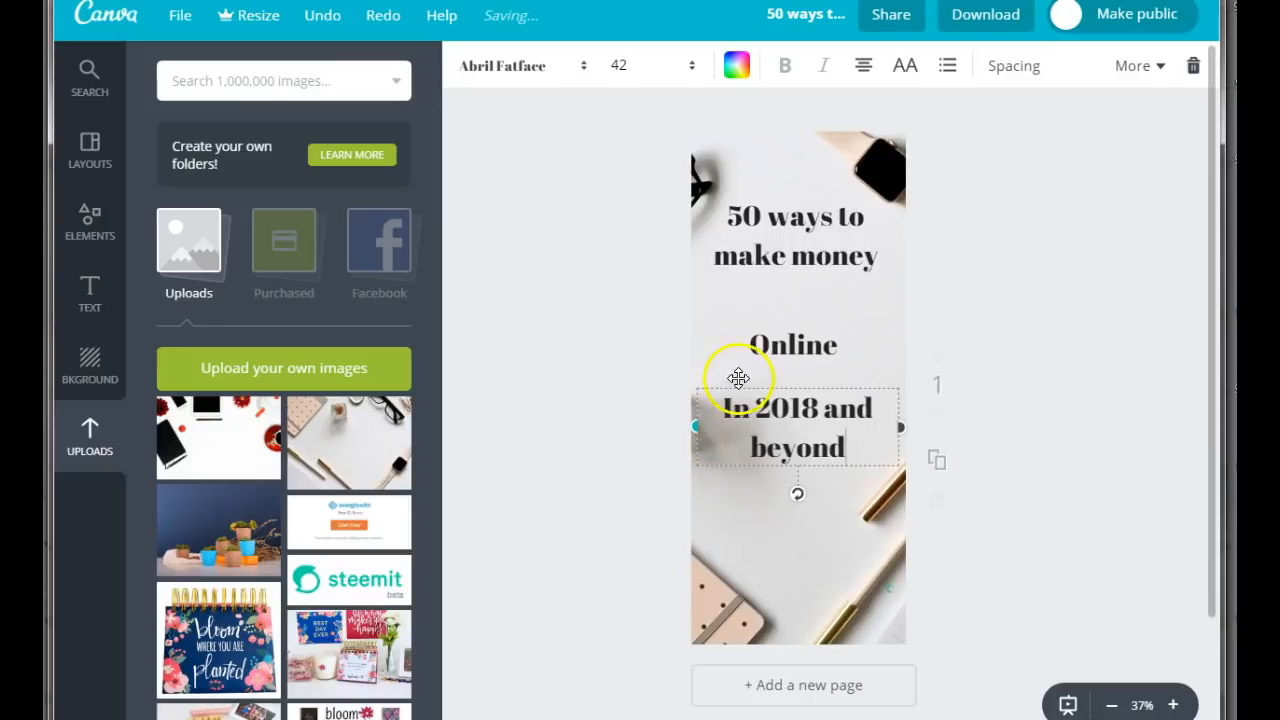
# Move the three headings down the page, spacing "50 ways to make money", "Online" and "In 2018 and beyond" apart.
pyautogui.moveTo(814, 423); pyautogui.dragTo(803, 488)
pyautogui.click(788, 342)
pyautogui.moveTo(788, 342); pyautogui.dragTo(788, 411)
pyautogui.moveTo(791, 272); pyautogui.dragTo(800, 311)
pyautogui.click(799, 418)
pyautogui.moveTo(799, 418); pyautogui.dragTo(801, 390)
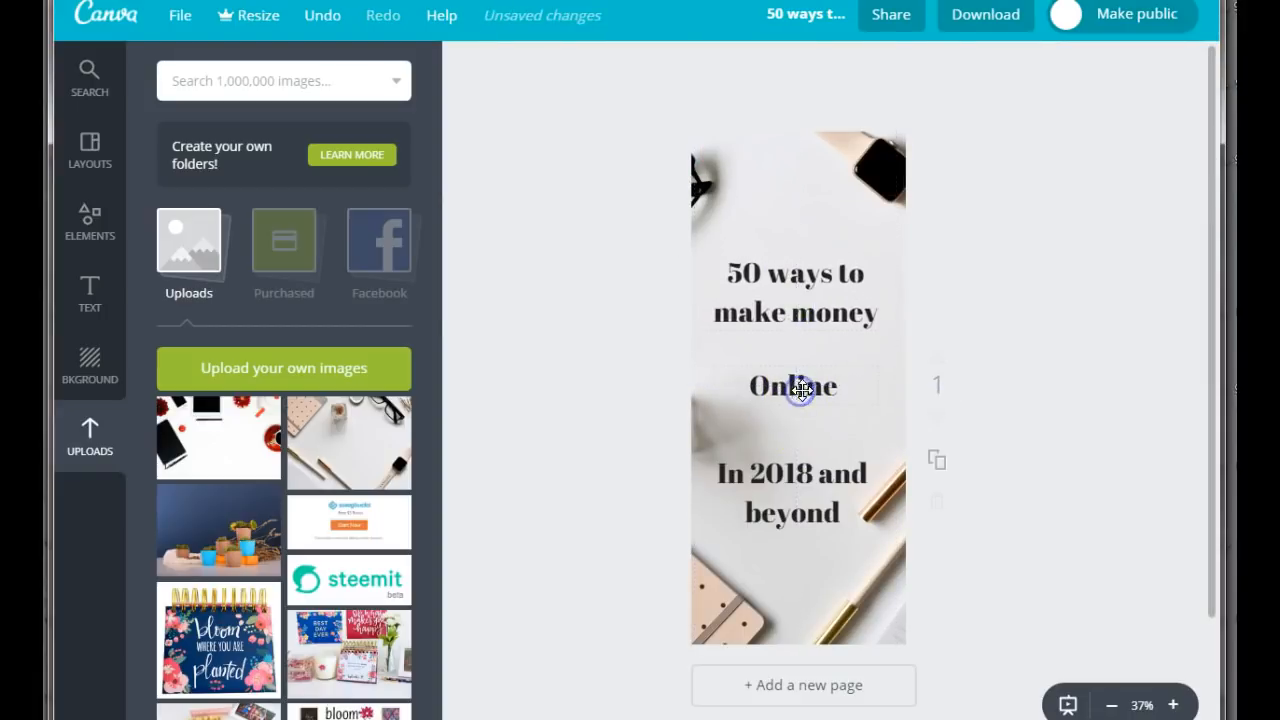
# Change the "50 ways to make money" heading to the Bebas Neue font and make it bold.
pyautogui.click(788, 291)
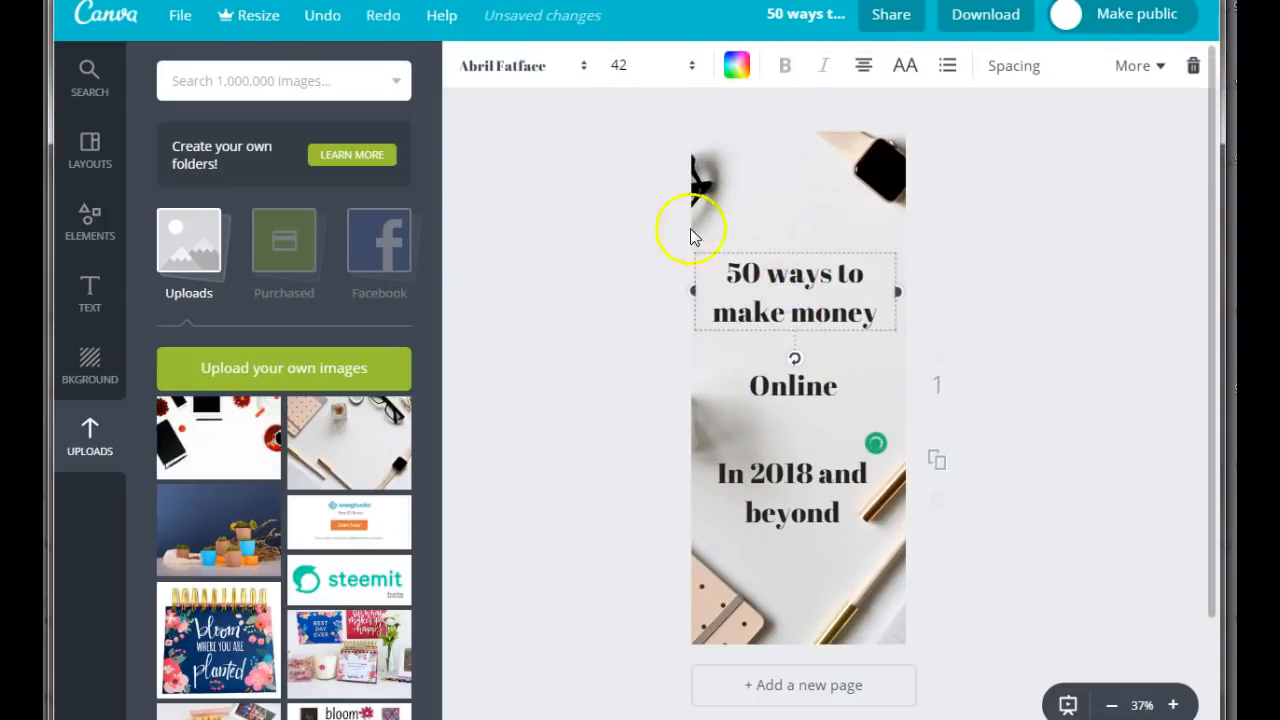
pyautogui.click(510, 68)
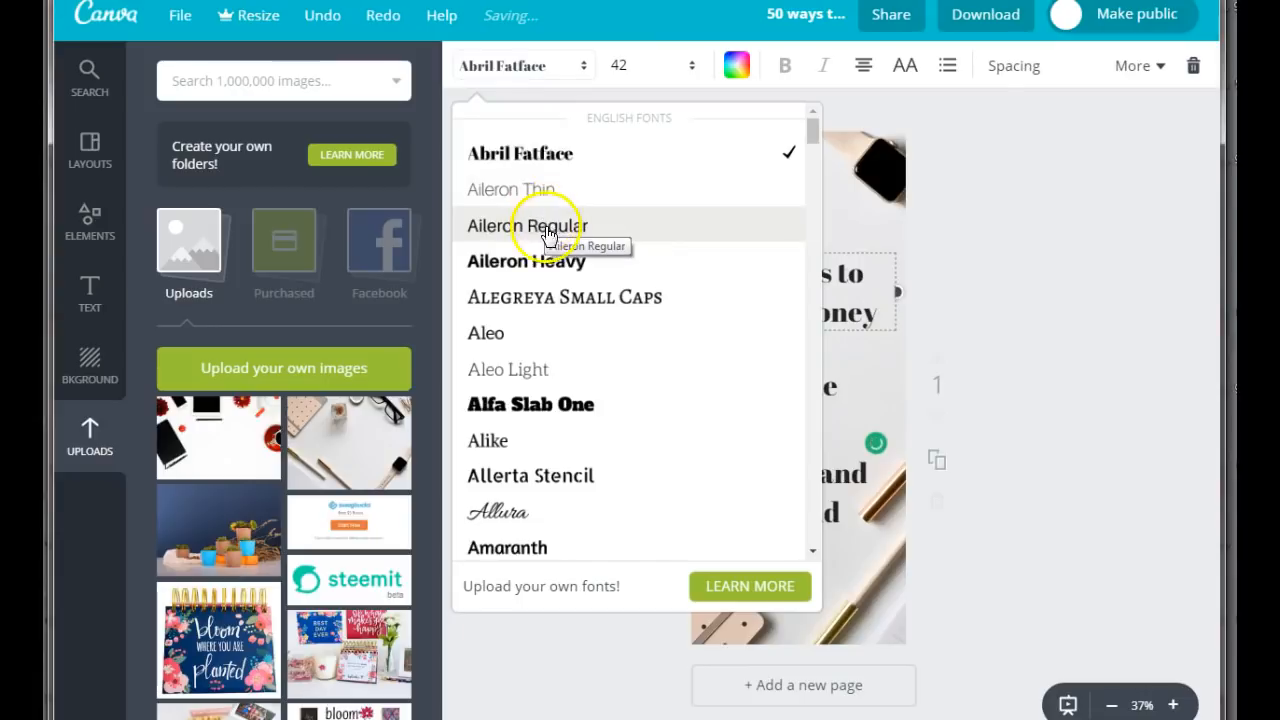
pyautogui.scroll(-3, 537, 363)
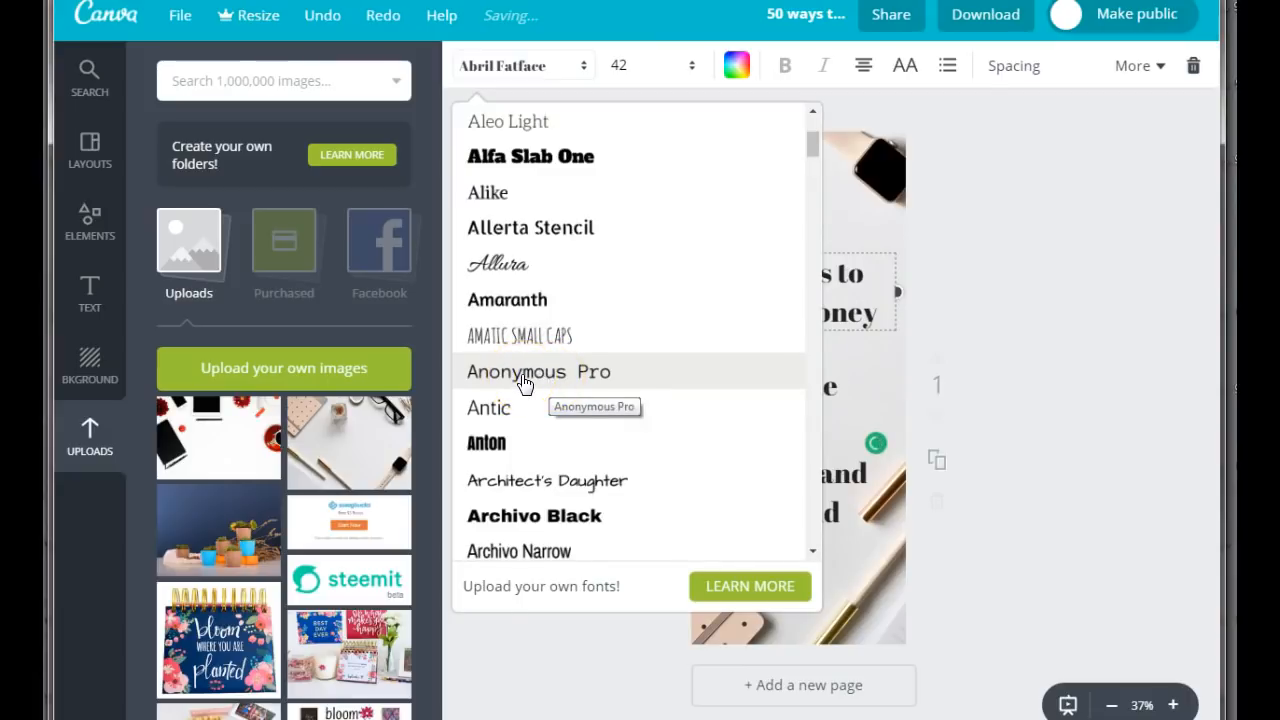
pyautogui.scroll(-3, 522, 381)
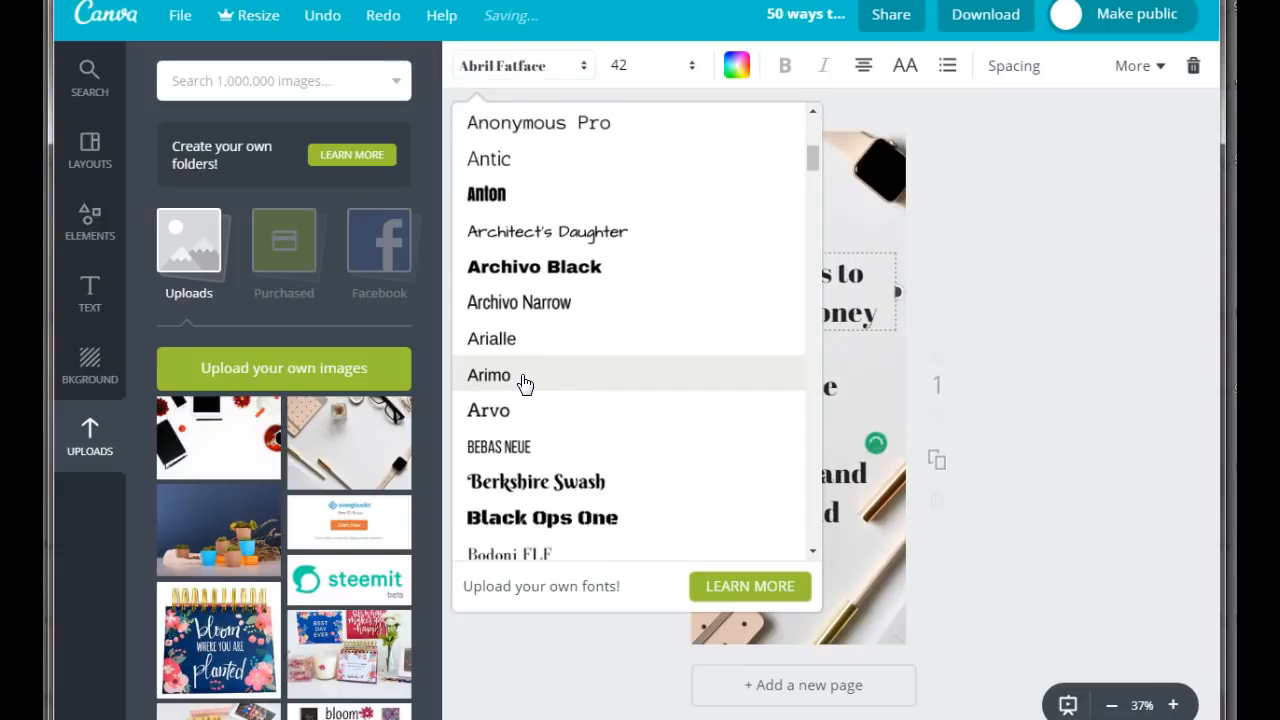
pyautogui.click(490, 446)
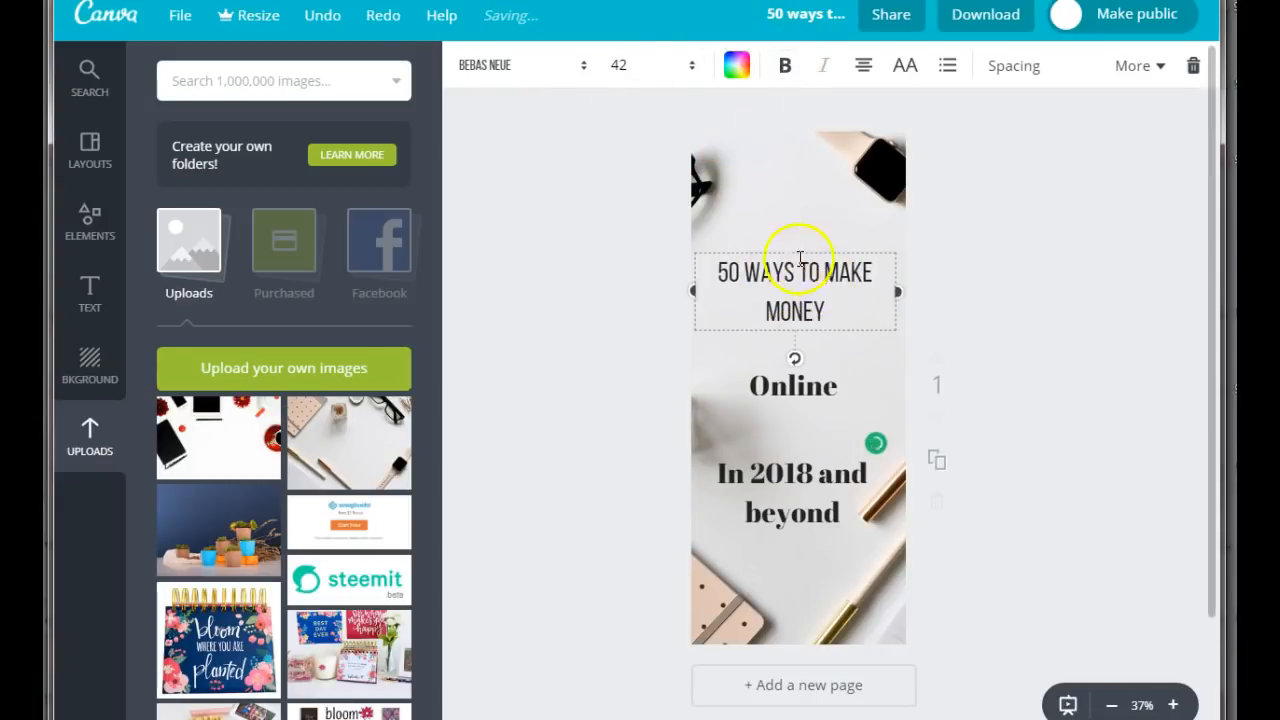
pyautogui.click(785, 65)
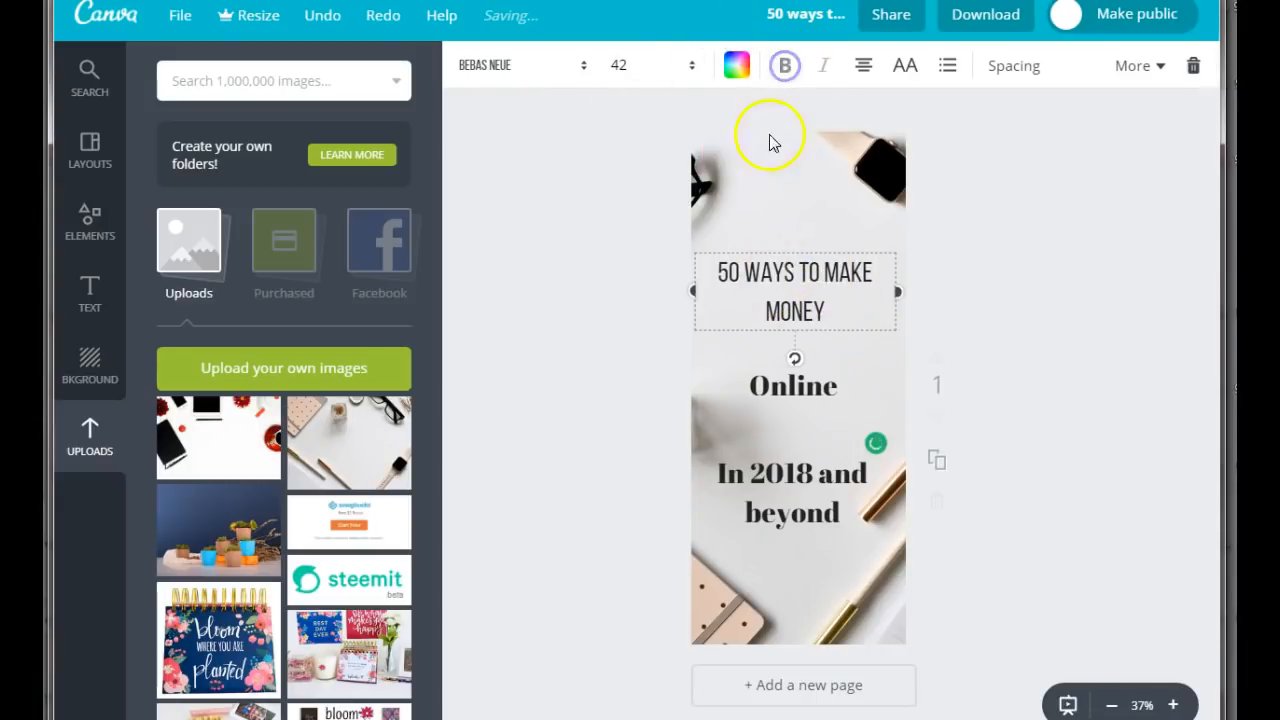
# Set the font size of the "50 ways to make money" heading to 96.
pyautogui.click(616, 65)
pyautogui.moveTo(674, 288); pyautogui.dragTo(680, 366)
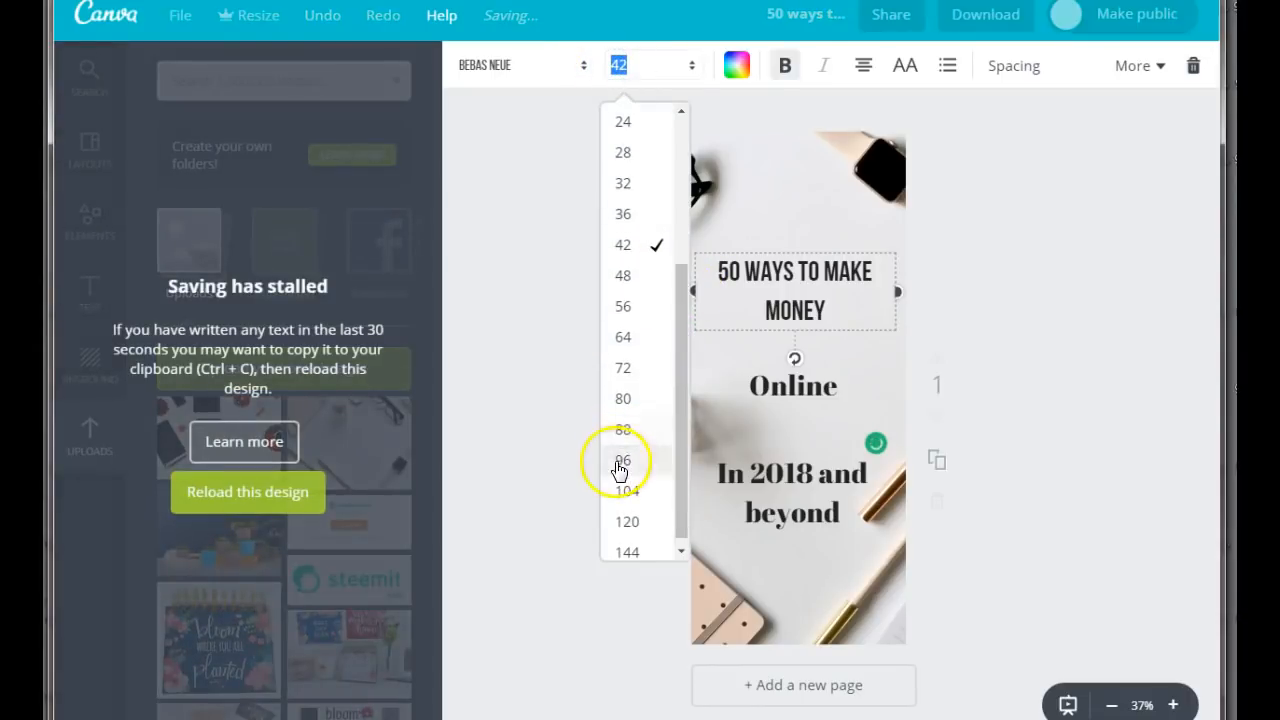
pyautogui.click(616, 458)
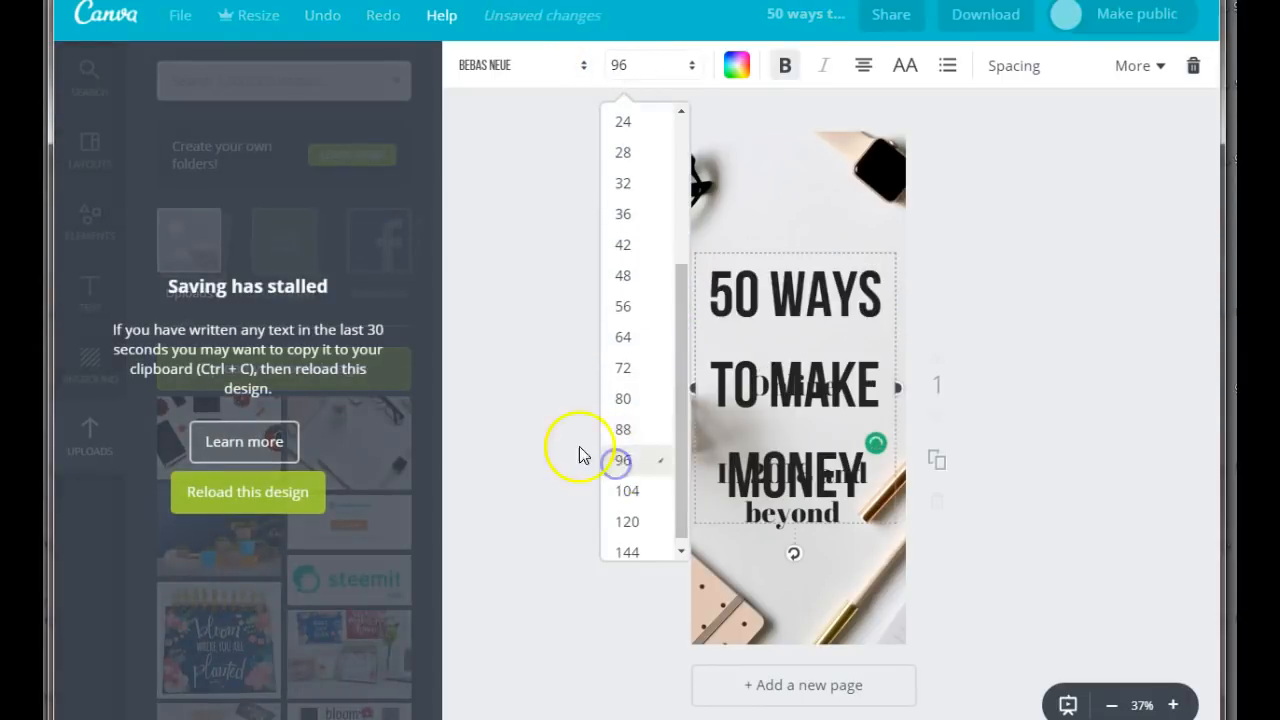
pyautogui.click(1052, 284)
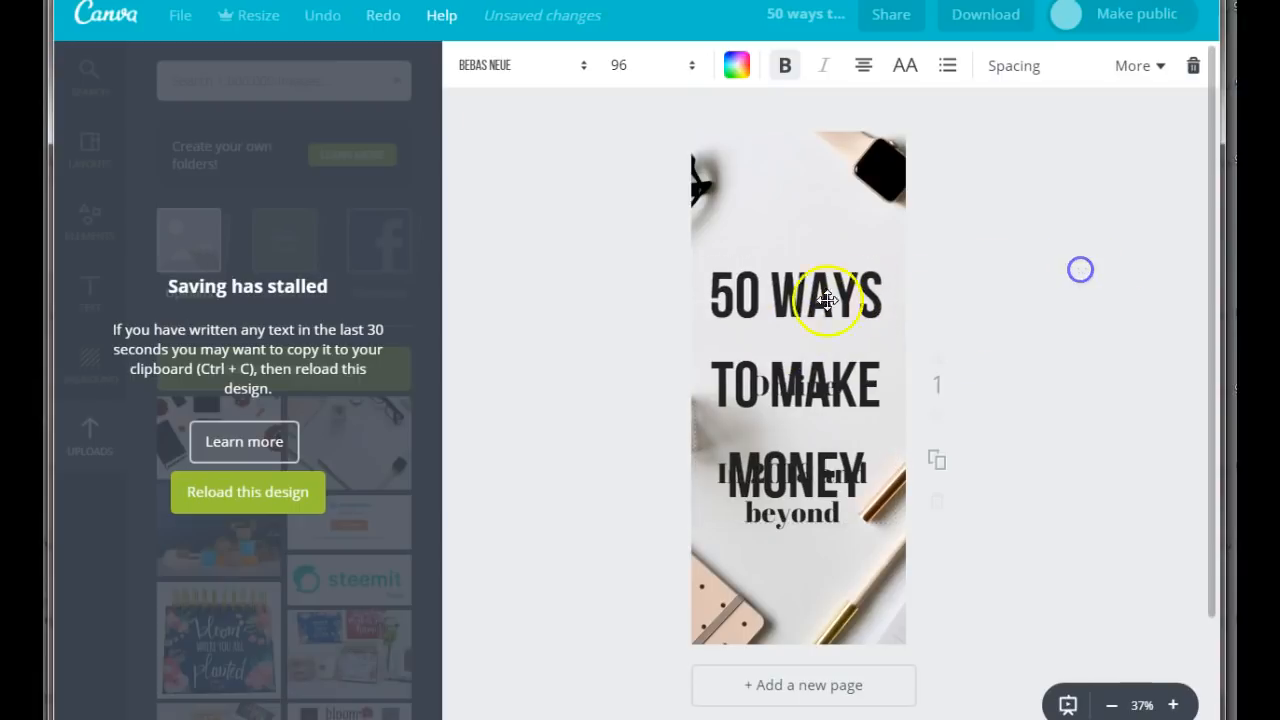
# Break the line after "50" in the main heading and reduce its line height to 0.96.
pyautogui.click(763, 289)
pyautogui.press('Return')
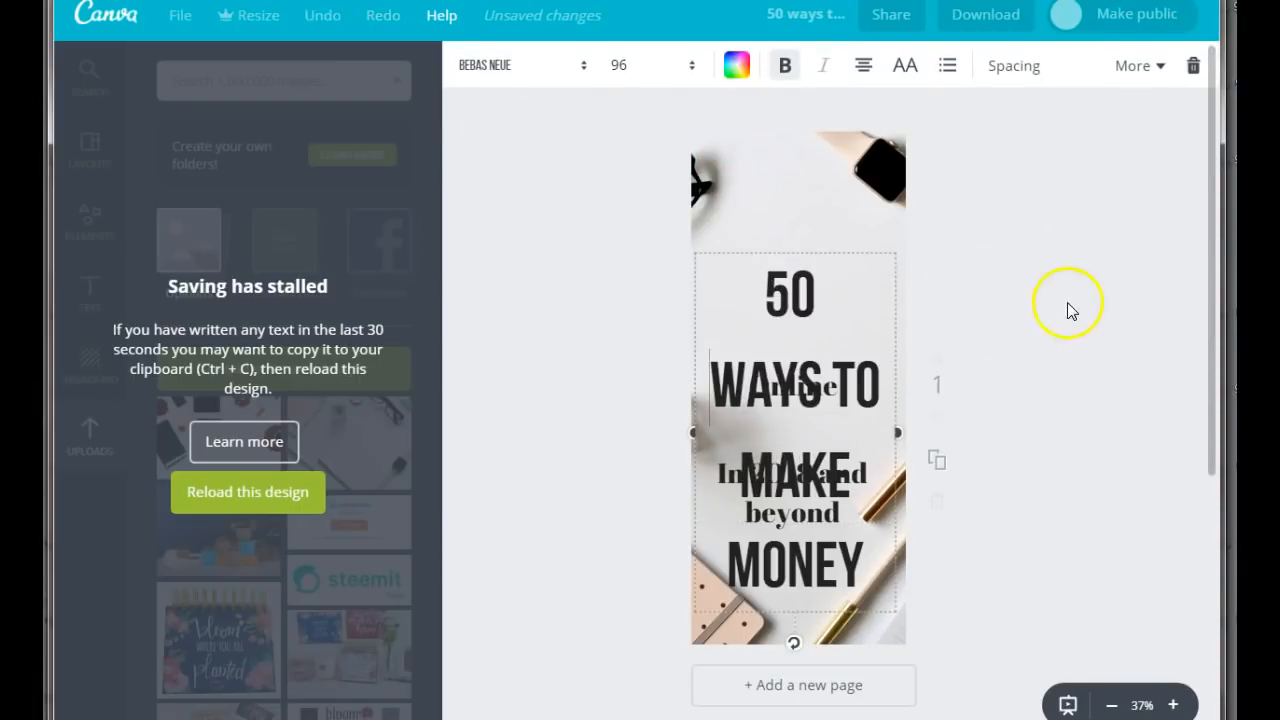
pyautogui.click(1018, 66)
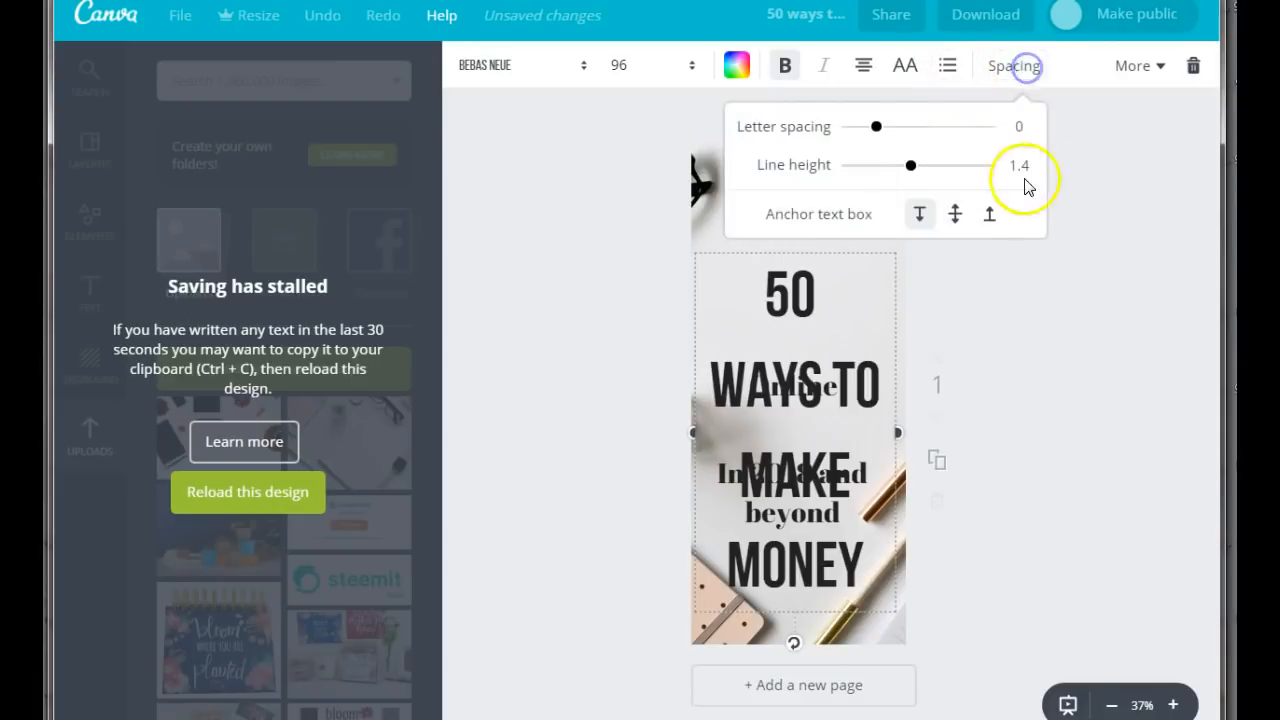
pyautogui.moveTo(910, 165); pyautogui.dragTo(880, 171)
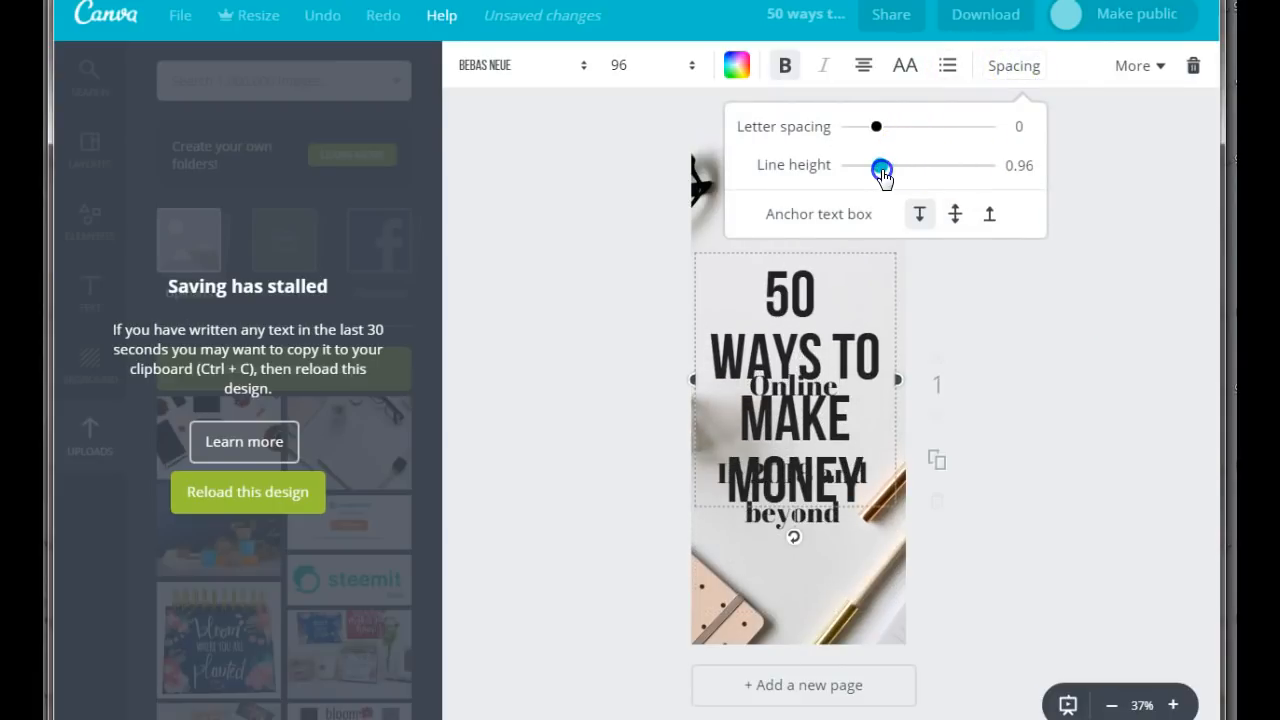
pyautogui.click(1077, 303)
# Move the main heading to the top of the page and shift "Online" and "In 2018 and beyond" down clear of it.
pyautogui.moveTo(790, 319); pyautogui.dragTo(796, 213)
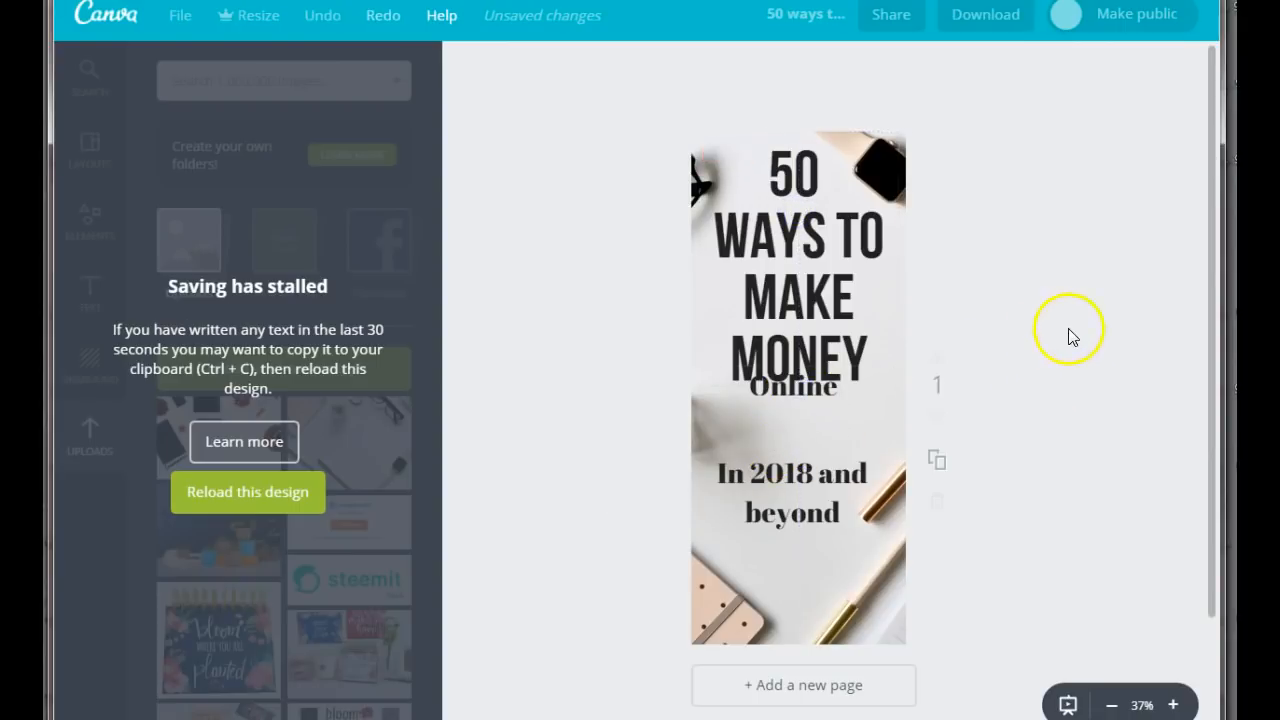
pyautogui.moveTo(803, 386); pyautogui.dragTo(803, 423)
pyautogui.moveTo(806, 474); pyautogui.dragTo(803, 508)
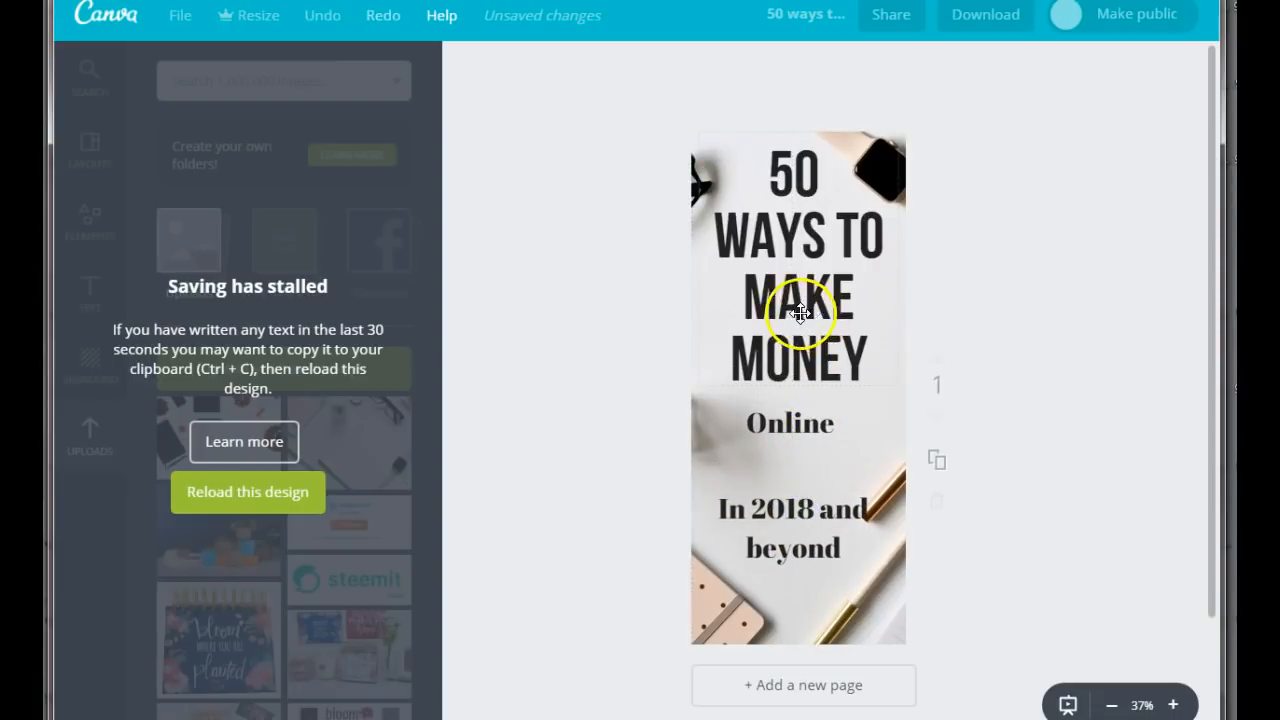
# Change the font of the "Online" heading to Engagement.
pyautogui.click(776, 436)
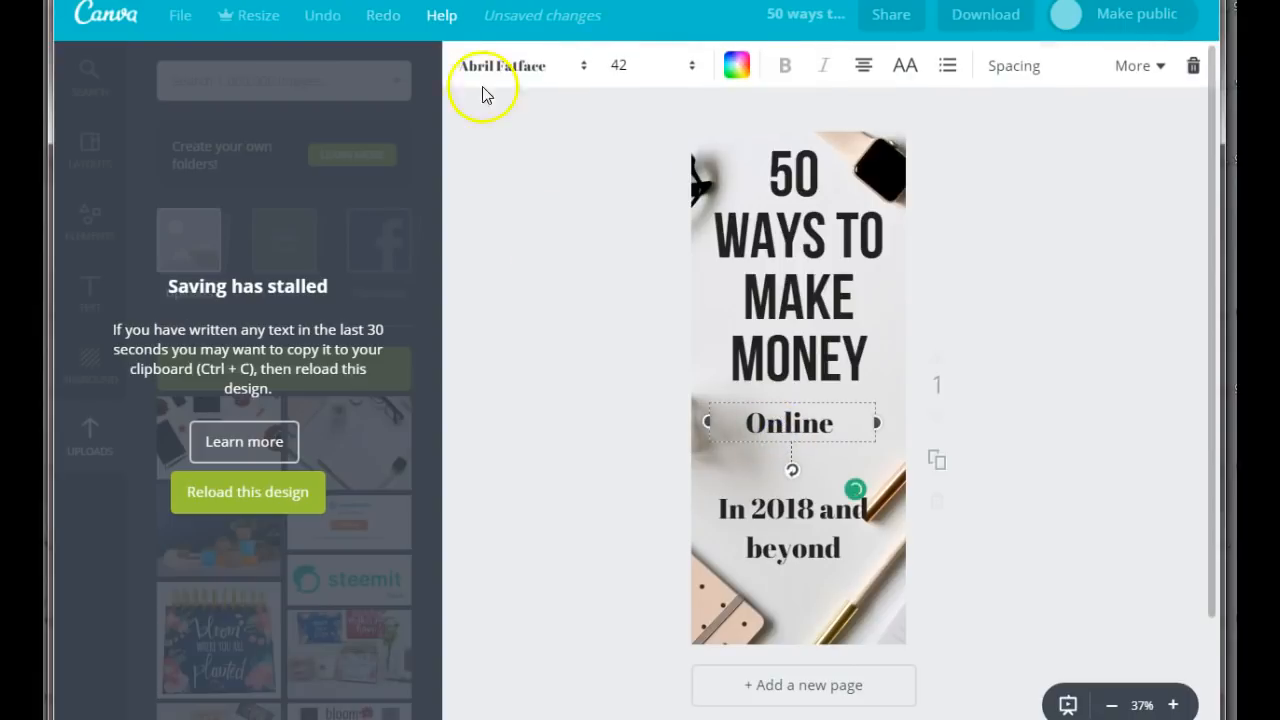
pyautogui.click(517, 70)
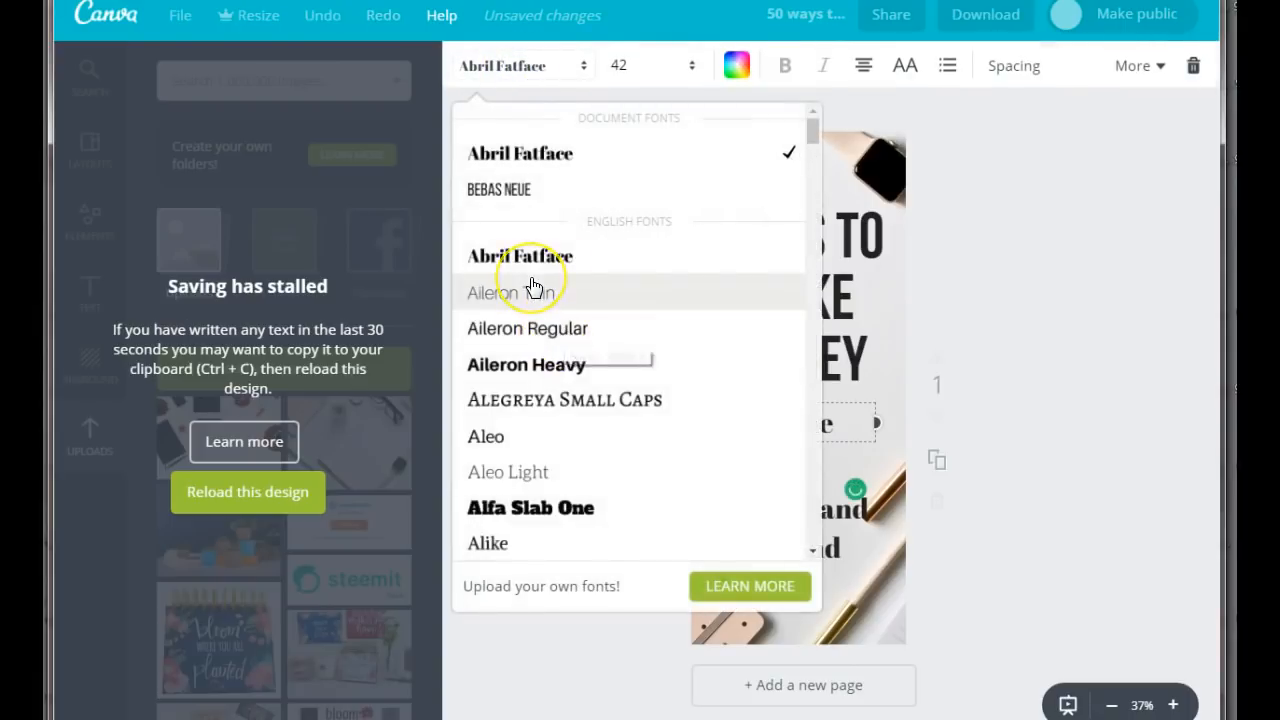
pyautogui.scroll(-15, 532, 287)
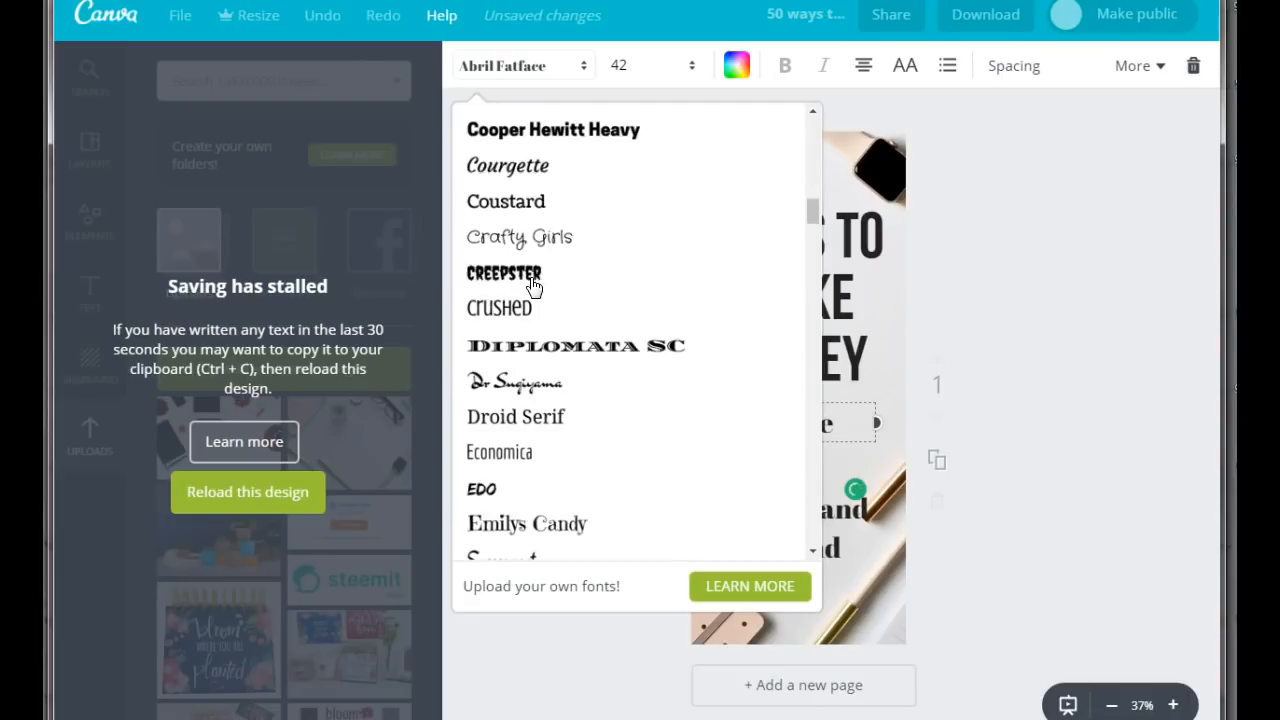
pyautogui.scroll(-3, 532, 287)
pyautogui.click(505, 314)
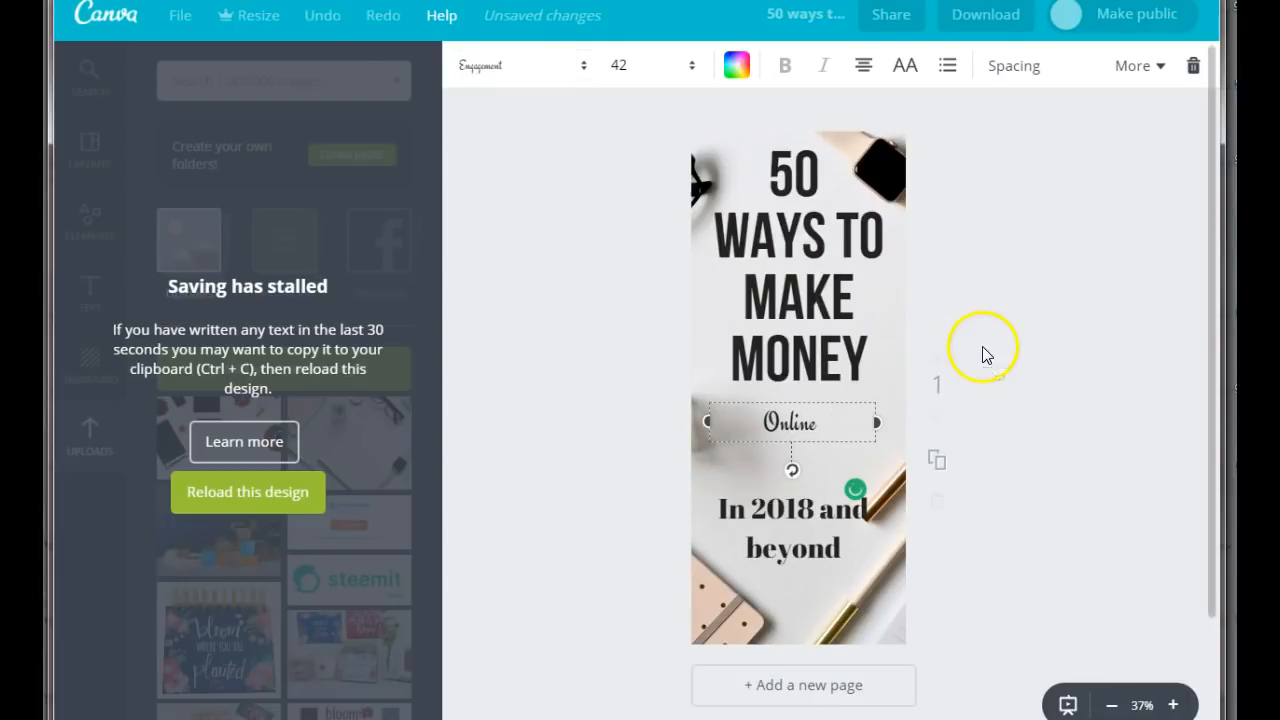
# Set the "Online" heading's font size to 104 and move it up directly beneath "MONEY".
pyautogui.click(611, 66)
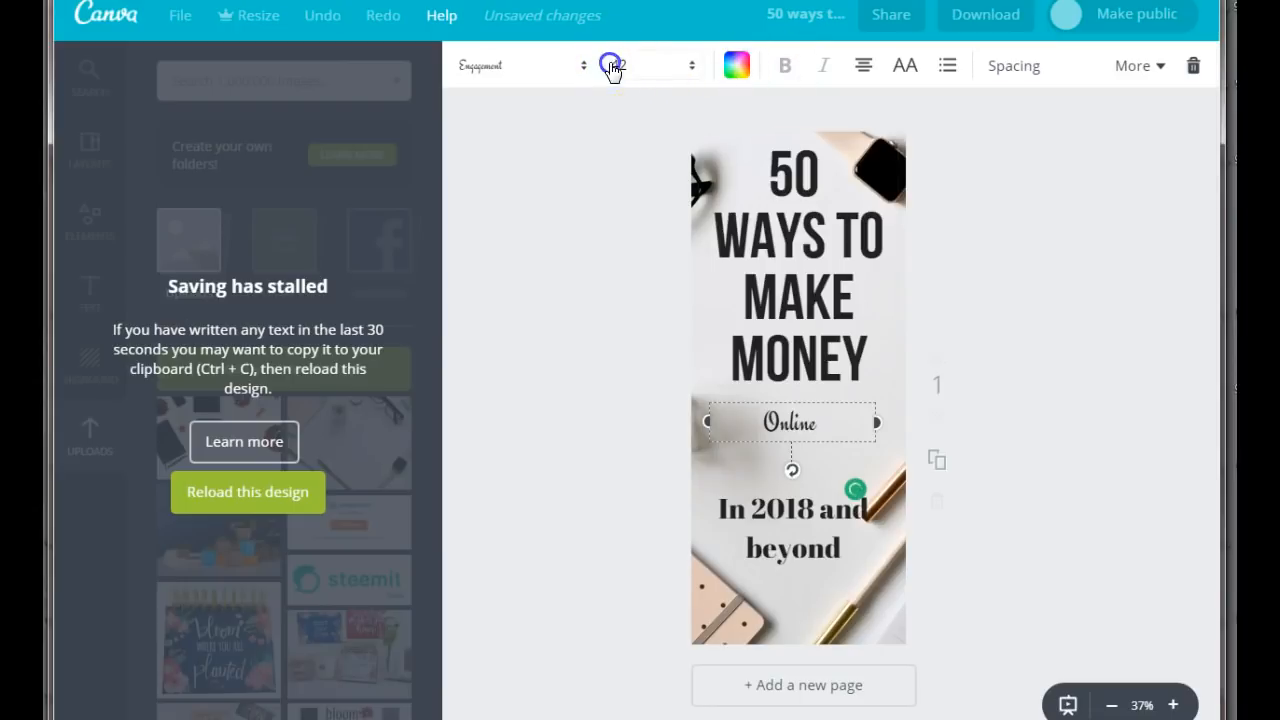
pyautogui.moveTo(680, 350); pyautogui.dragTo(669, 445)
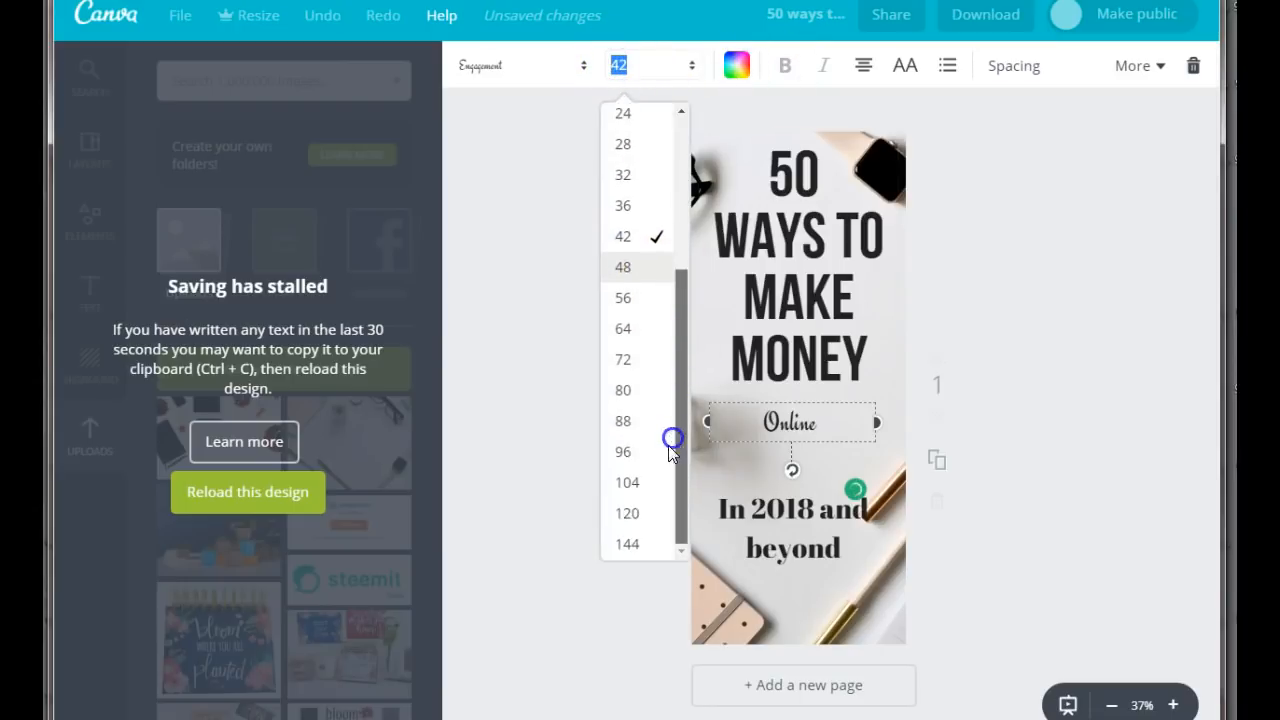
pyautogui.click(630, 483)
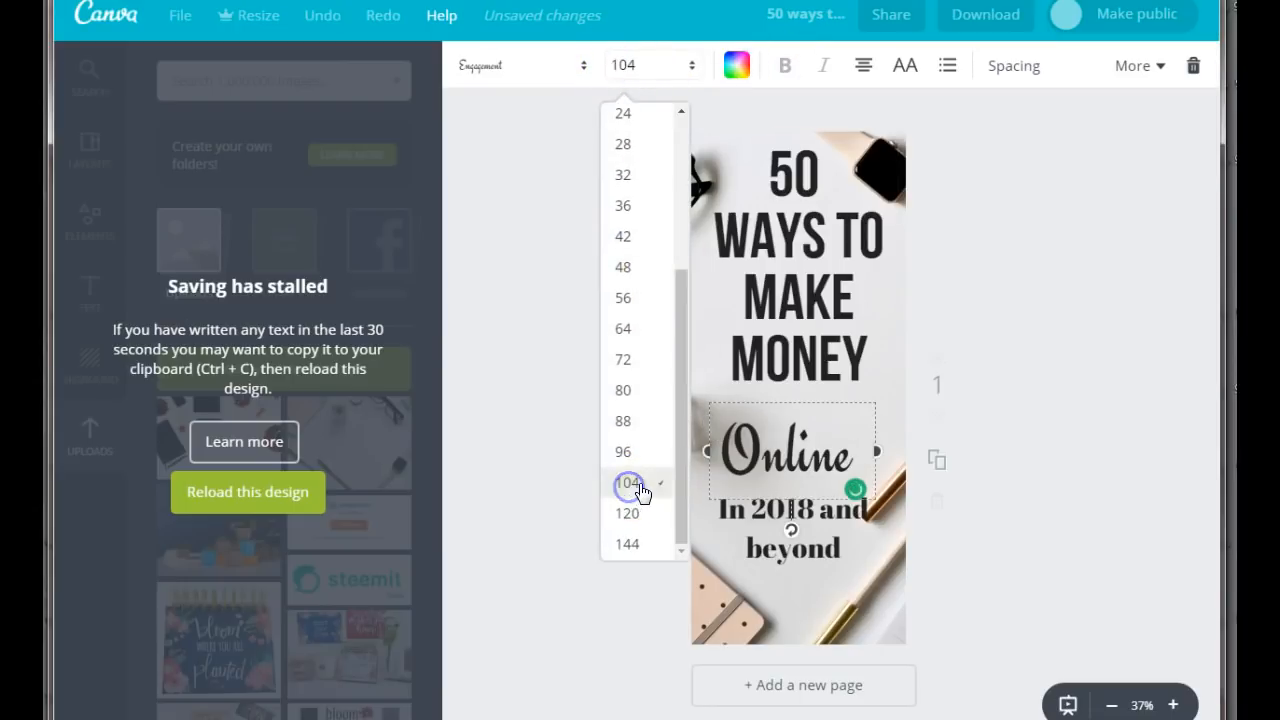
pyautogui.click(1175, 400)
pyautogui.moveTo(794, 455); pyautogui.dragTo(805, 426)
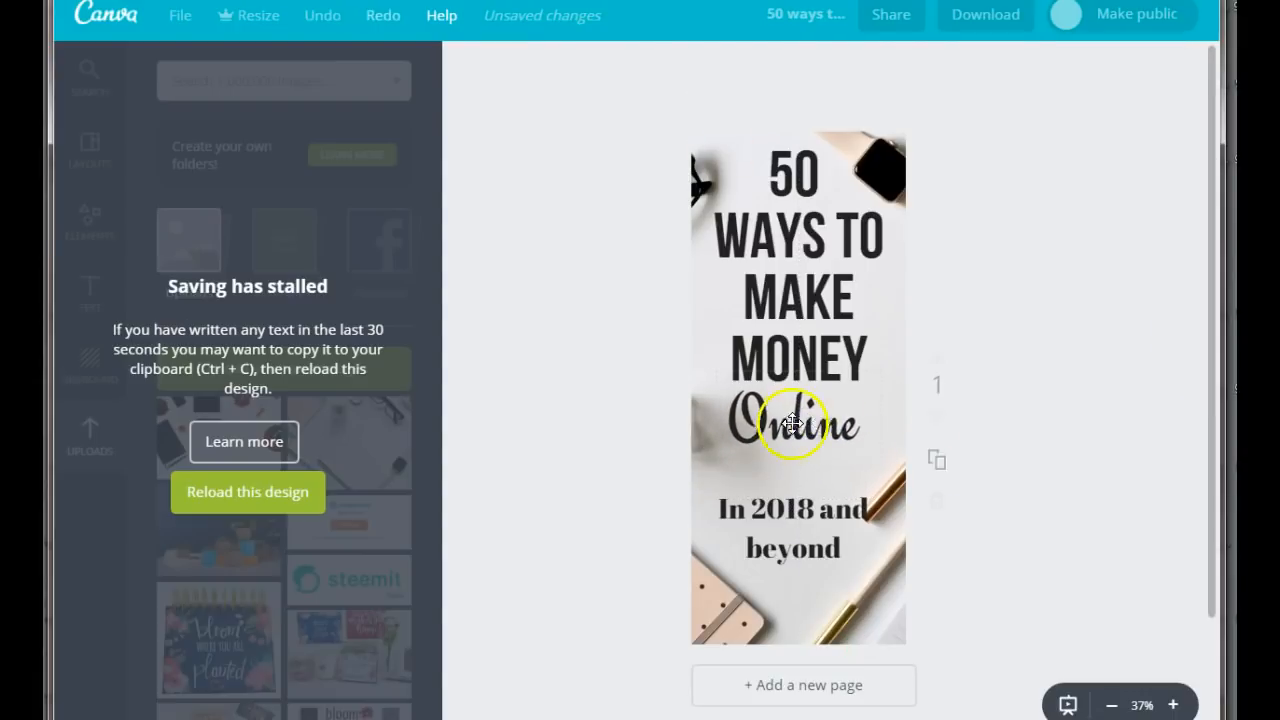
# Color the "Online" heading with the copied color code 7D604B and nudge it slightly closer to "MONEY".
pyautogui.moveTo(809, 428); pyautogui.dragTo(795, 445)
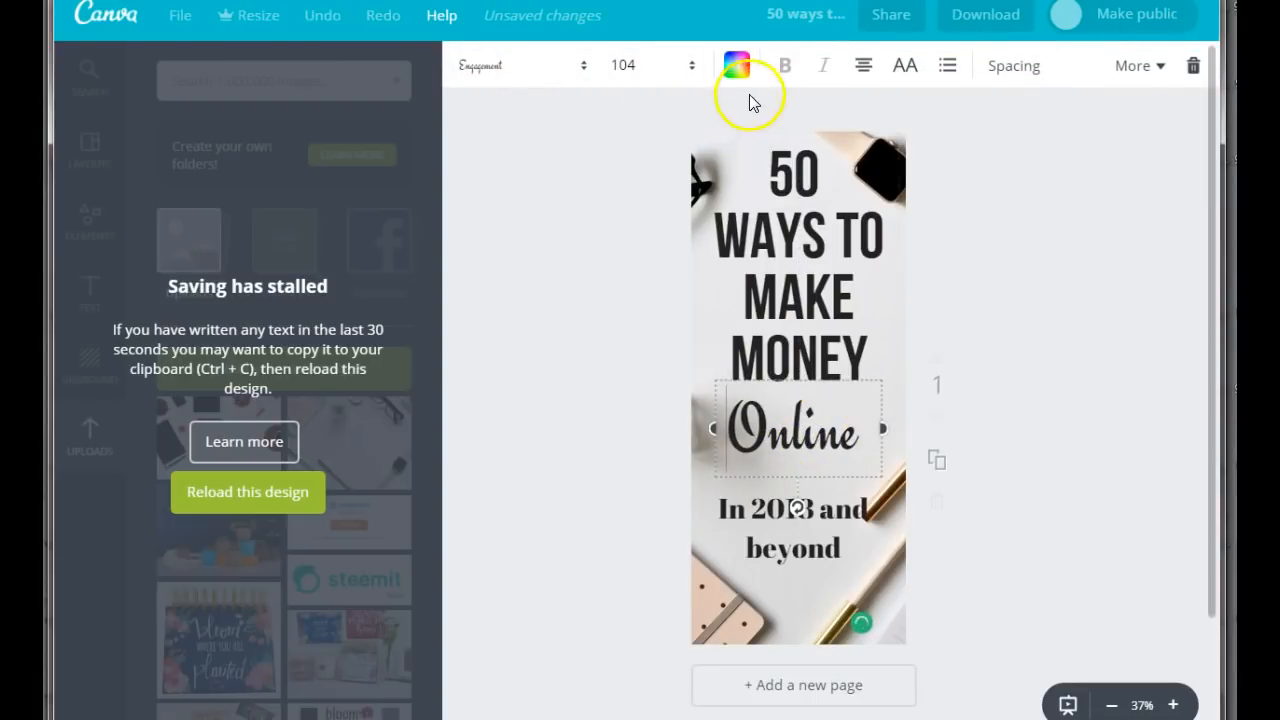
pyautogui.click(737, 65)
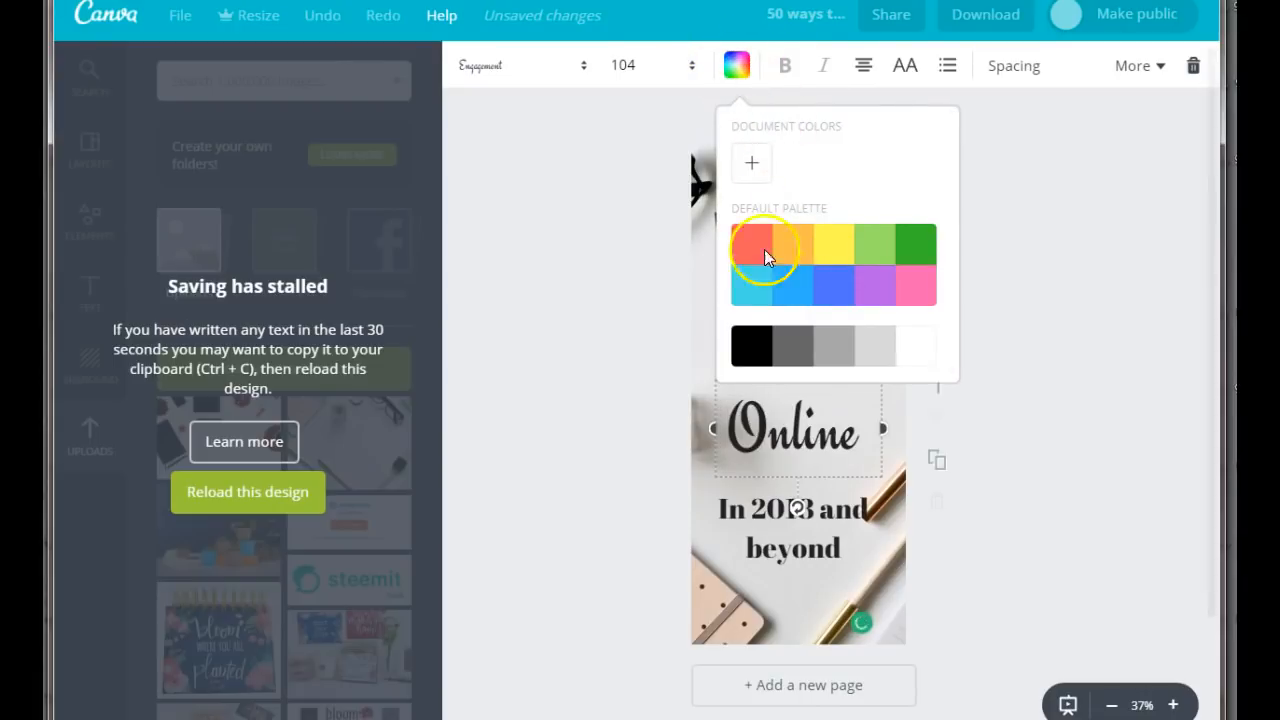
pyautogui.click(745, 163)
pyautogui.moveTo(929, 443); pyautogui.dragTo(870, 426)
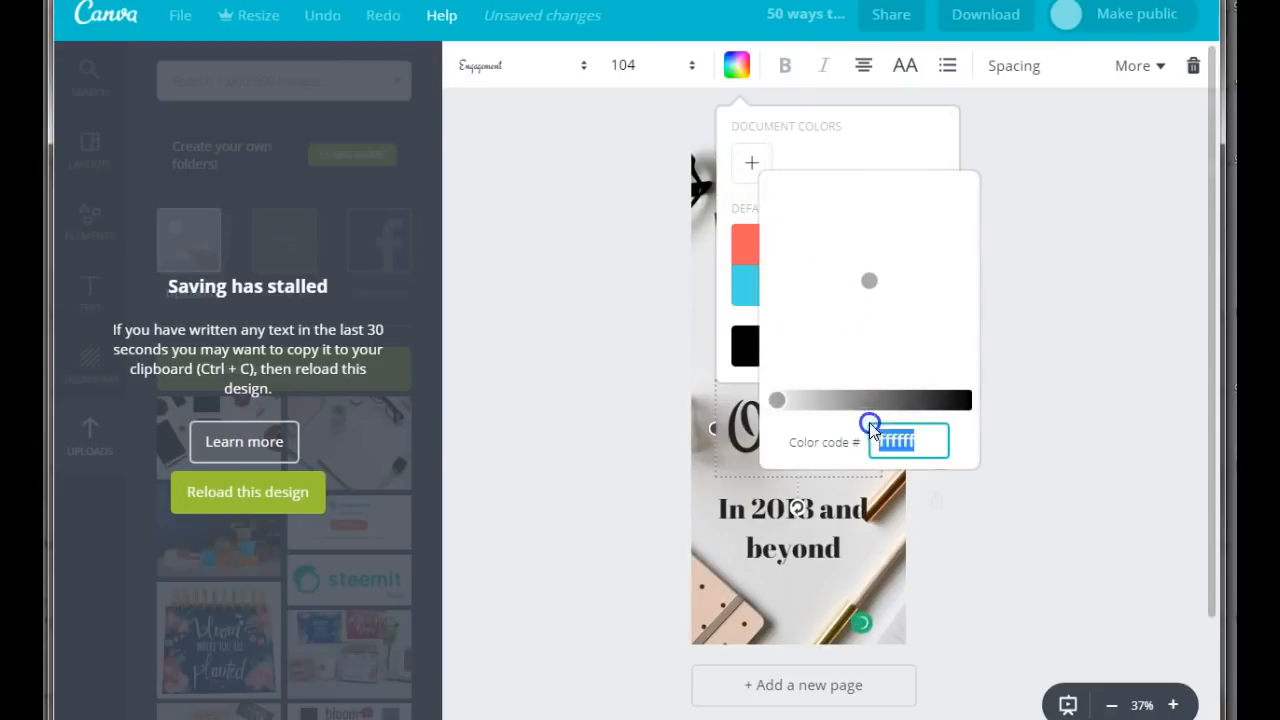
pyautogui.rightClick(910, 473)
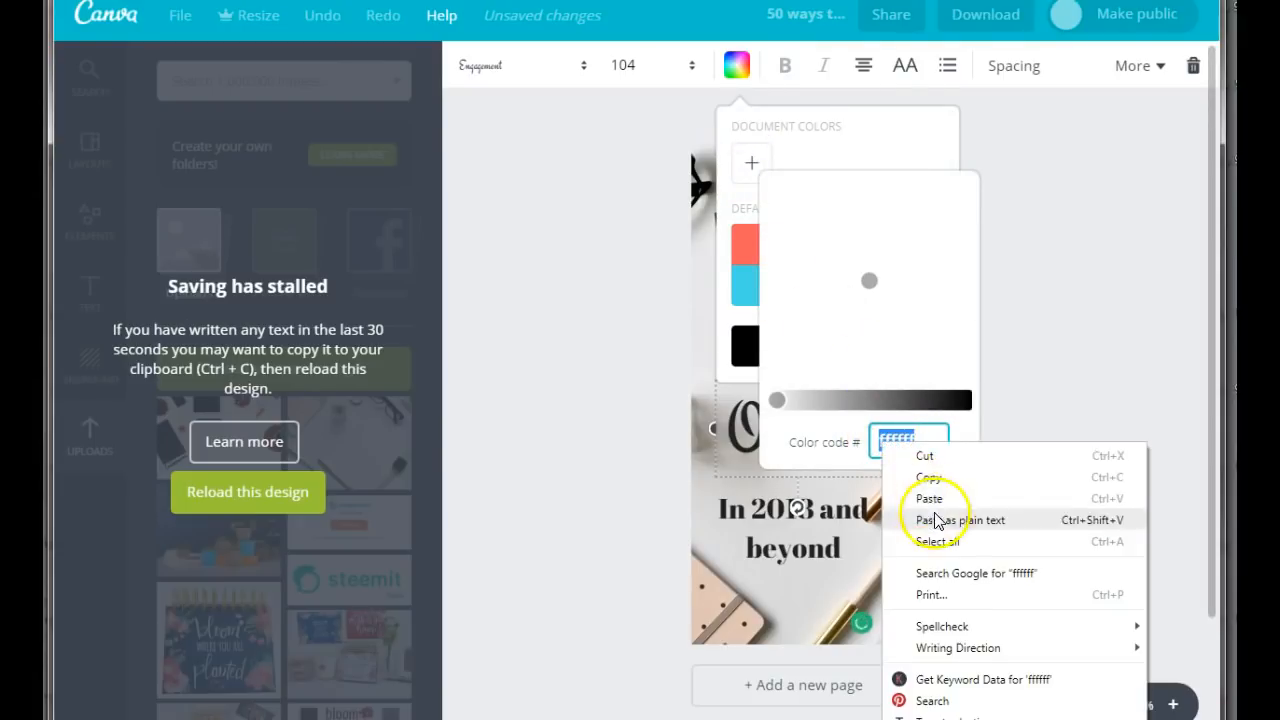
pyautogui.click(928, 500)
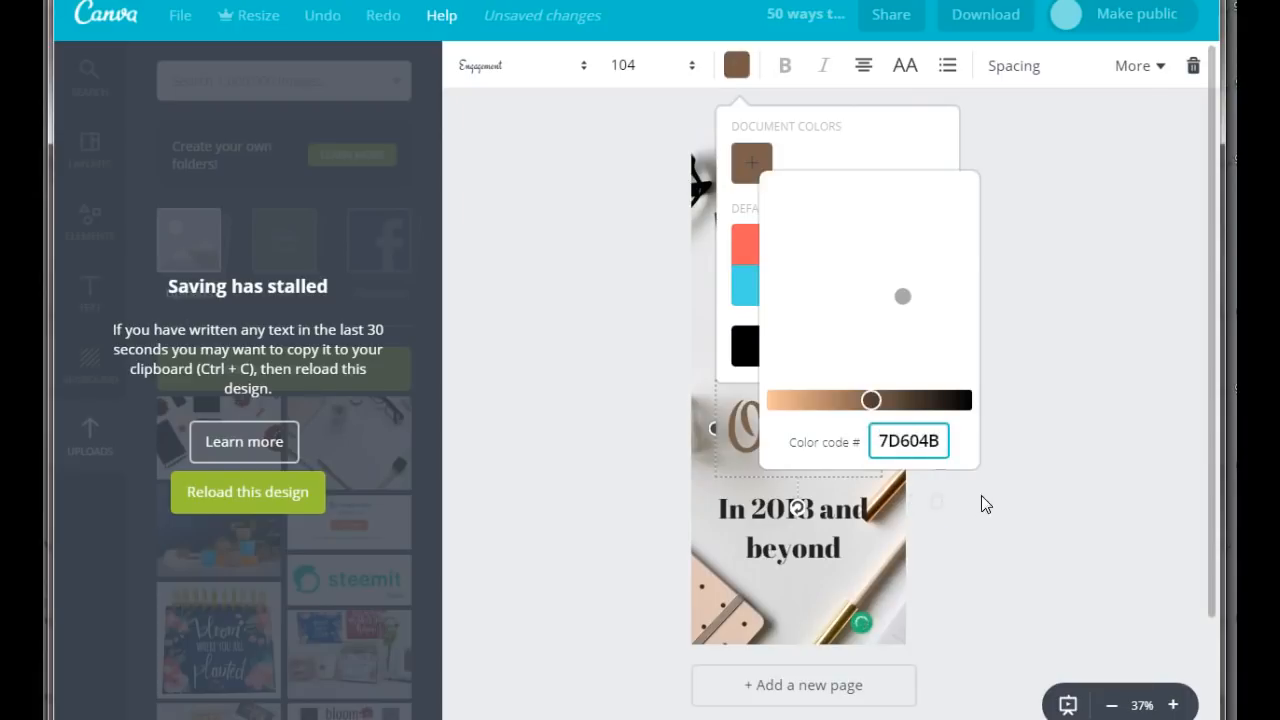
pyautogui.click(1044, 497)
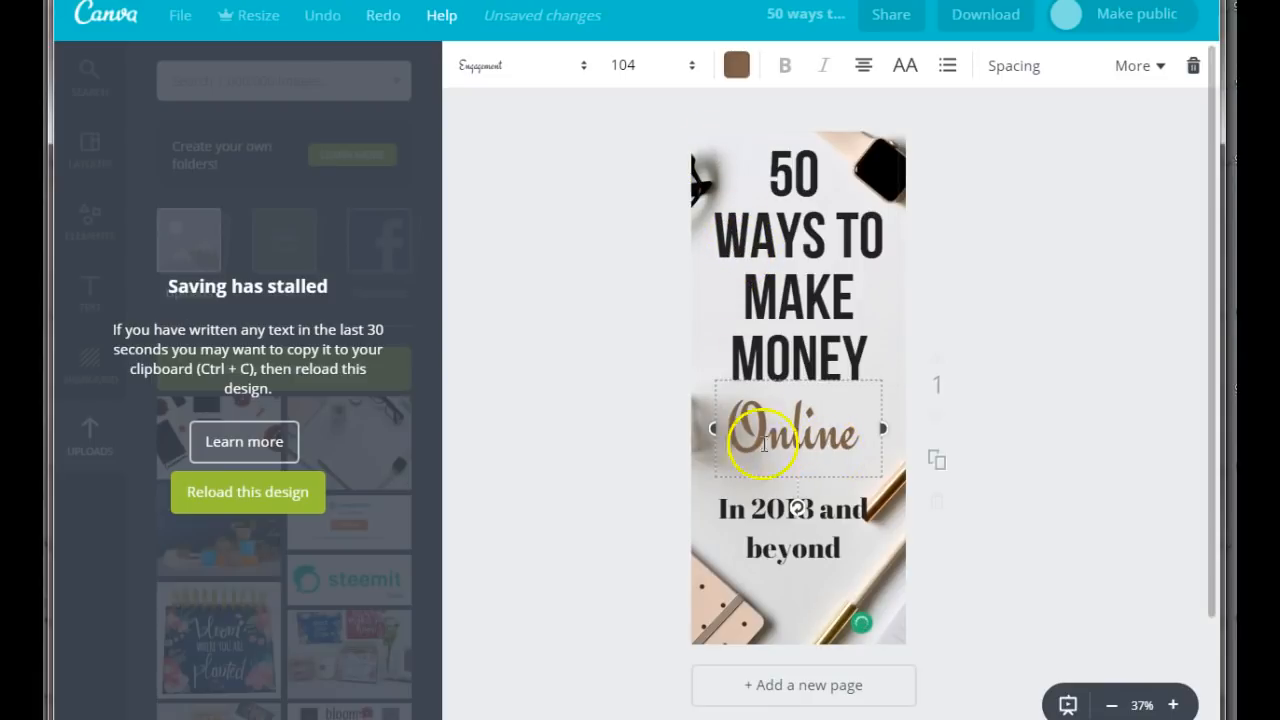
pyautogui.moveTo(877, 429); pyautogui.dragTo(817, 430)
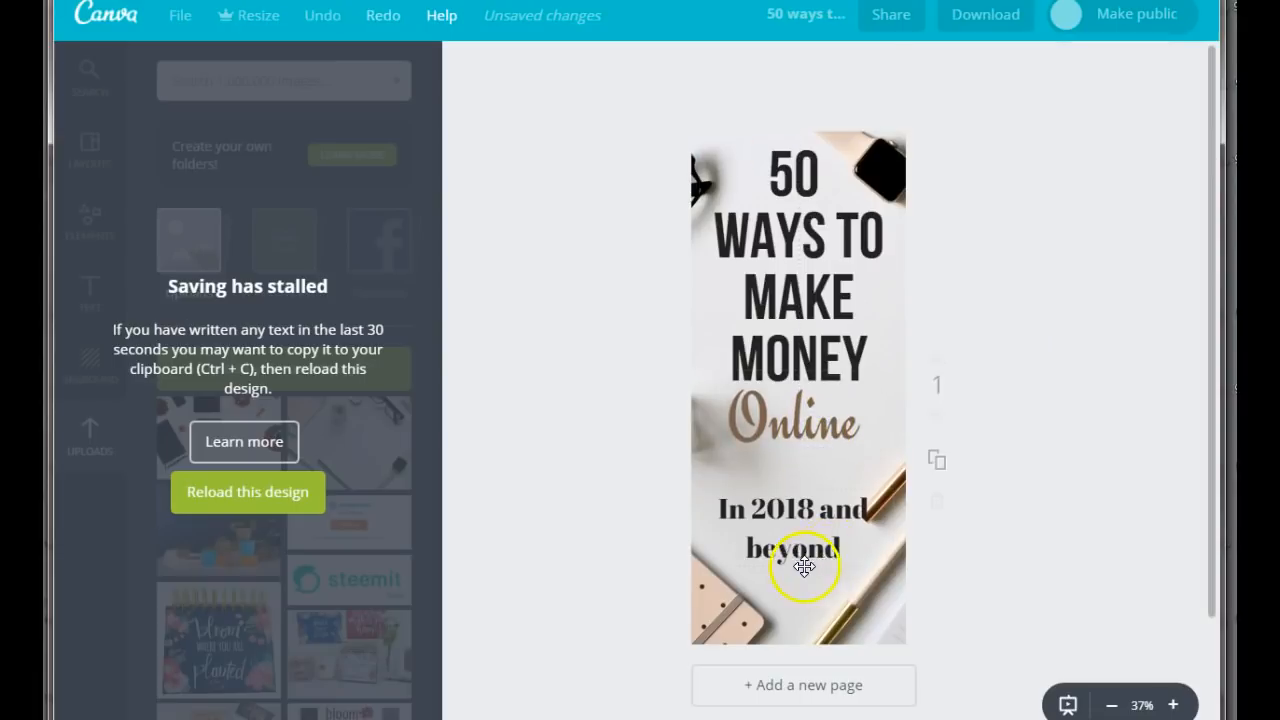
# Format the "In 2018 and beyond" heading in bold Bebas Neue at font size 72.
pyautogui.click(810, 516)
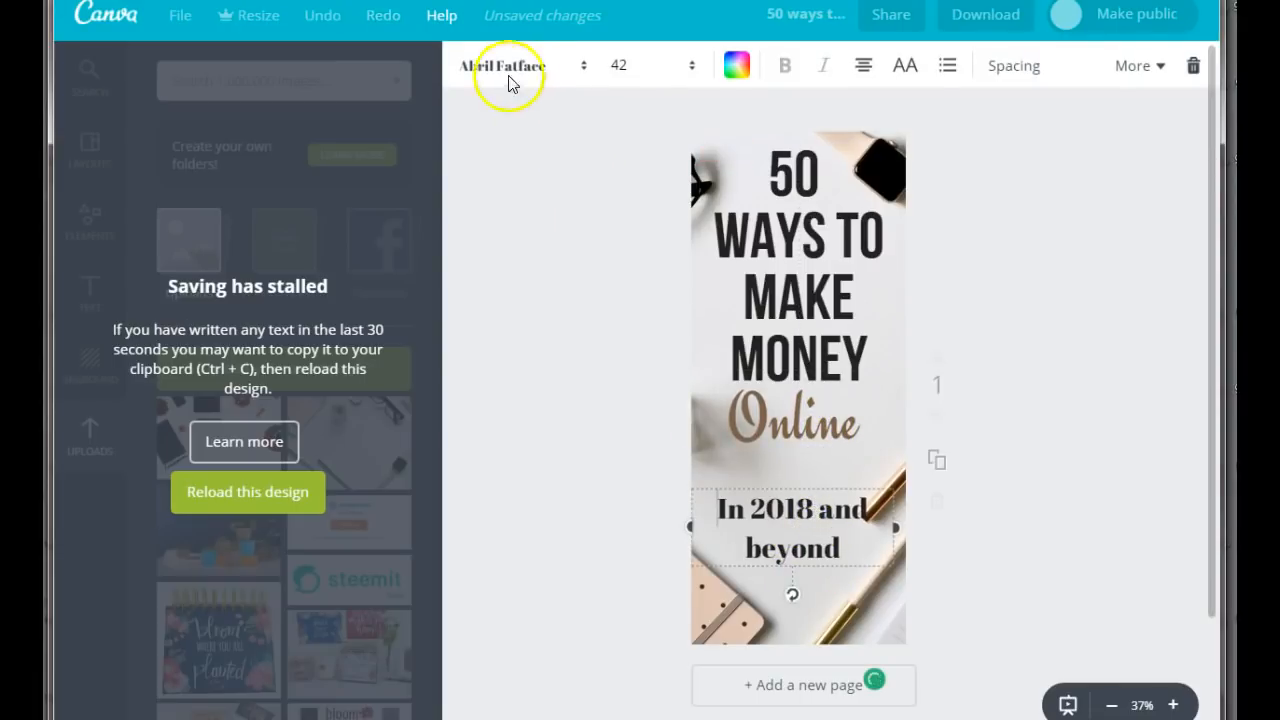
pyautogui.click(503, 62)
pyautogui.click(500, 190)
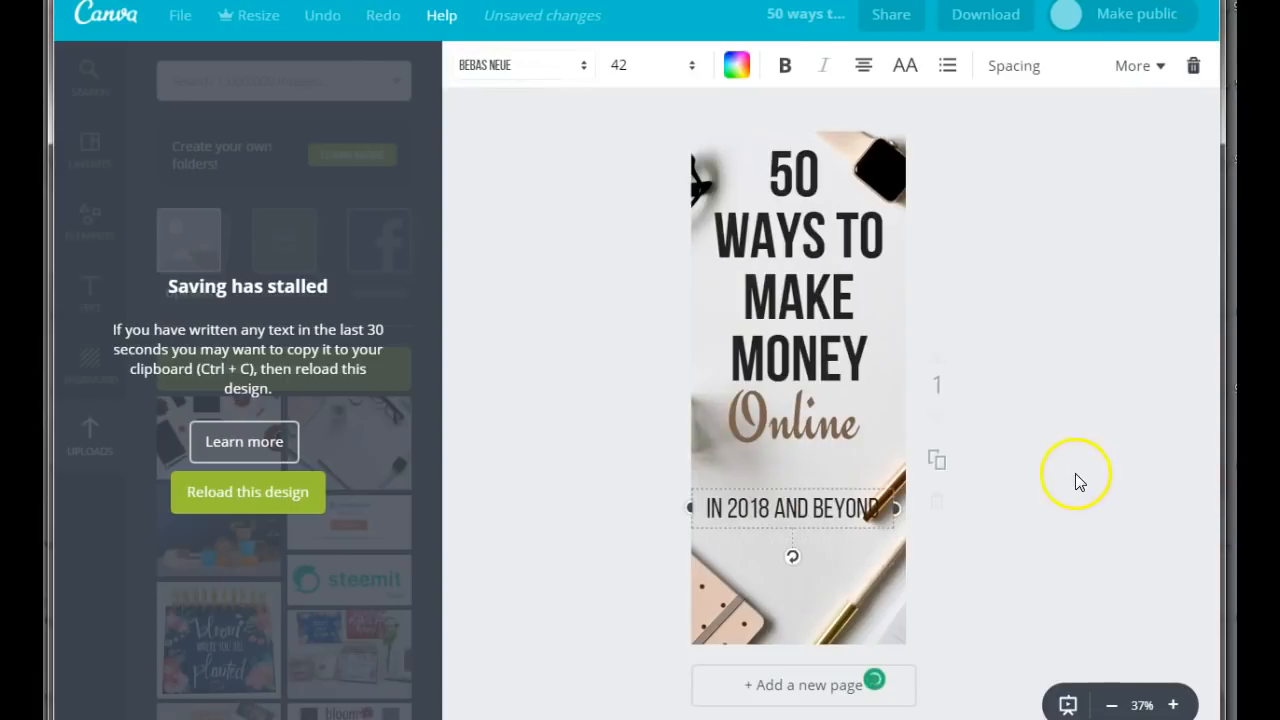
pyautogui.click(614, 65)
pyautogui.click(620, 468)
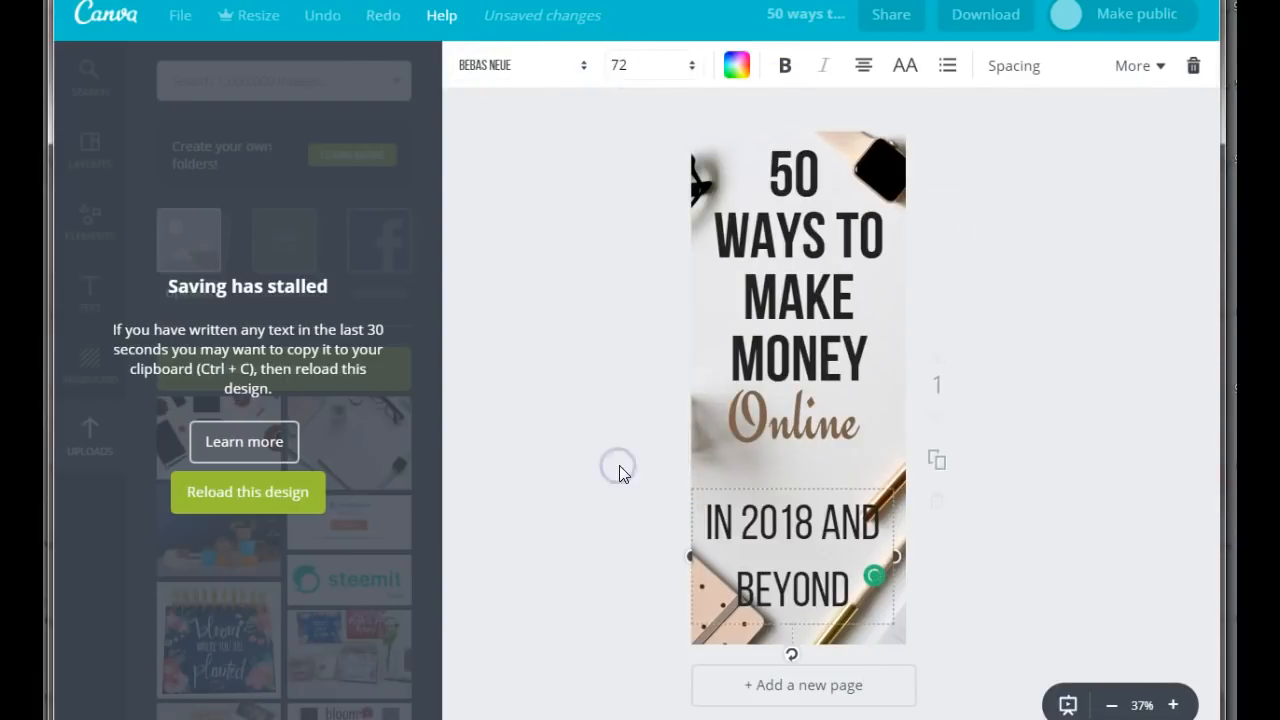
pyautogui.click(785, 65)
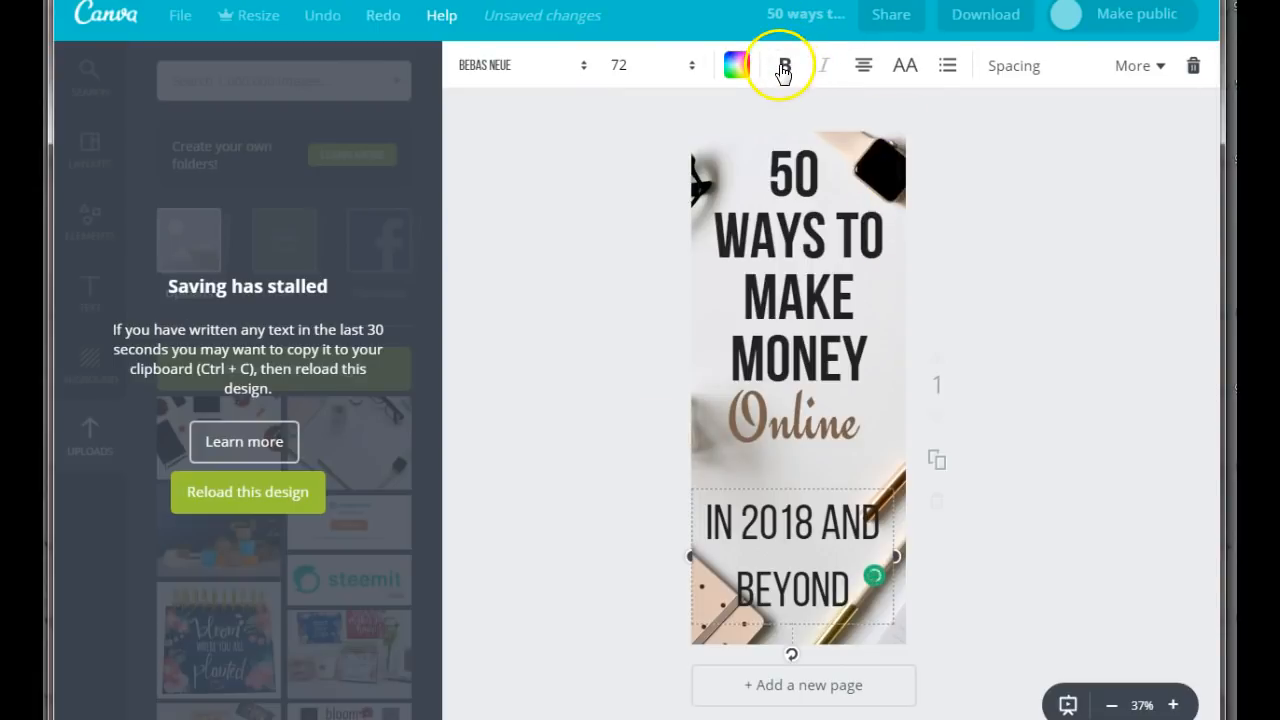
# Set the line height of the "In 2018 and beyond" text to 1.02 and break it into the lines "IN", "2018" and "AND BEYOND".
pyautogui.click(1016, 68)
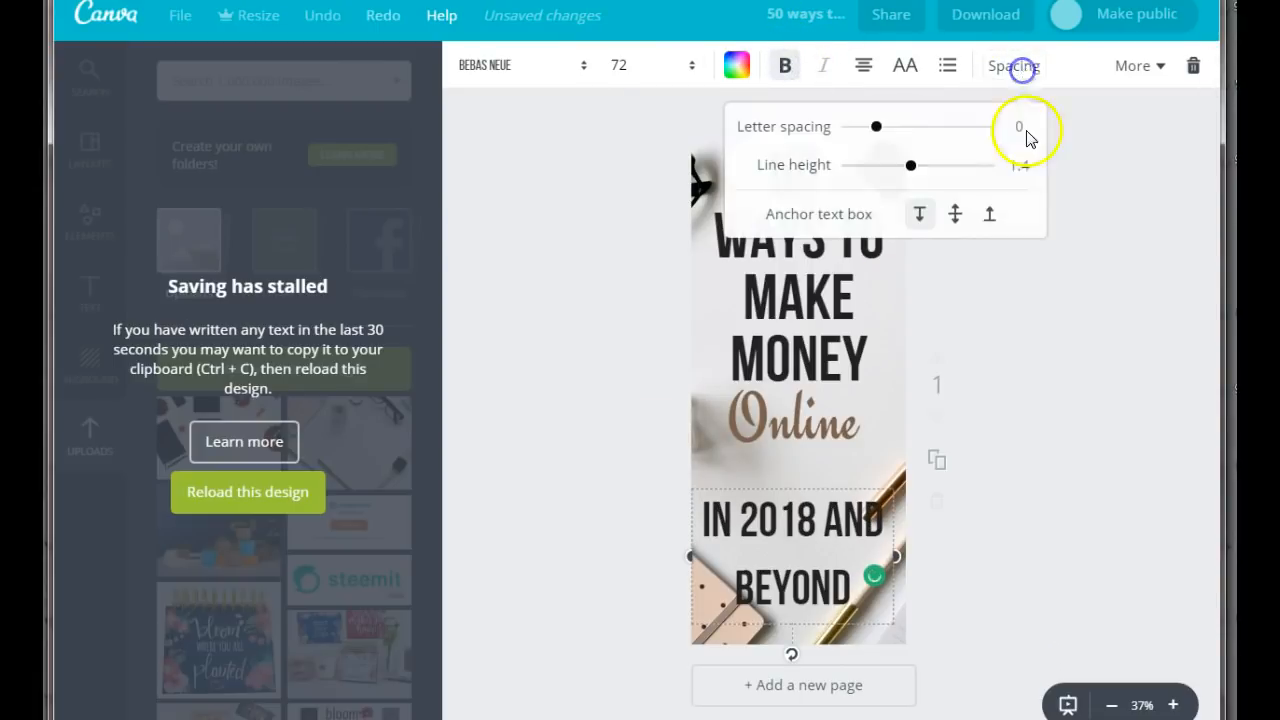
pyautogui.moveTo(917, 170); pyautogui.dragTo(884, 165)
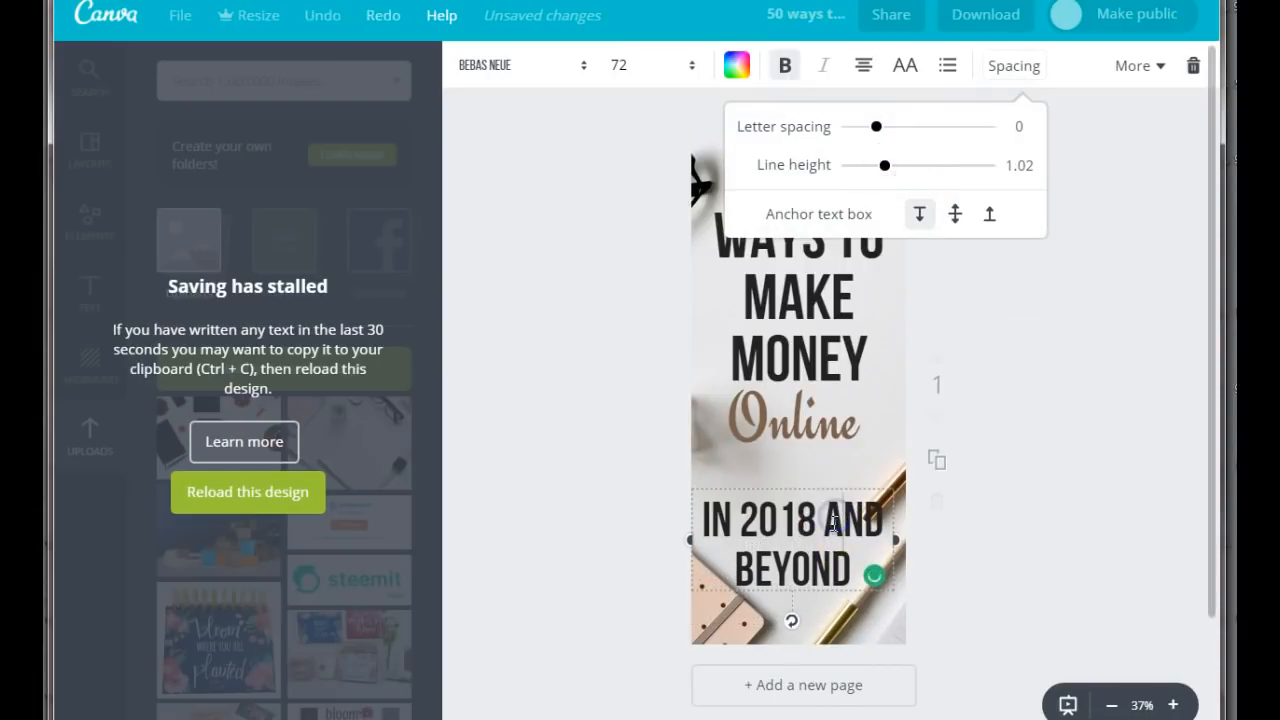
pyautogui.press('Return')
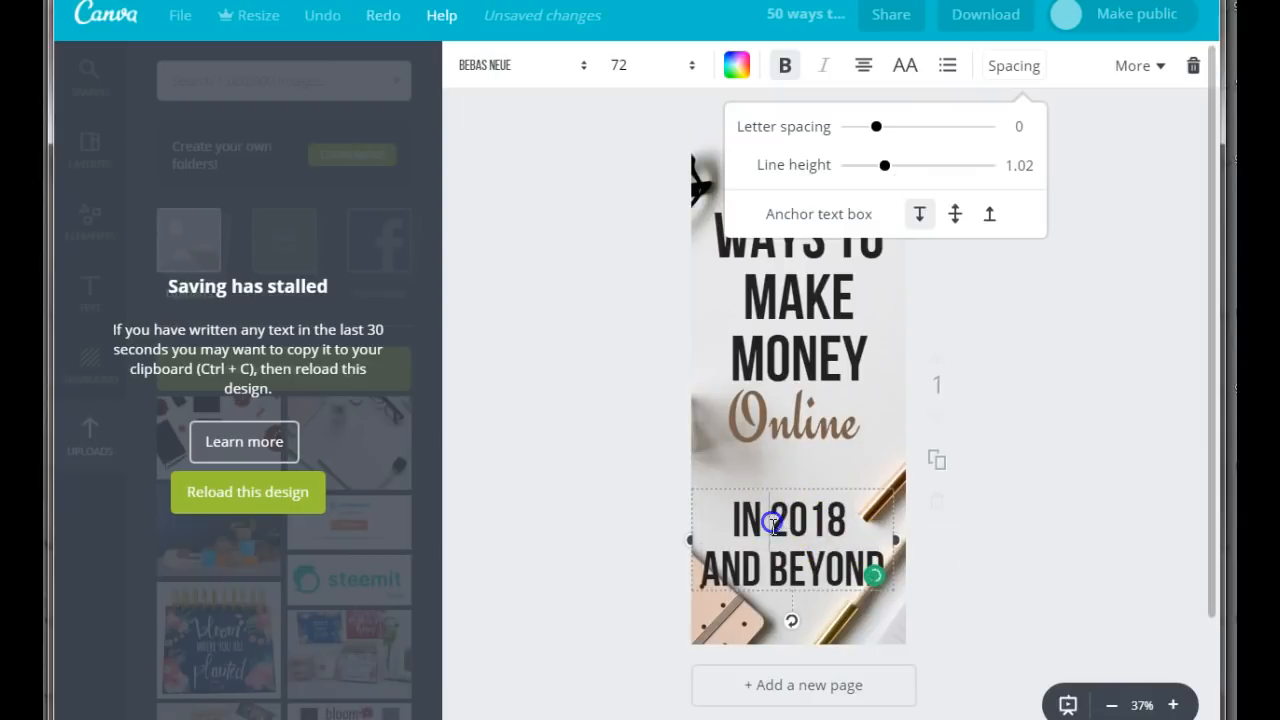
pyautogui.press('Return')
pyautogui.click(1074, 540)
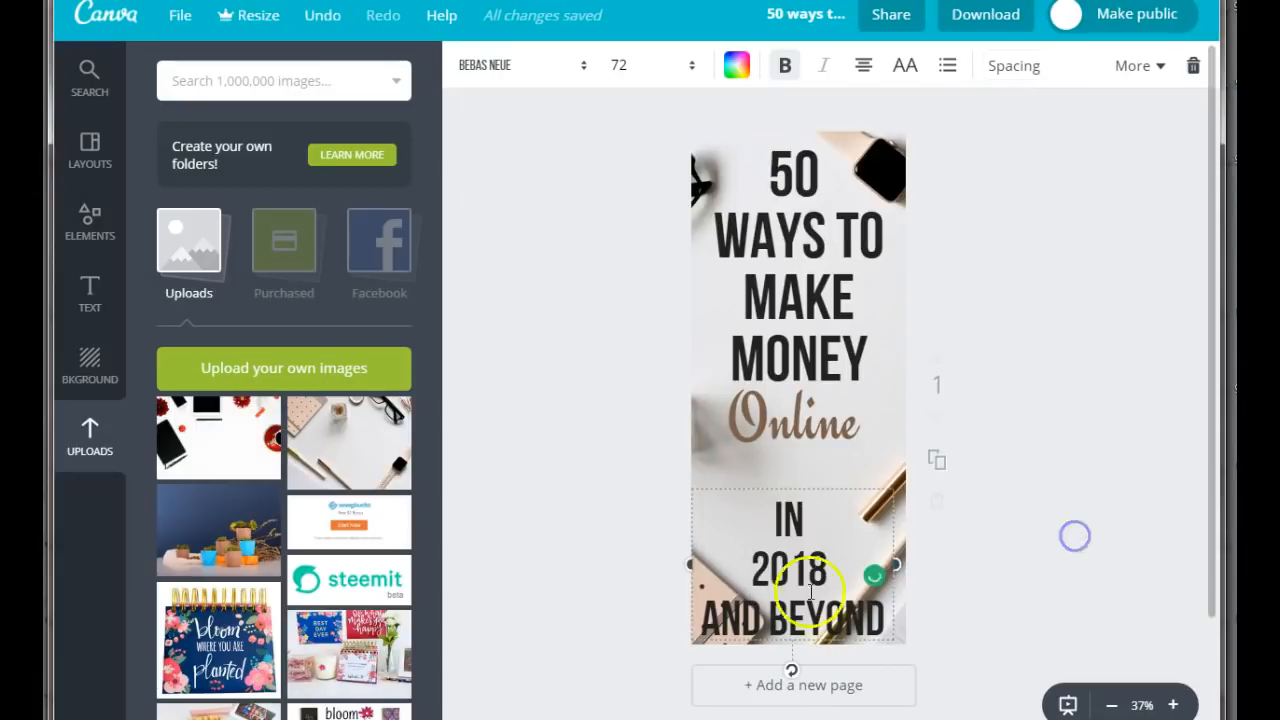
# Move the "In 2018 and beyond" text up beneath "Online" and rejoin "IN 2018" on one line.
pyautogui.moveTo(800, 605); pyautogui.dragTo(803, 553)
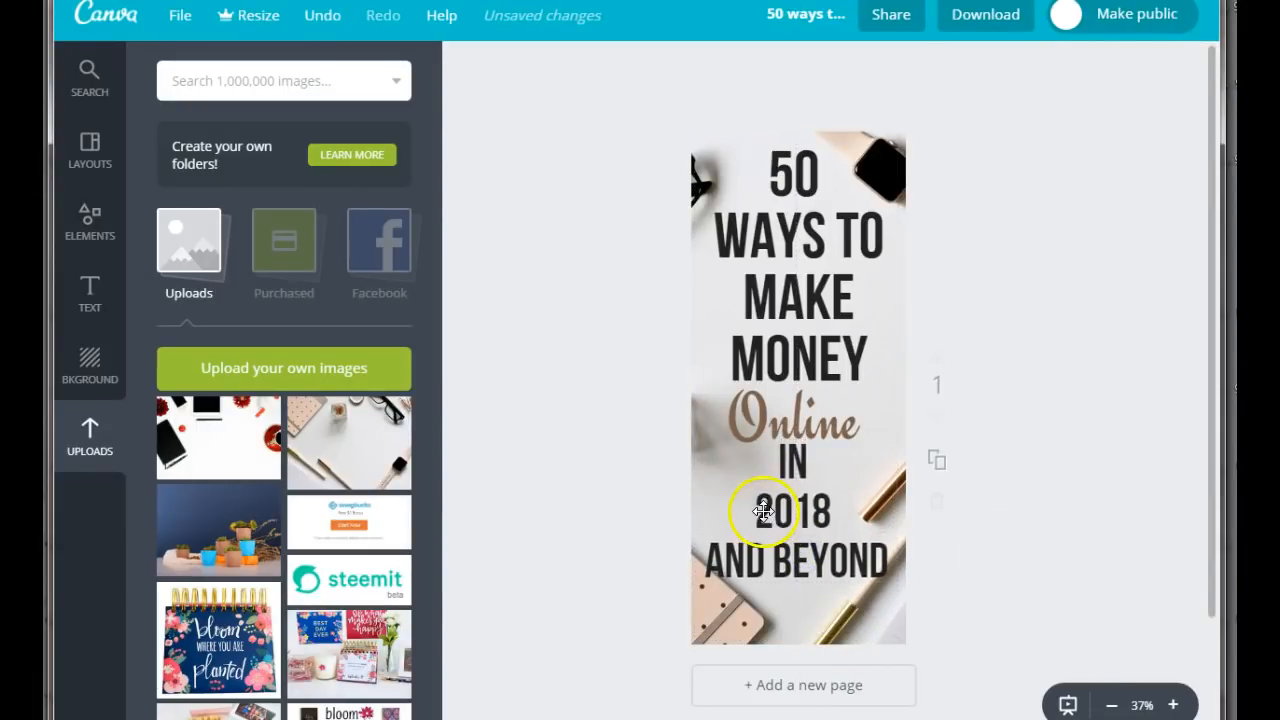
pyautogui.click(764, 512)
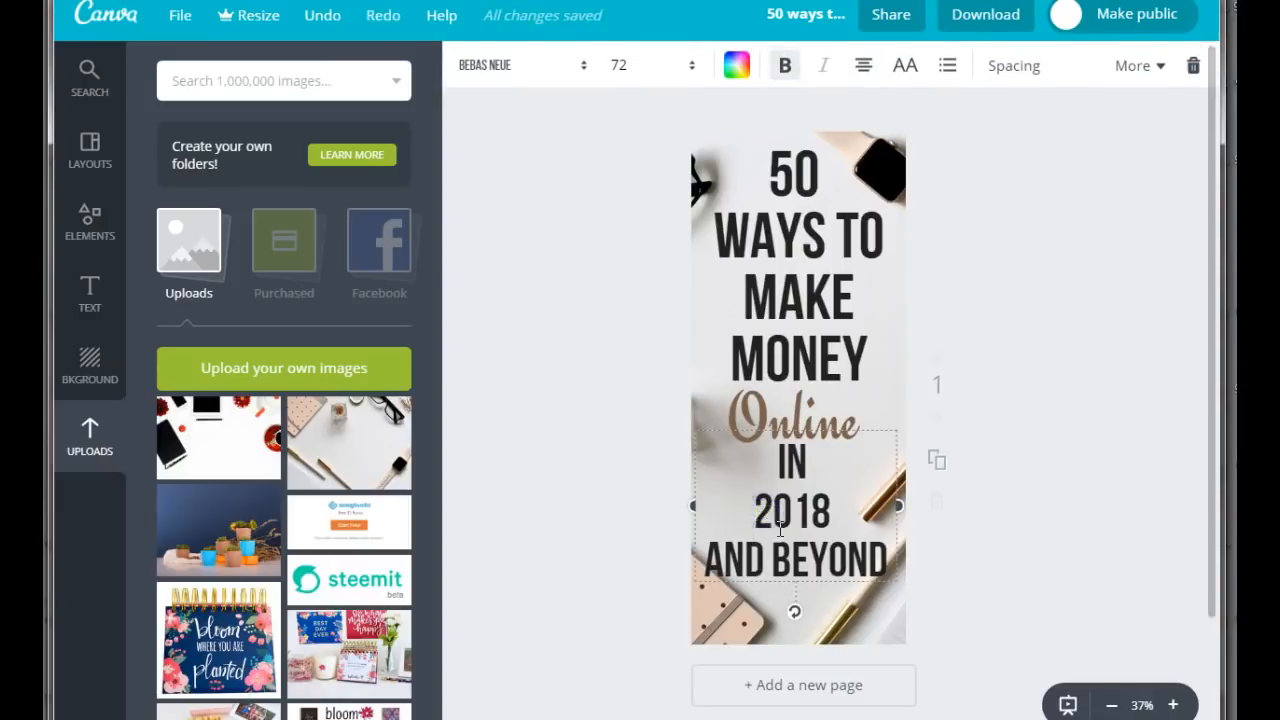
pyautogui.press('BackSpace')
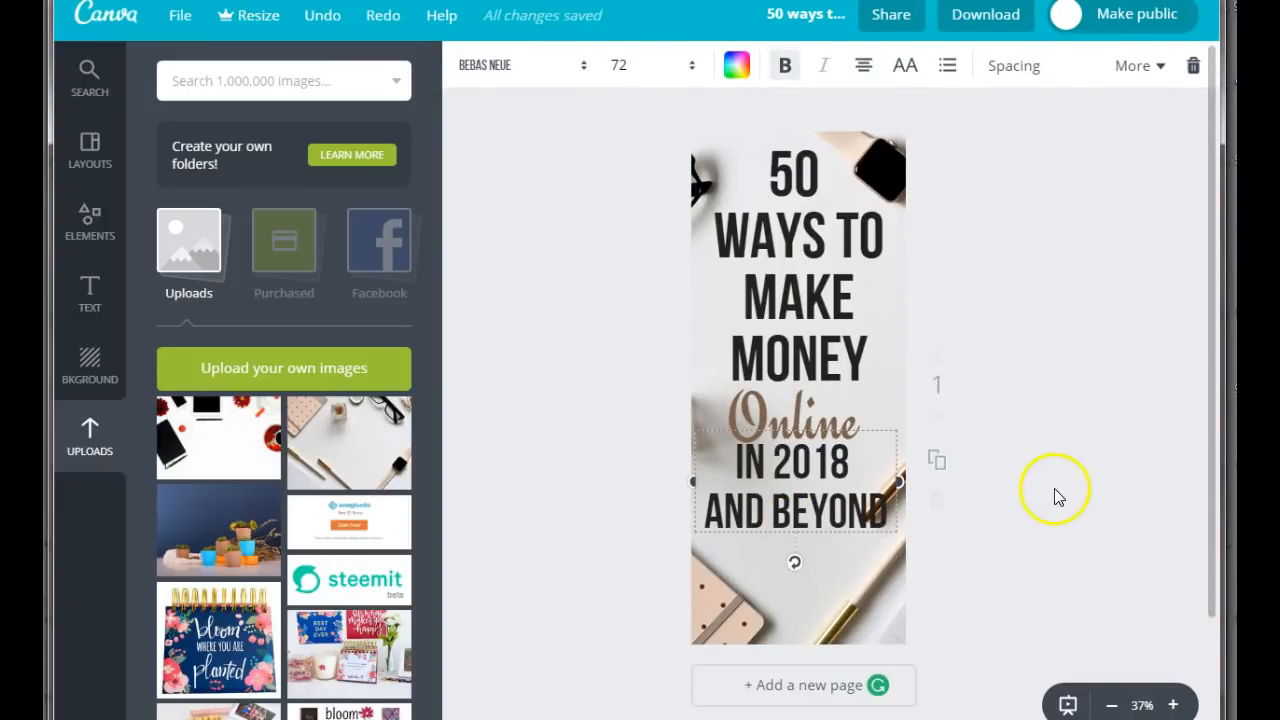
pyautogui.moveTo(826, 522); pyautogui.dragTo(813, 528)
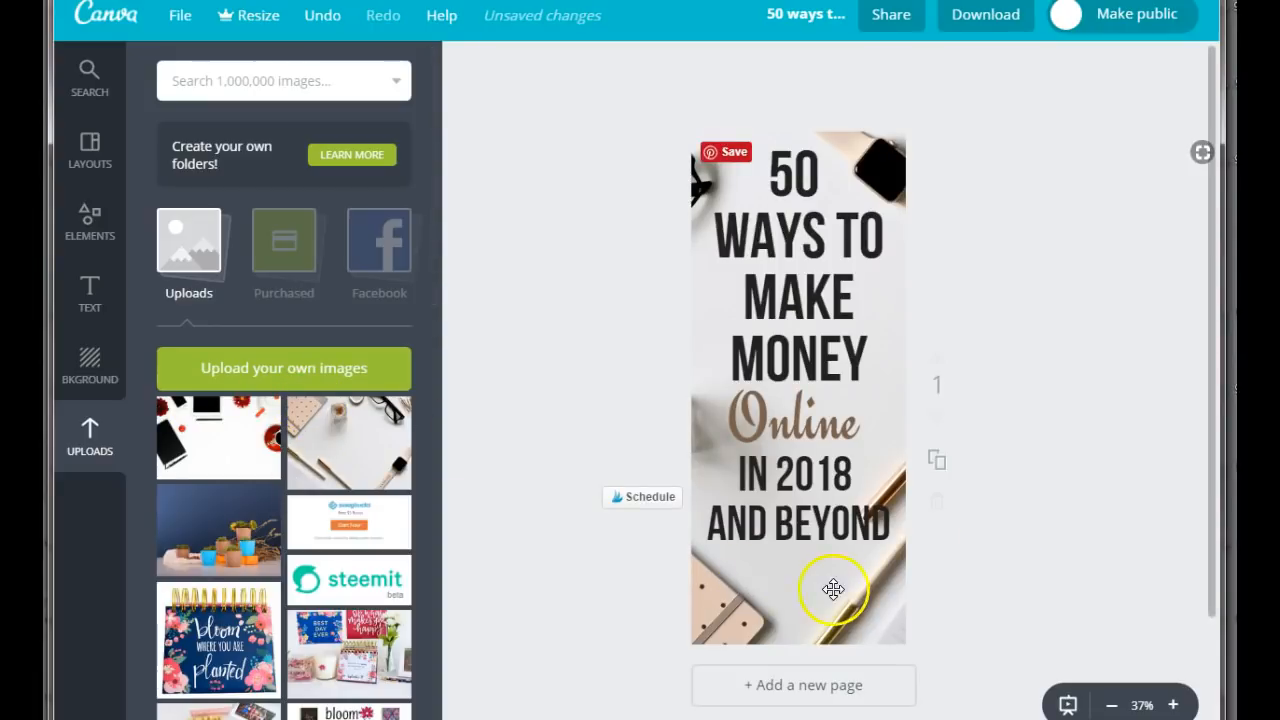
# Add a solid square shape to the design and flatten it into a thin horizontal bar.
pyautogui.click(1173, 705)
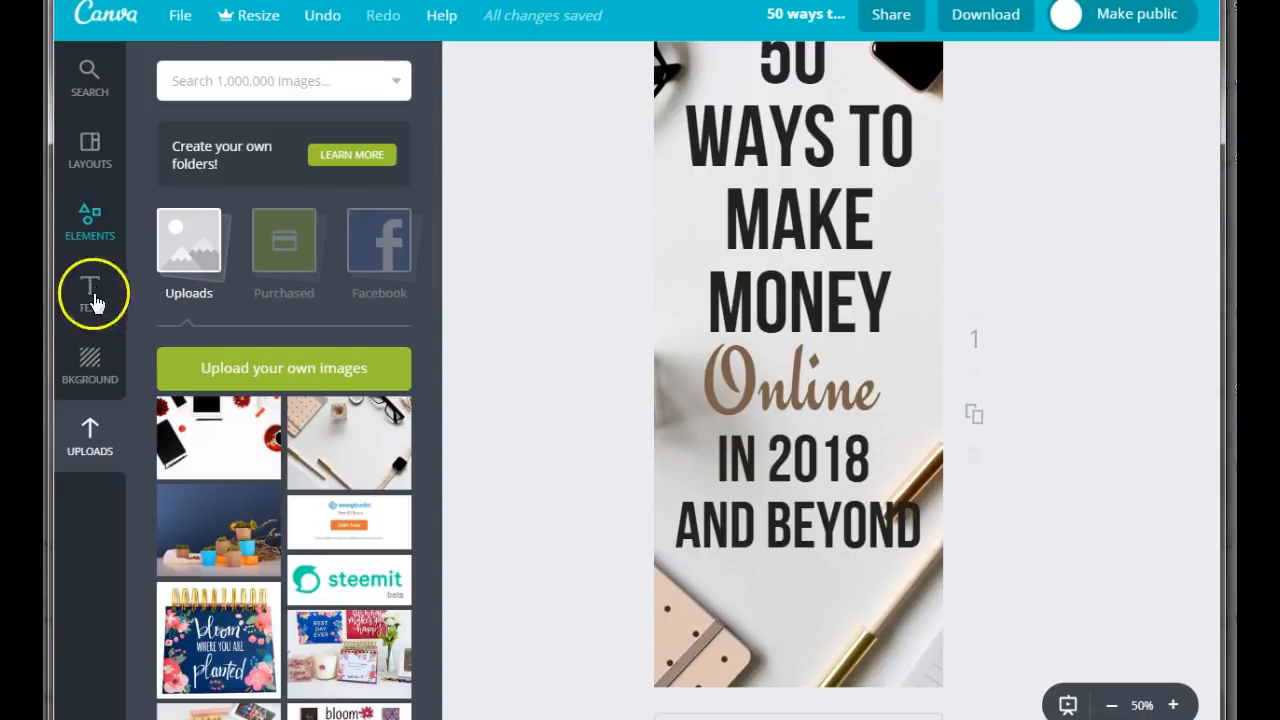
pyautogui.click(91, 210)
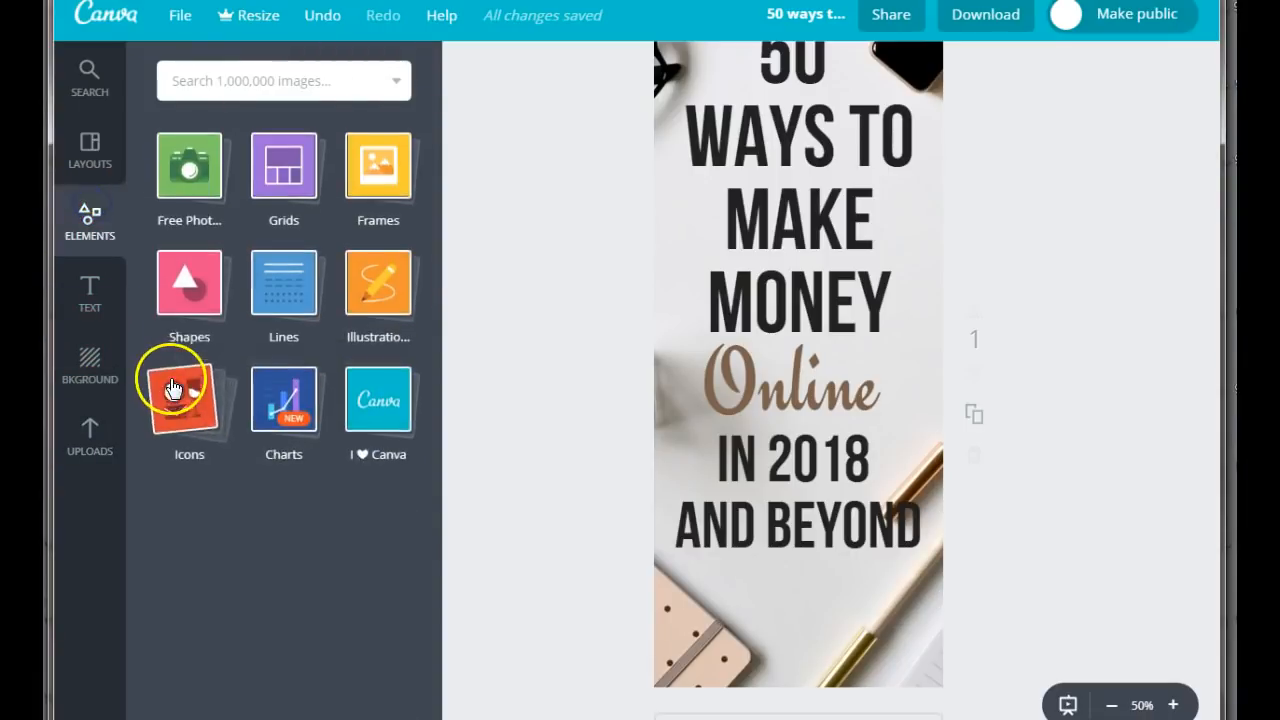
pyautogui.click(186, 306)
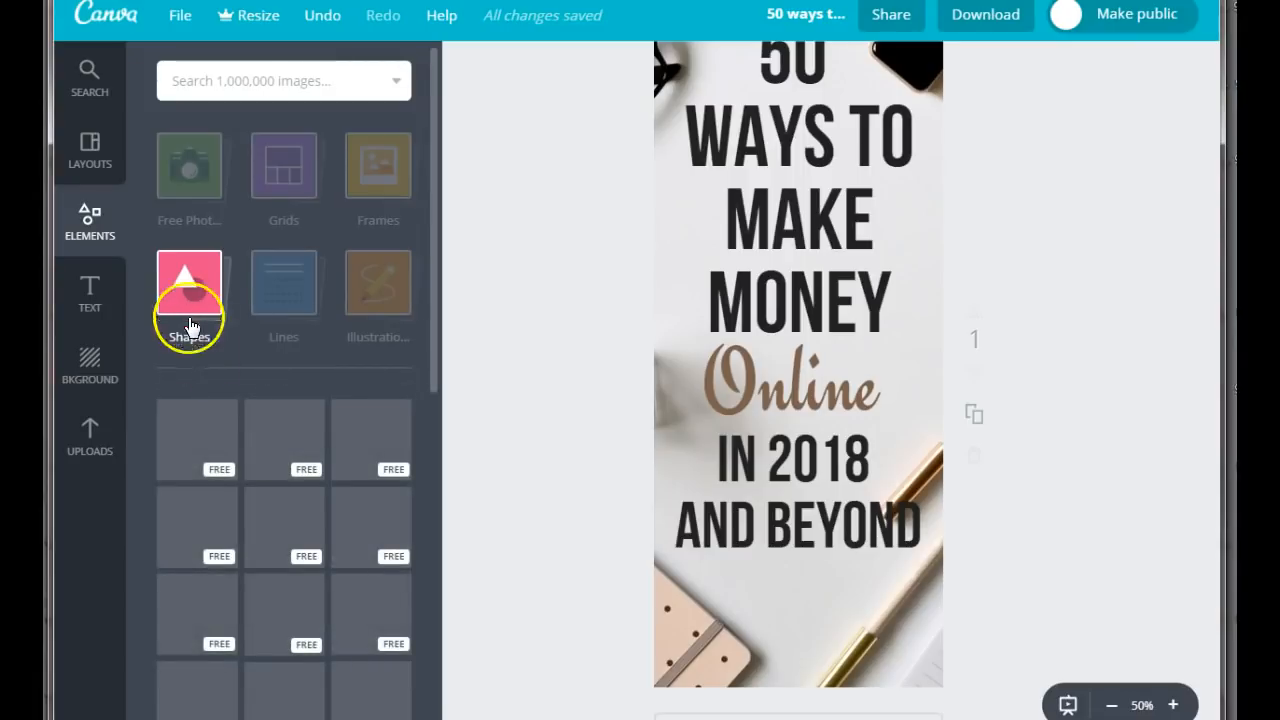
pyautogui.click(181, 452)
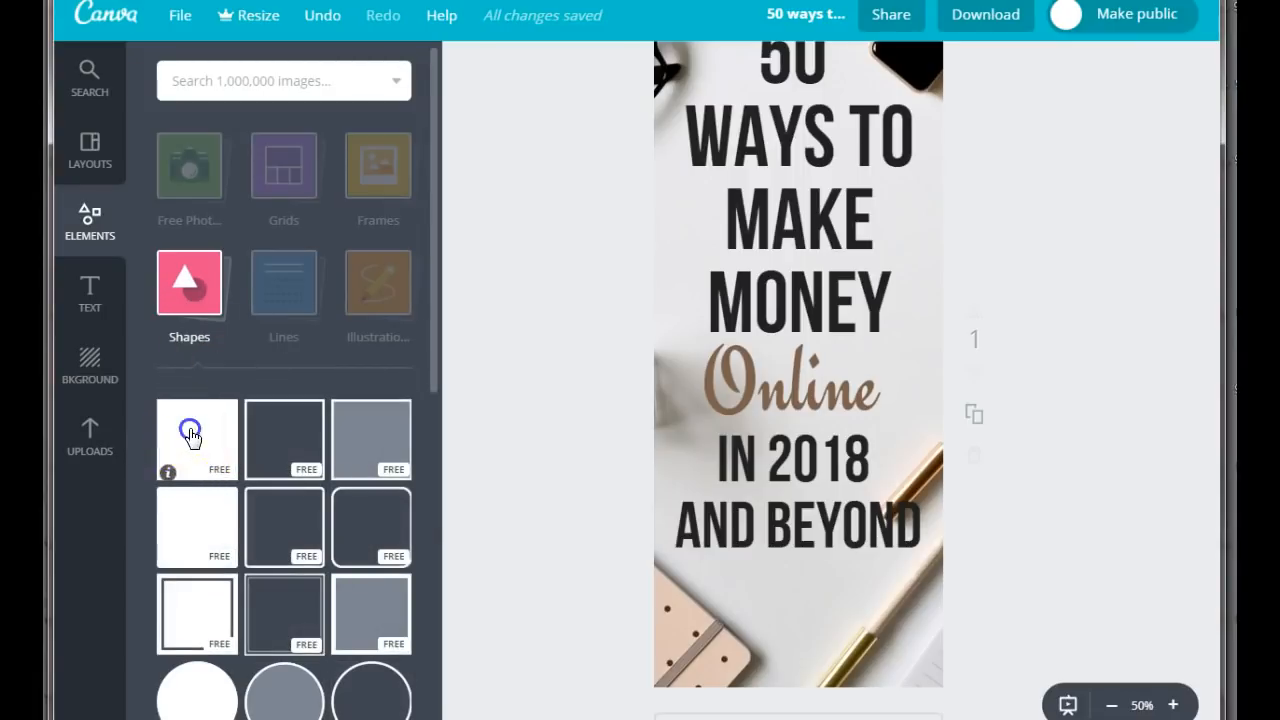
pyautogui.moveTo(798, 478); pyautogui.dragTo(794, 217)
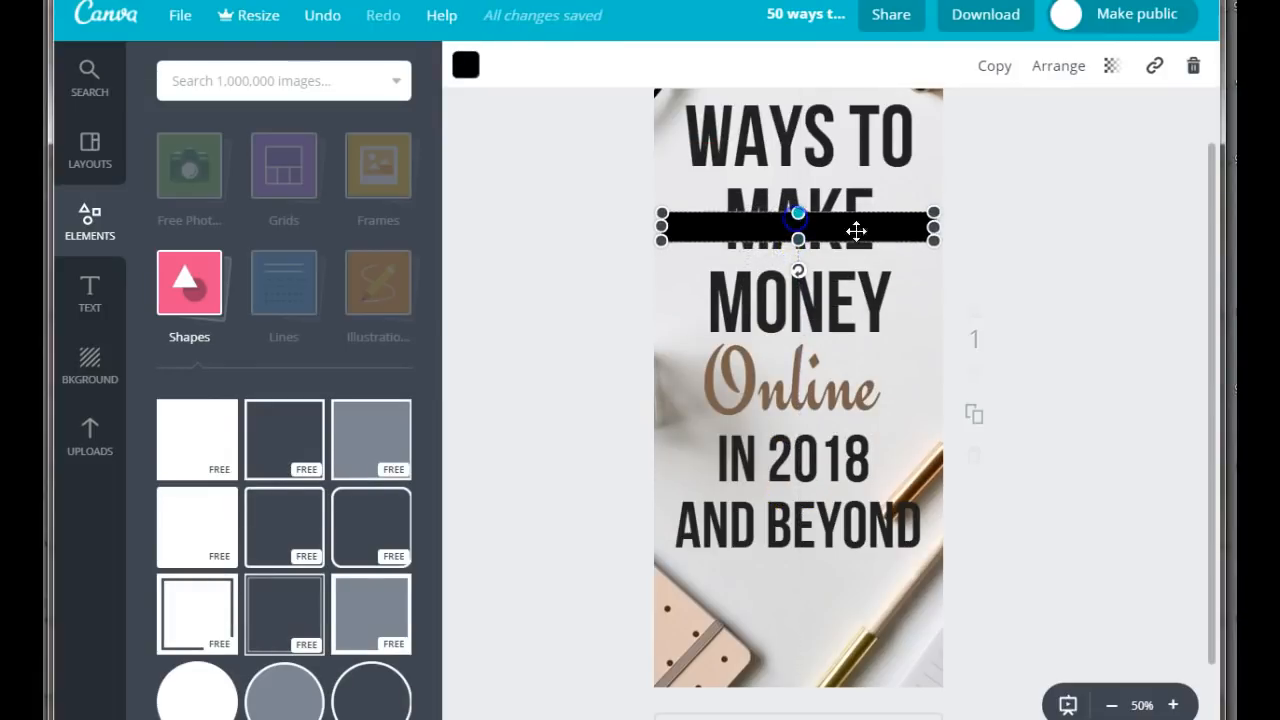
# Narrow the black bar from both ends and place it directly beneath "AND BEYOND".
pyautogui.moveTo(915, 229); pyautogui.dragTo(894, 229)
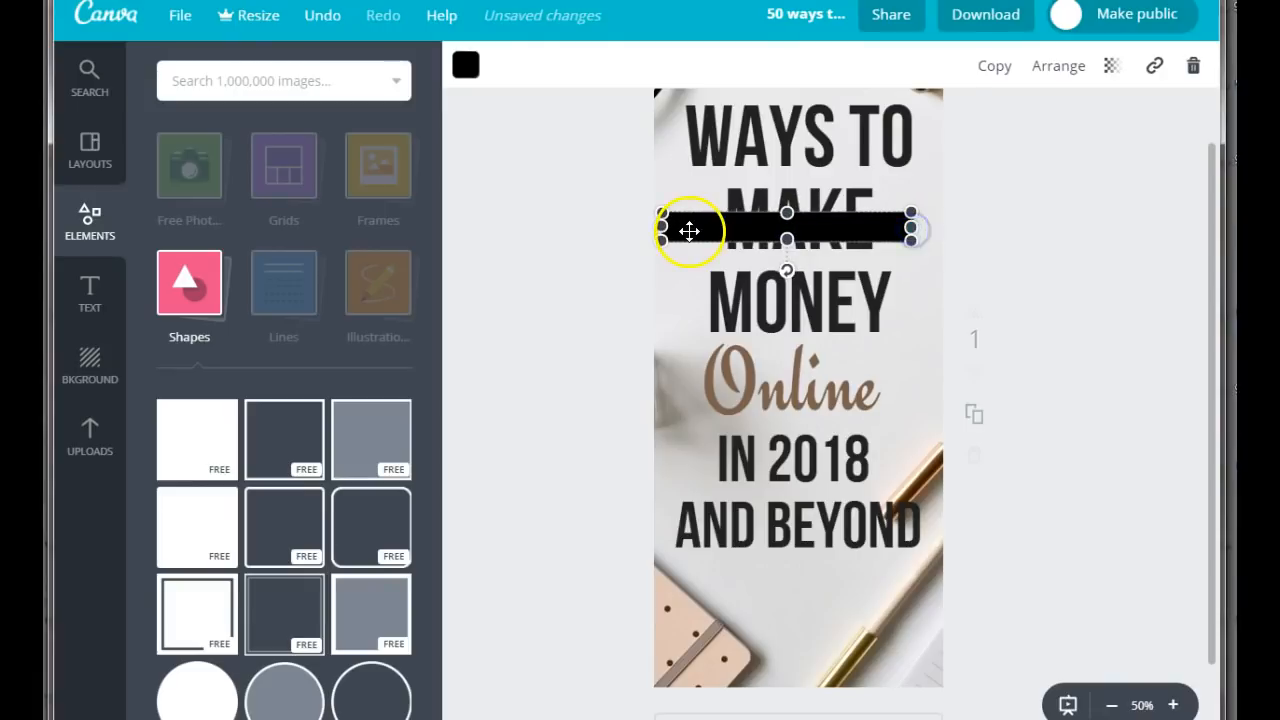
pyautogui.moveTo(663, 229); pyautogui.dragTo(682, 230)
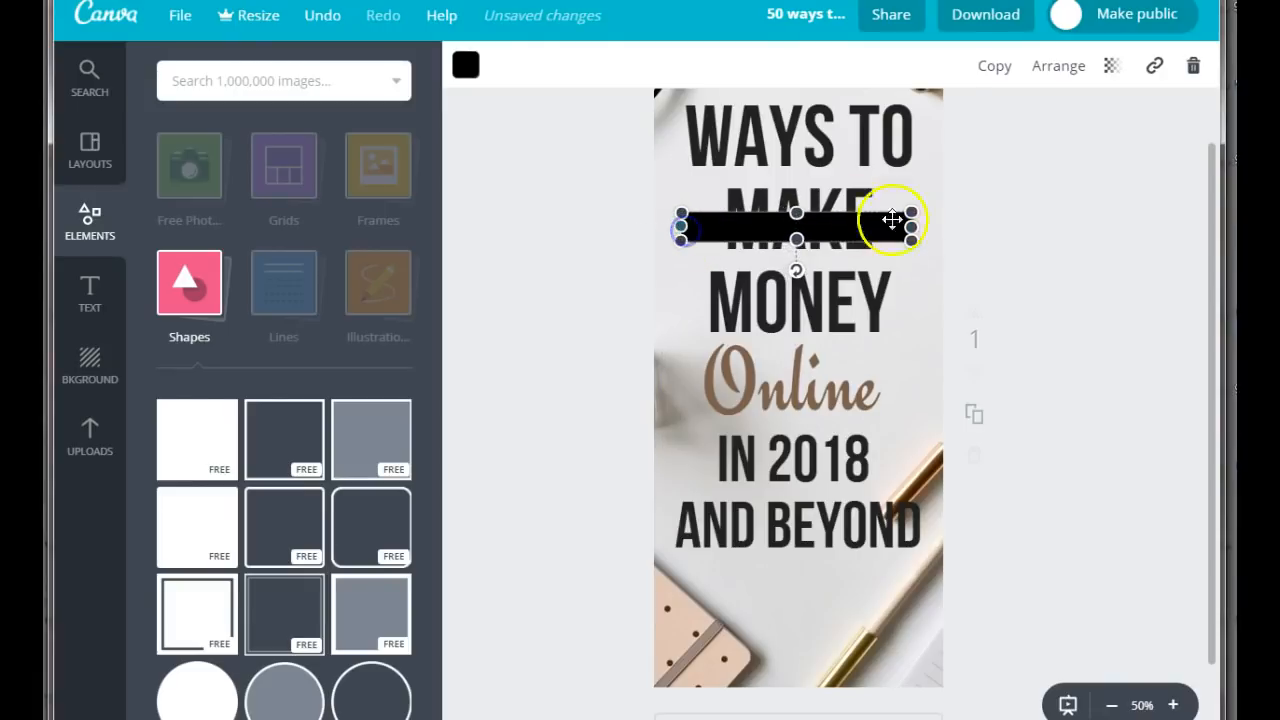
pyautogui.moveTo(830, 224); pyautogui.dragTo(829, 587)
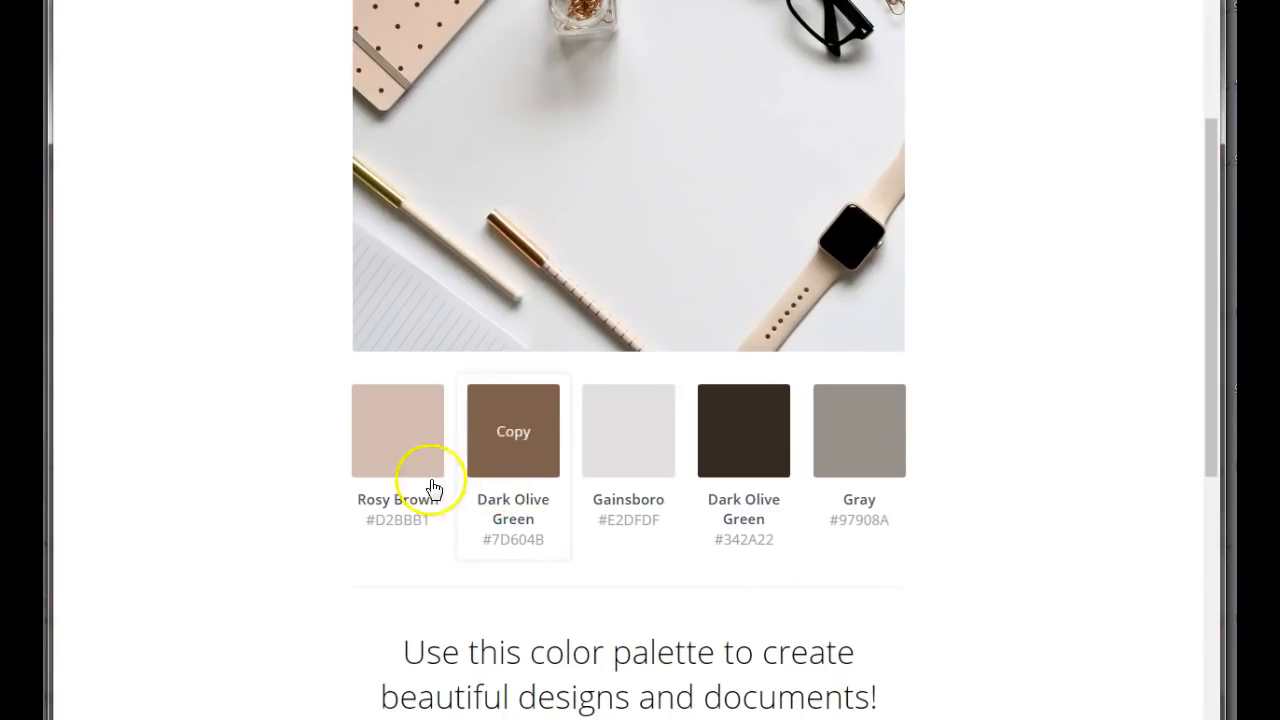
# Copy the Rosy Brown color code D2BBB1 from the photo's color palette page and apply it to the bar in the Canva design.
pyautogui.click(398, 437)
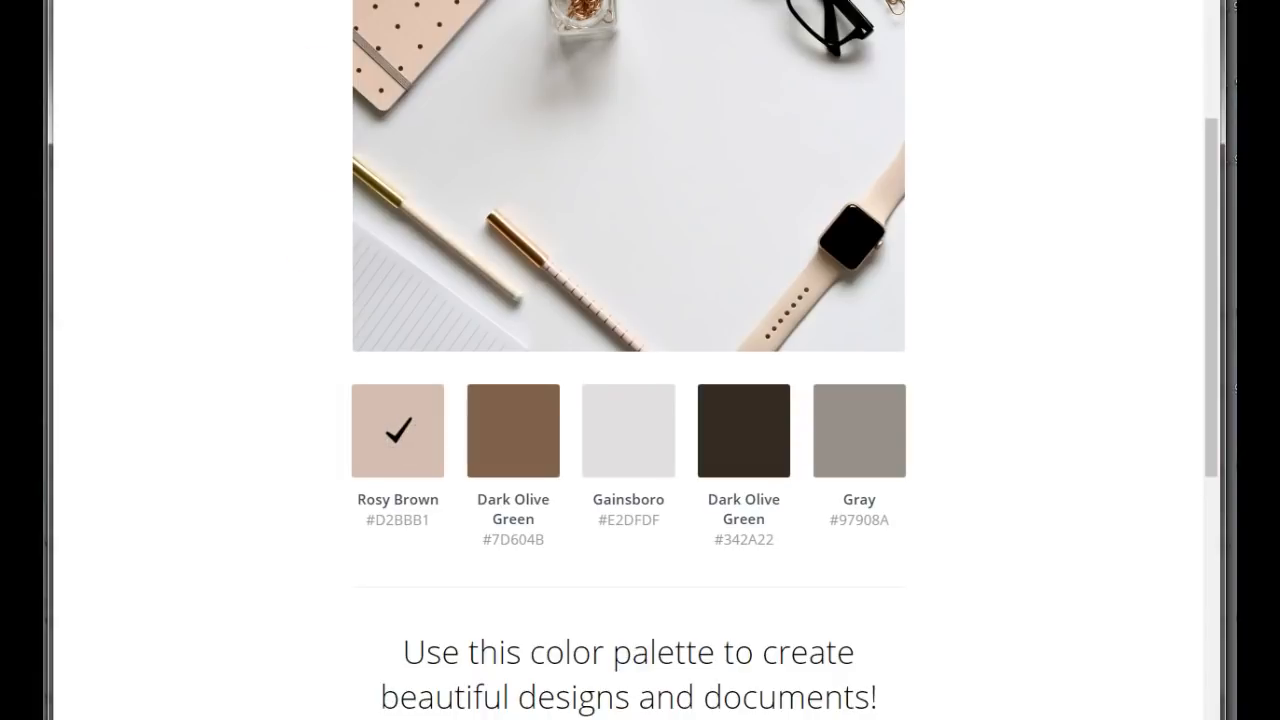
pyautogui.hotkey('ctrl', 'Tab')
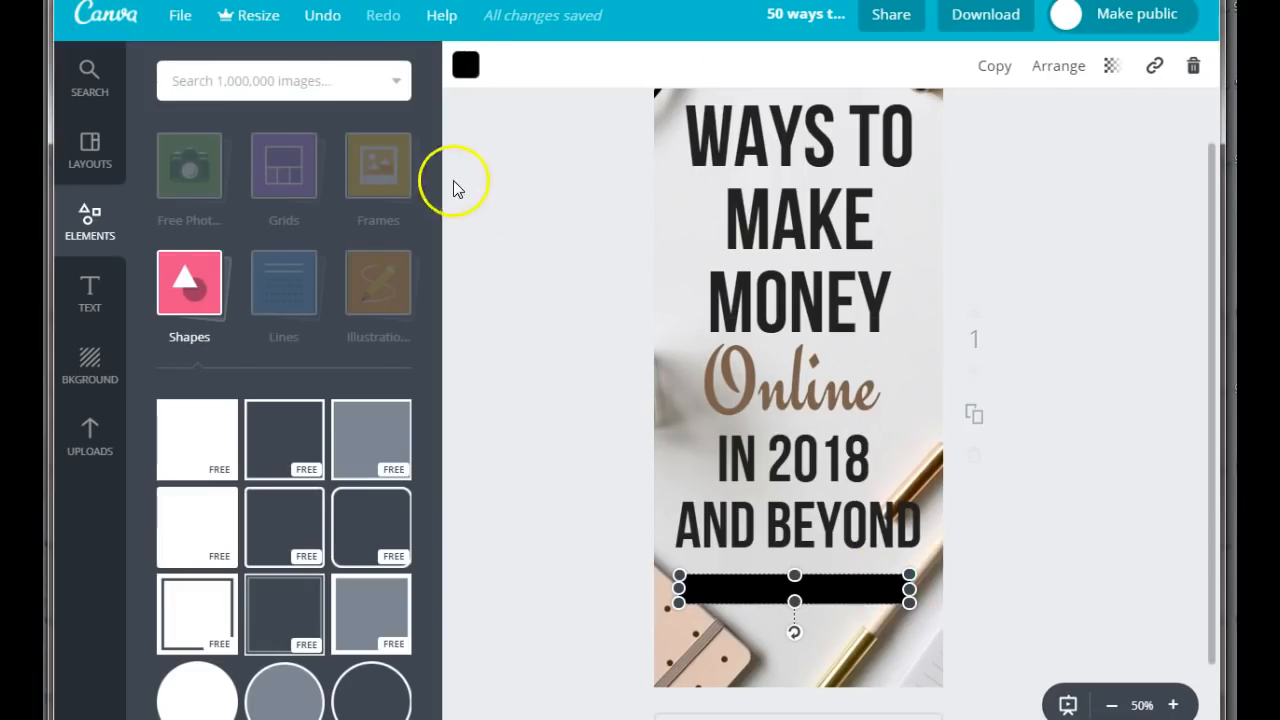
pyautogui.click(465, 65)
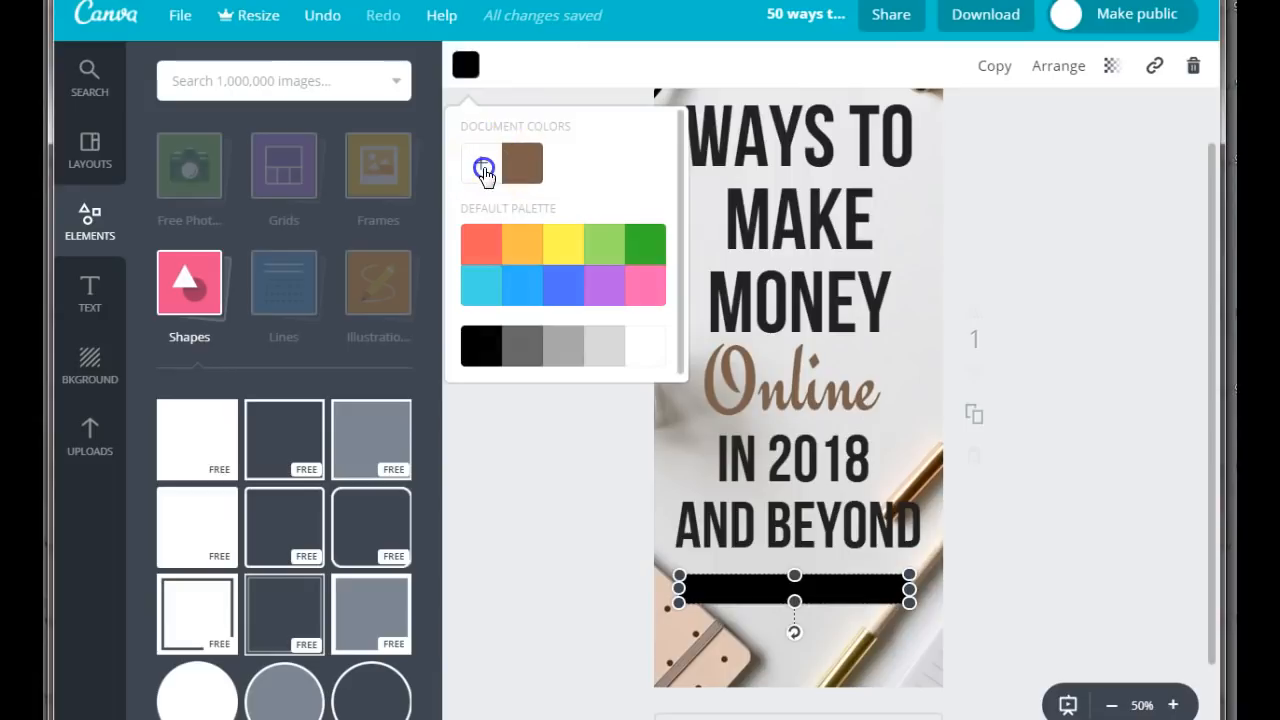
pyautogui.click(481, 163)
pyautogui.moveTo(666, 440); pyautogui.dragTo(591, 440)
pyautogui.rightClick(636, 440)
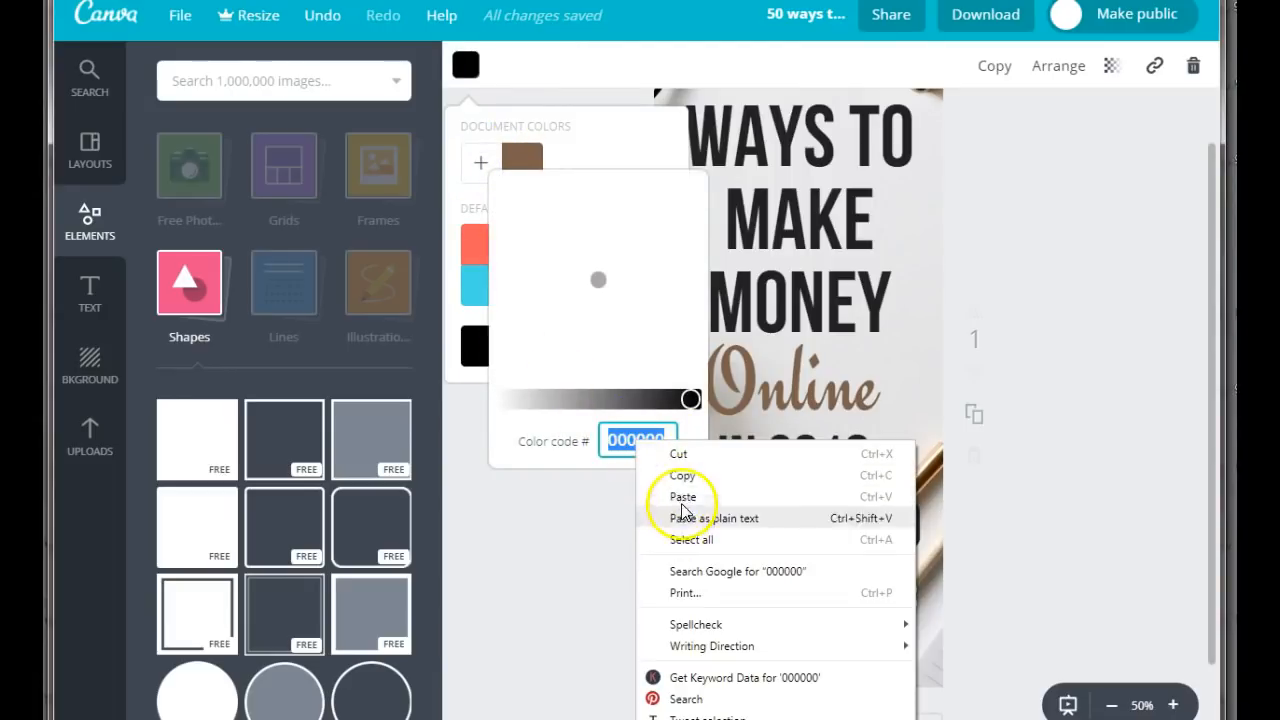
pyautogui.click(682, 494)
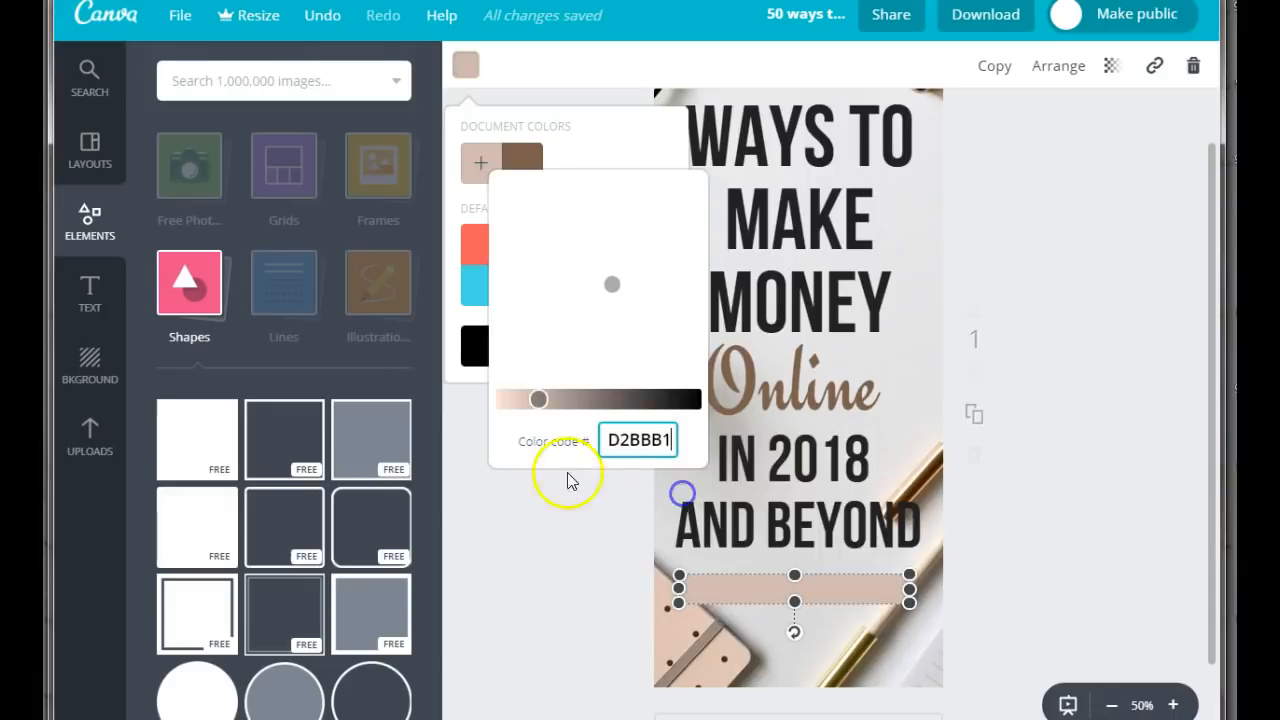
pyautogui.click(1123, 511)
pyautogui.click(1064, 578)
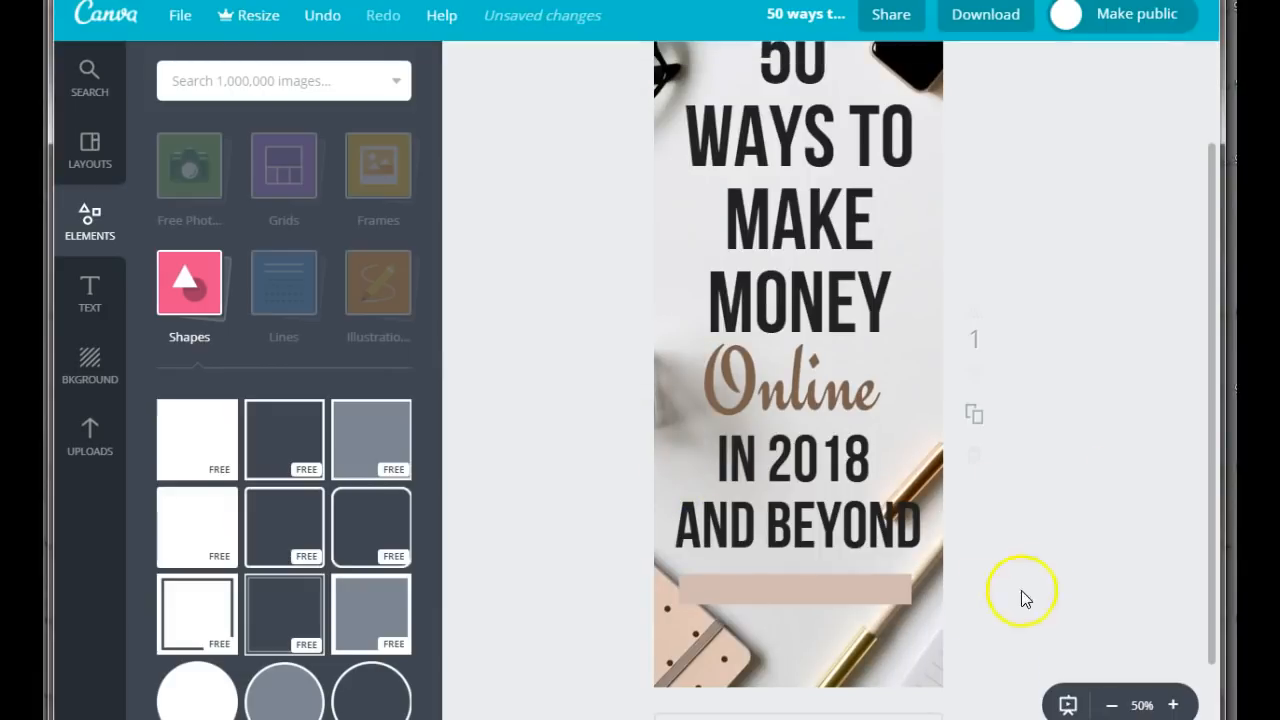
# Add a subheading to the design with the text "startamommyblog".
pyautogui.click(94, 287)
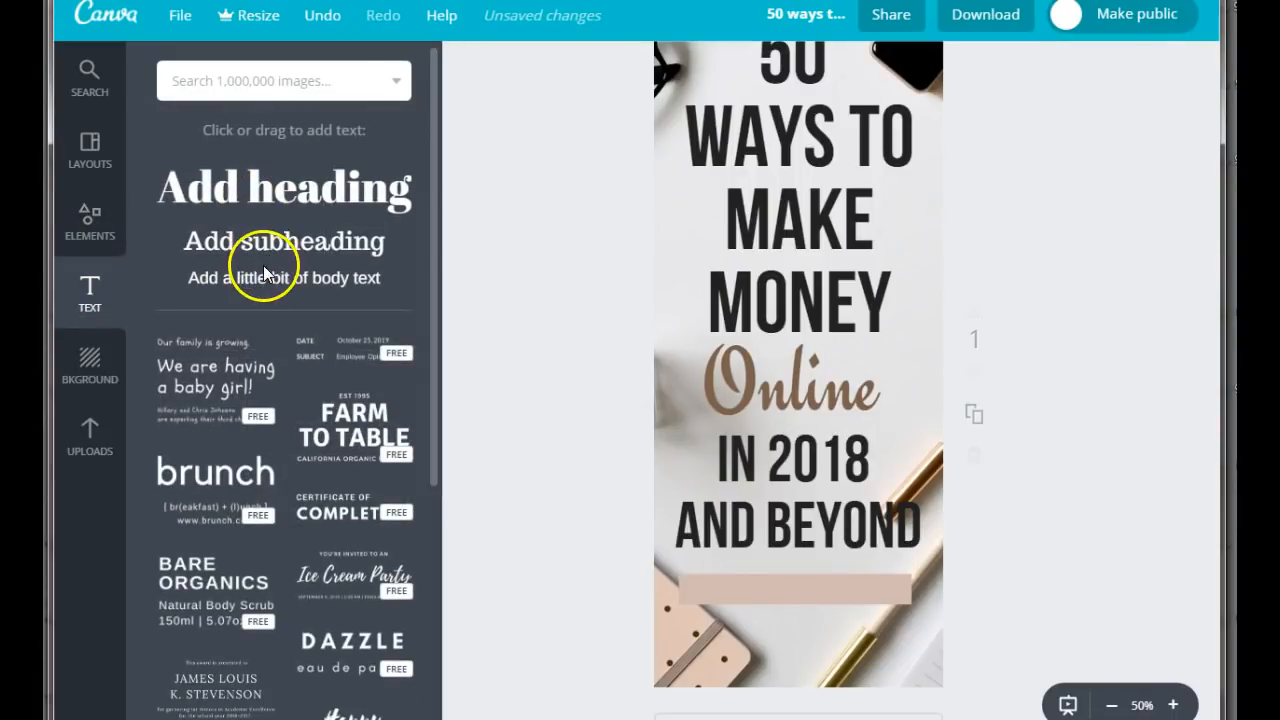
pyautogui.click(265, 245)
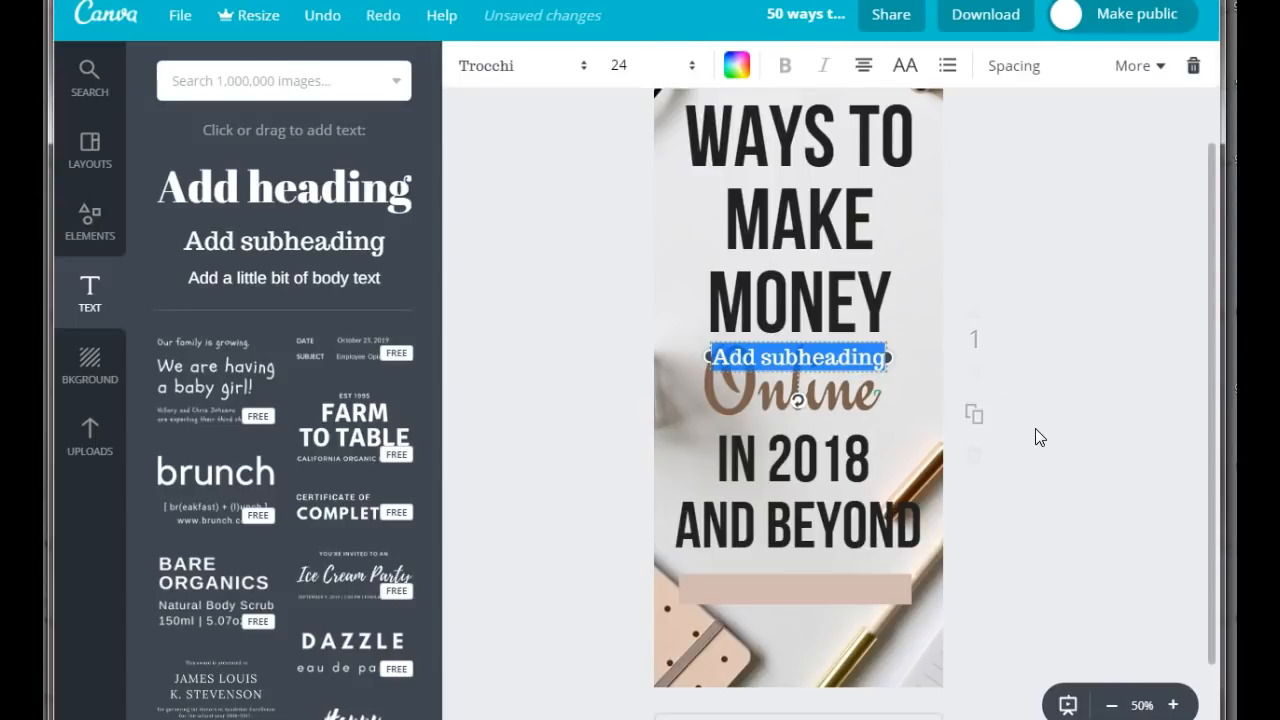
pyautogui.write('sta')
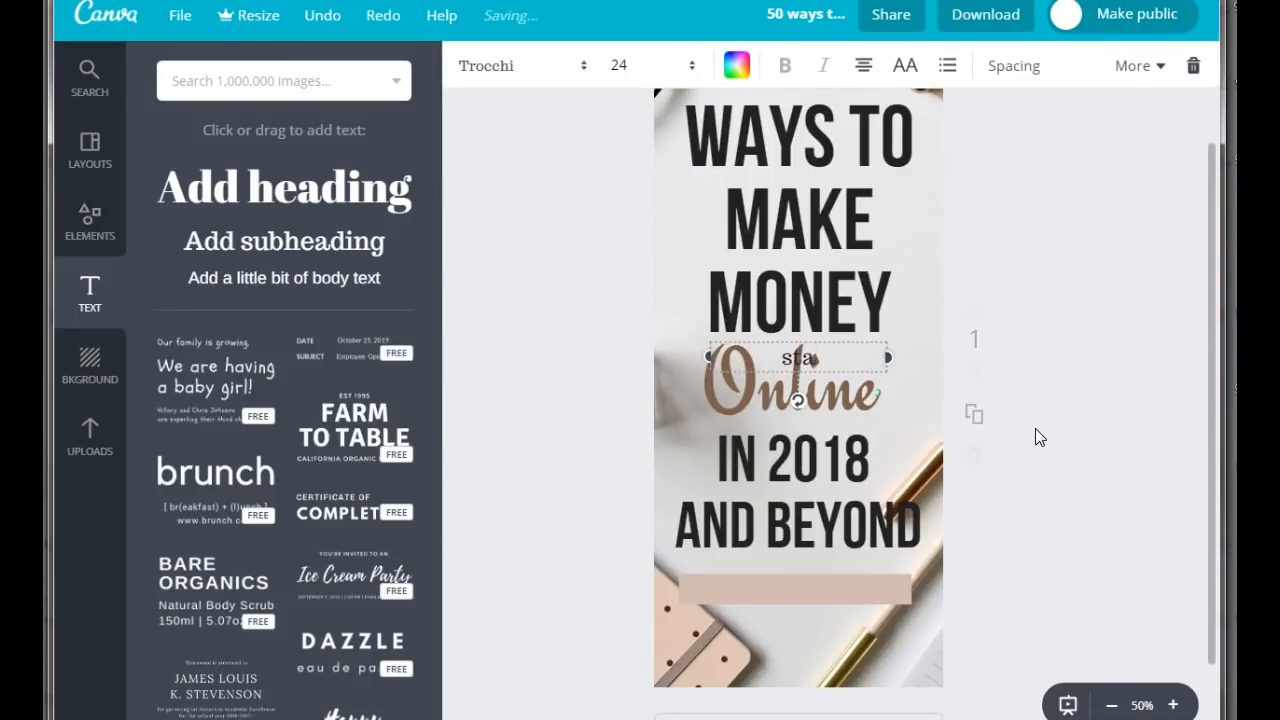
pyautogui.write('rtamo')
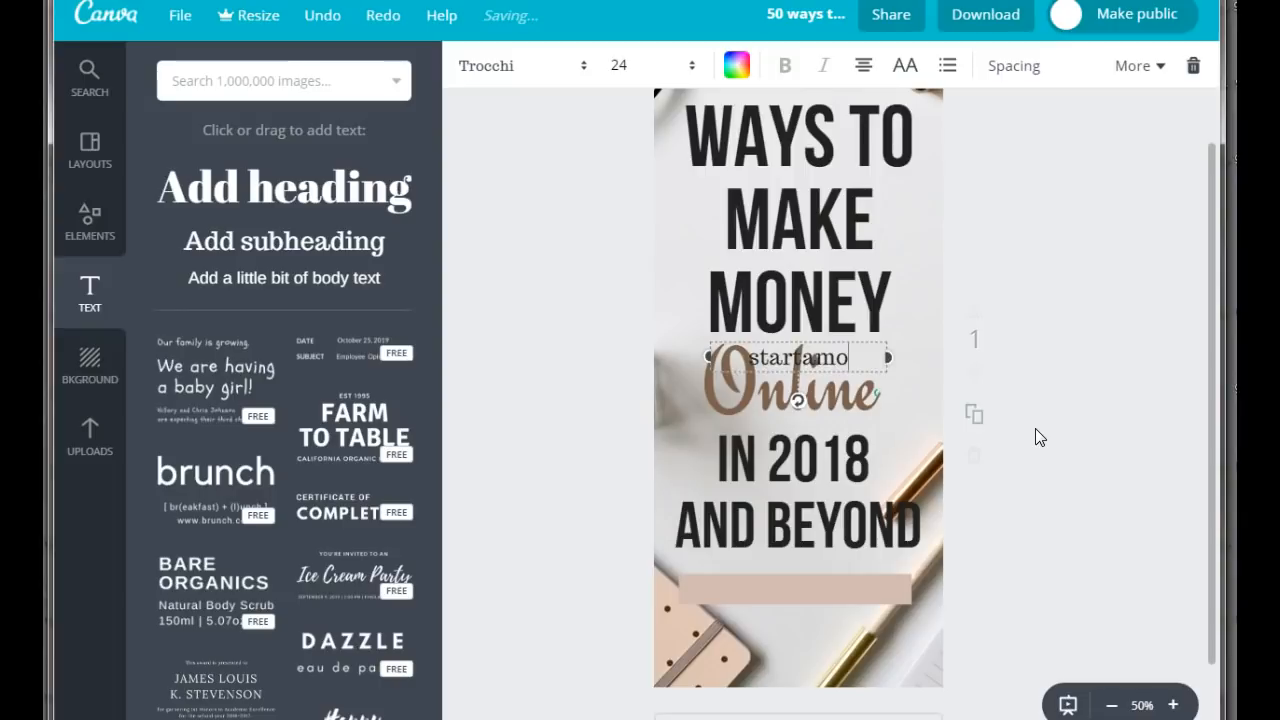
pyautogui.write('mmyblog')
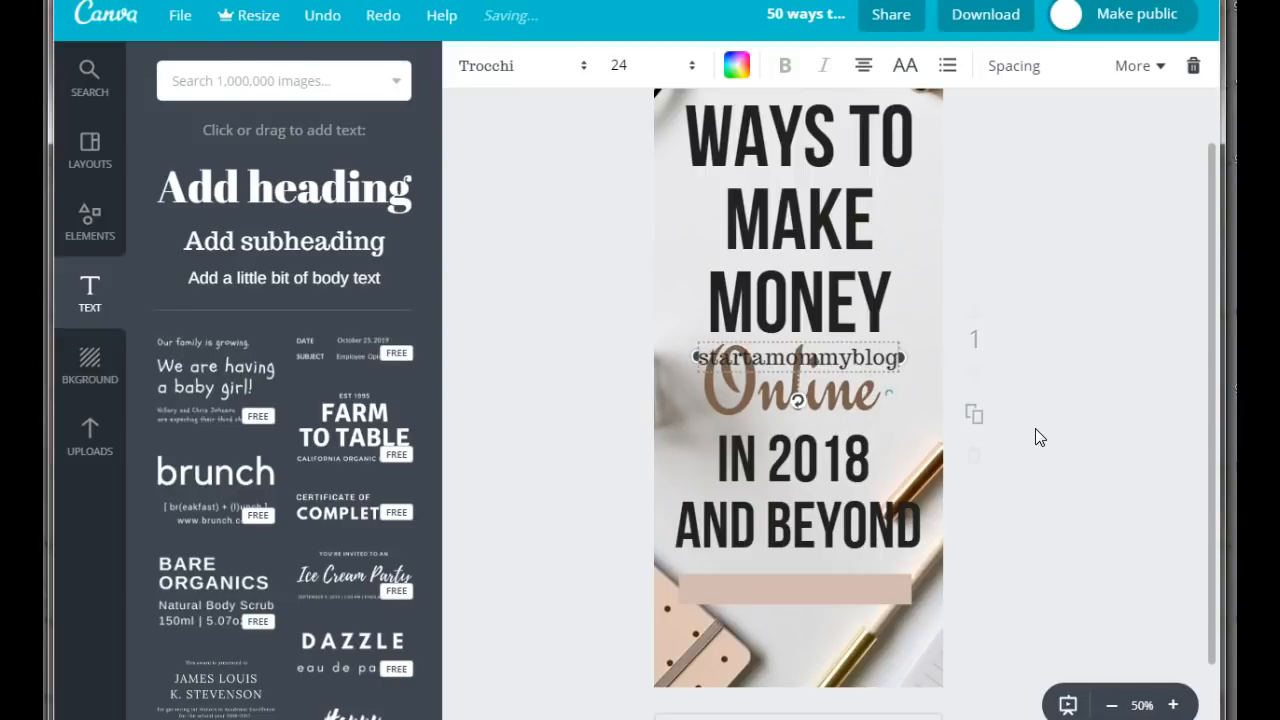
# Format the "startamommyblog" subheading in bold Bebas Neue and center it on the rosy brown bar.
pyautogui.click(486, 68)
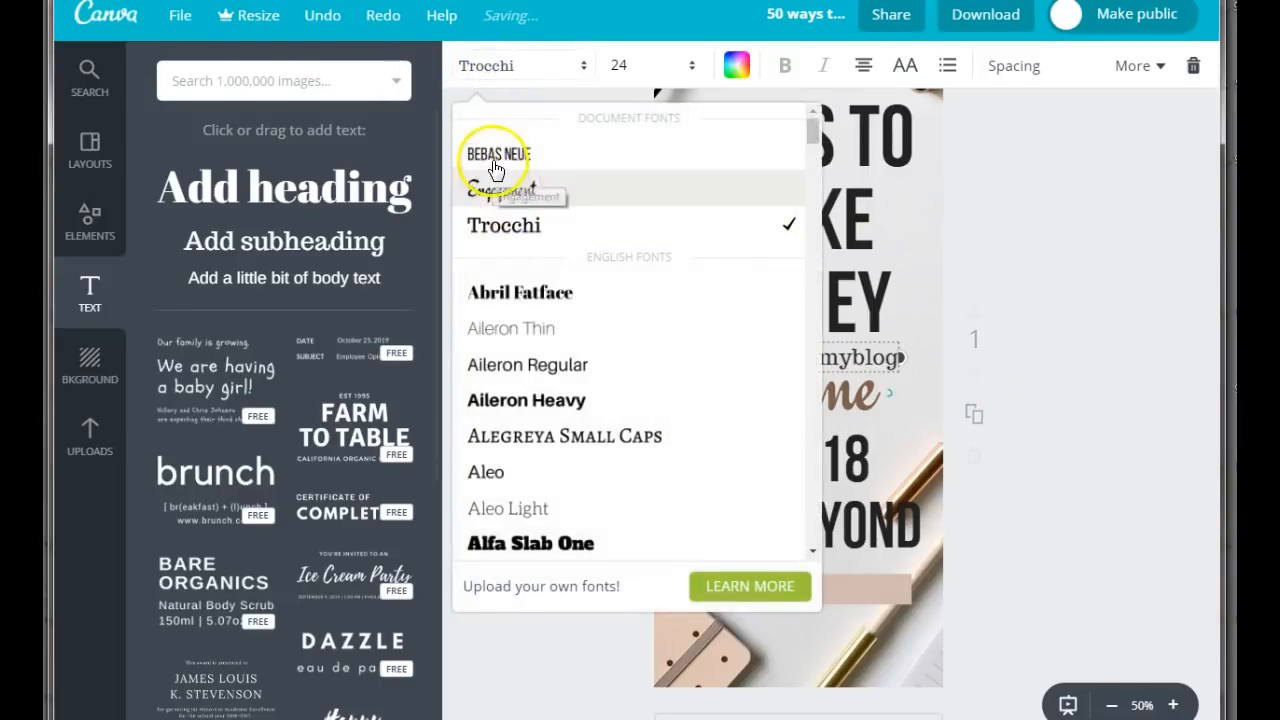
pyautogui.click(491, 156)
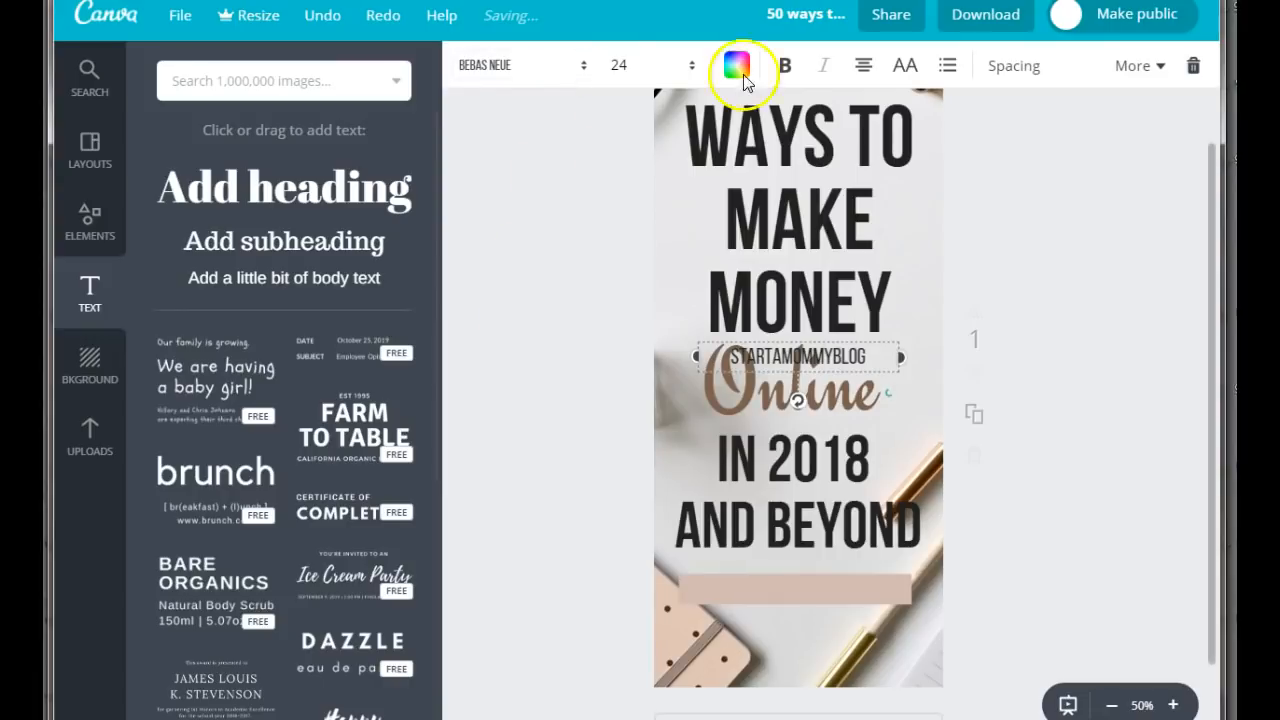
pyautogui.click(782, 68)
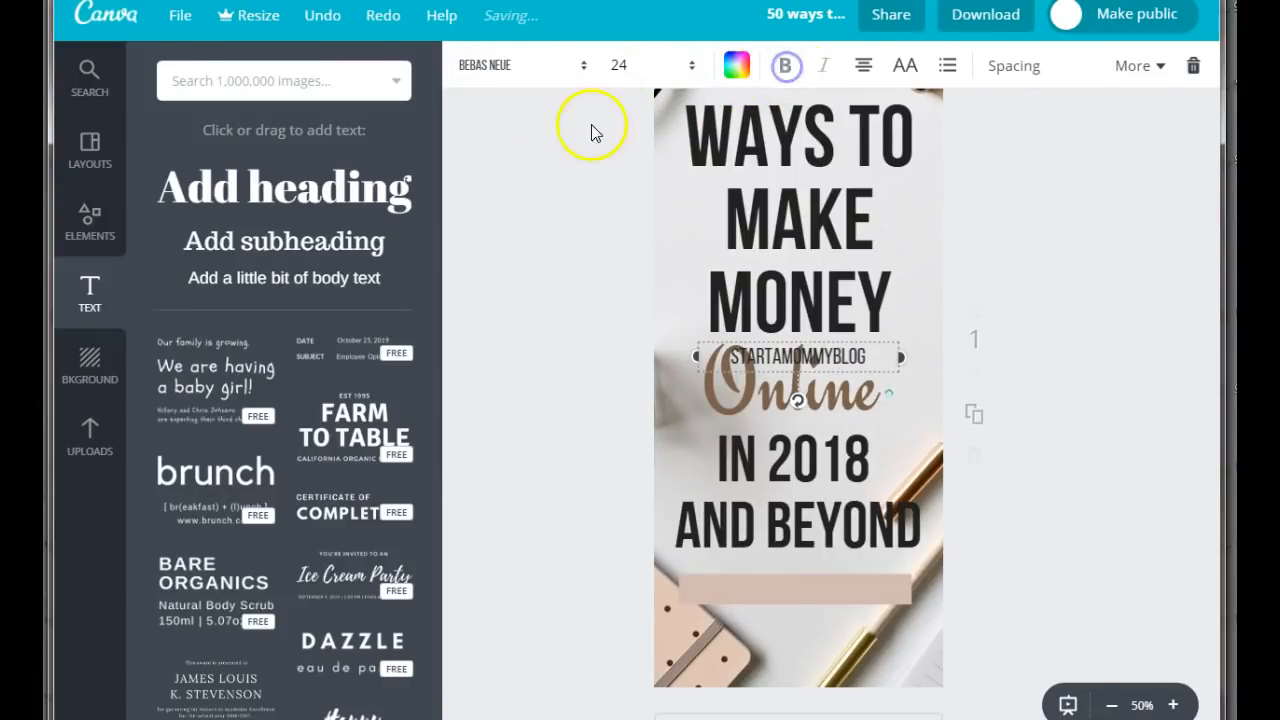
pyautogui.moveTo(814, 371); pyautogui.dragTo(825, 590)
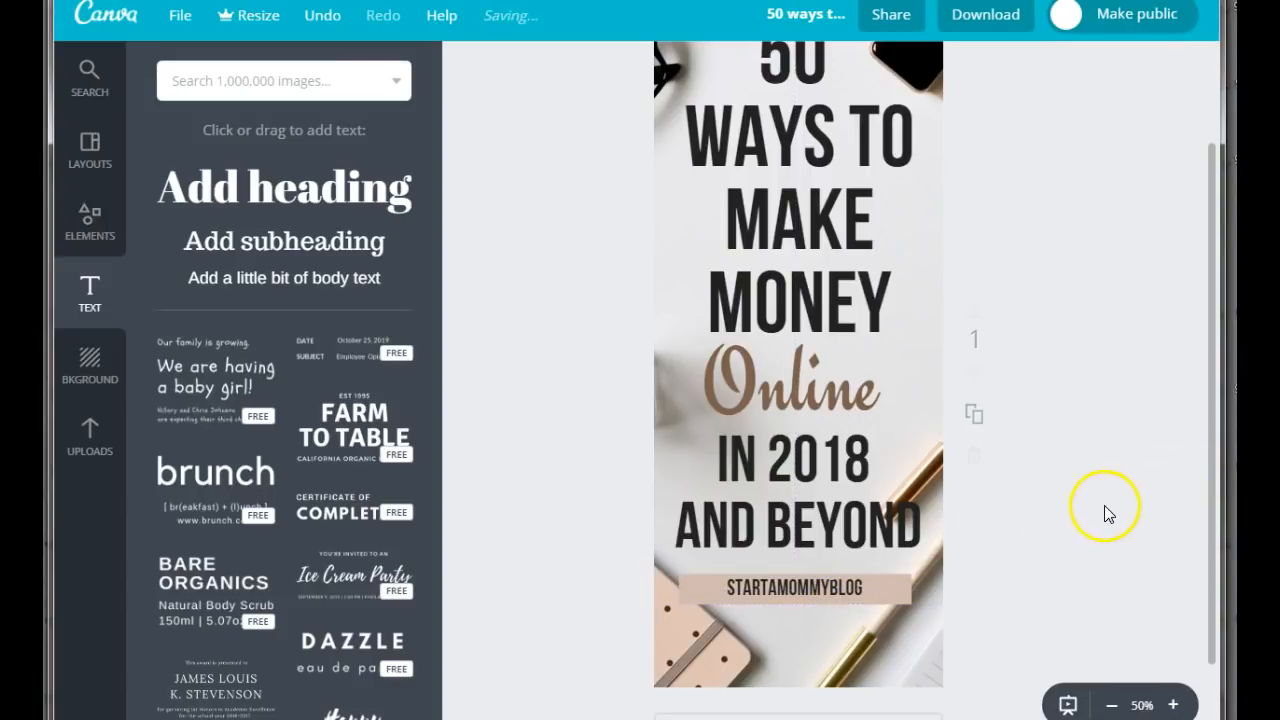
# Retitle the design "50 ways to make money in 2018" and download it as a PNG.
pyautogui.scroll(3, 1077, 535)
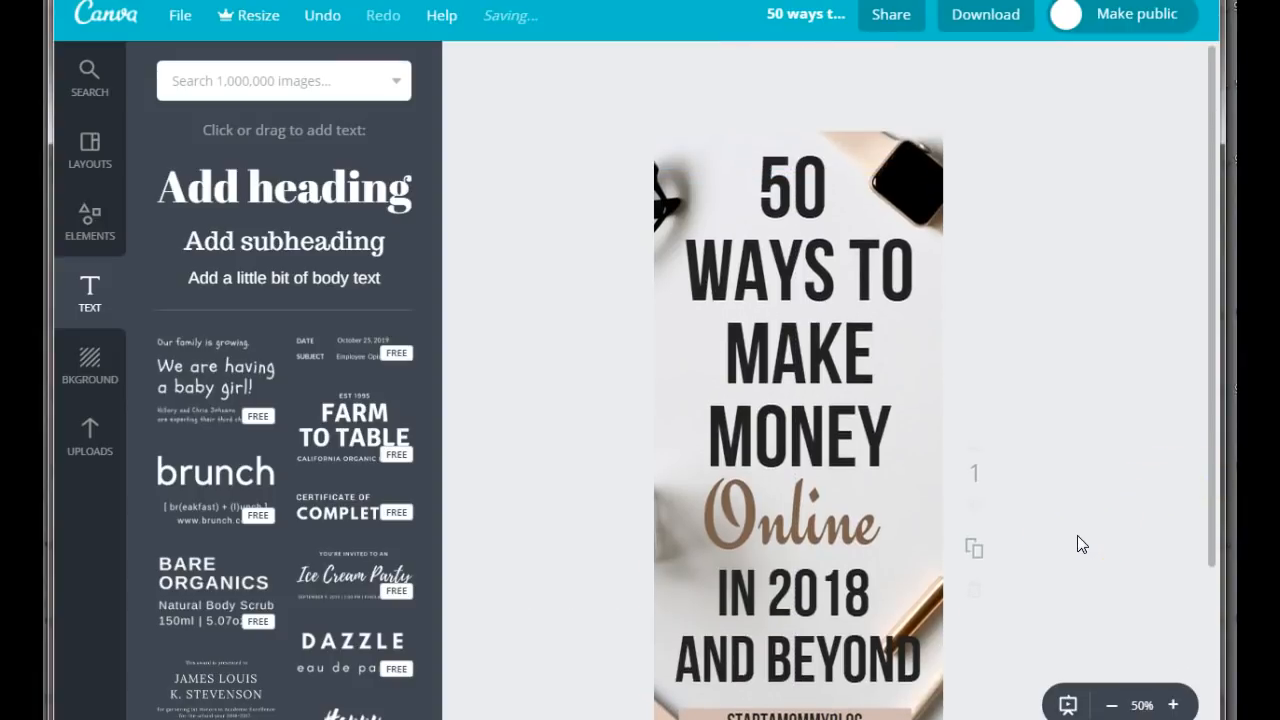
pyautogui.scroll(-5, 1091, 495)
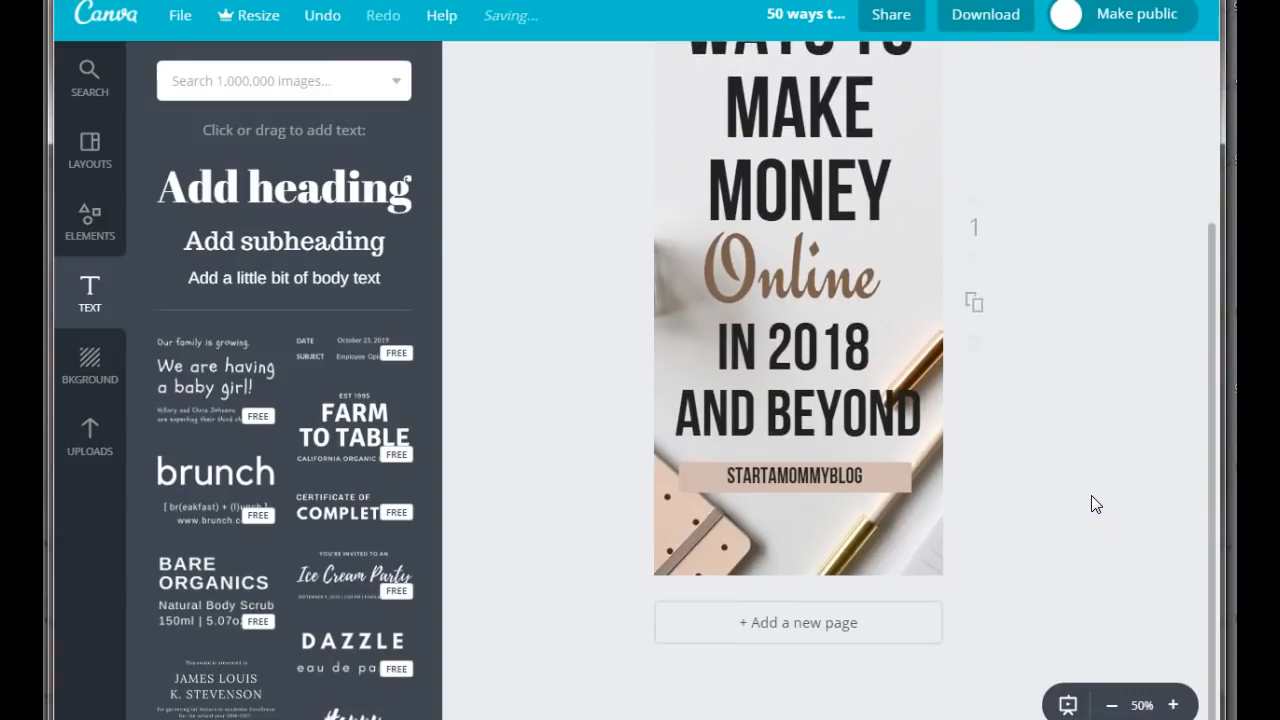
pyautogui.scroll(5, 1091, 495)
pyautogui.click(796, 14)
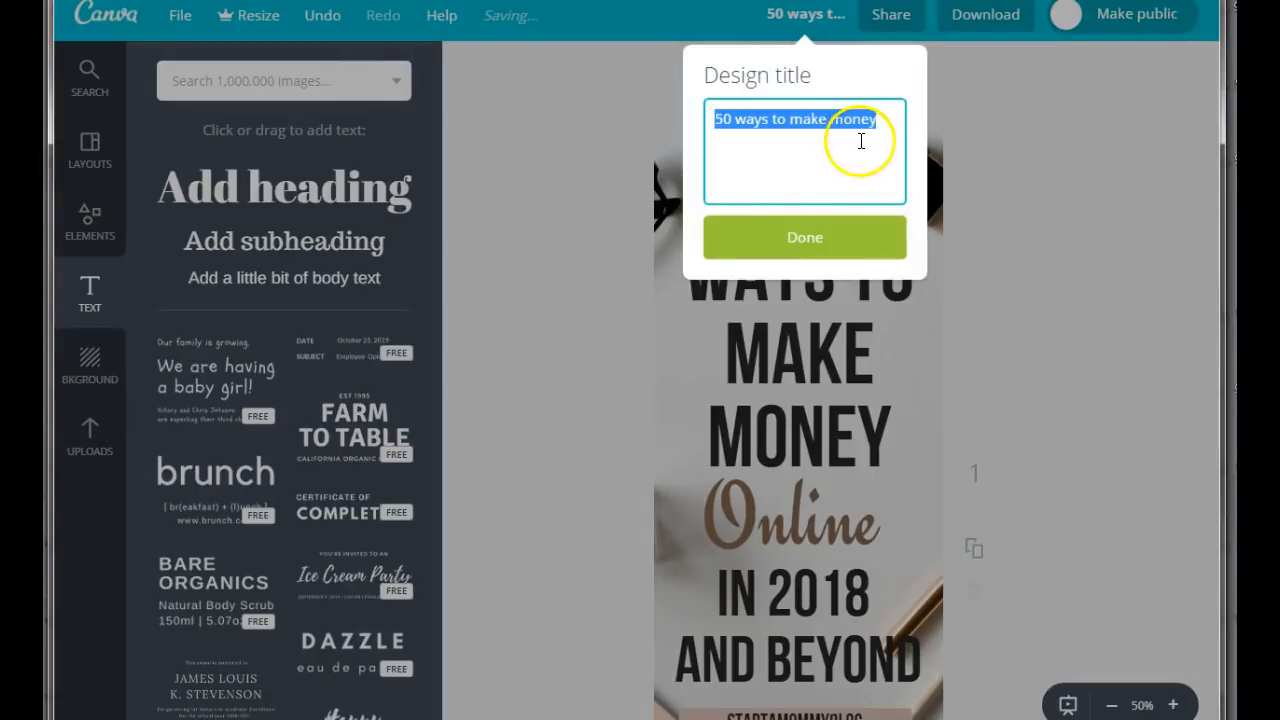
pyautogui.click(884, 124)
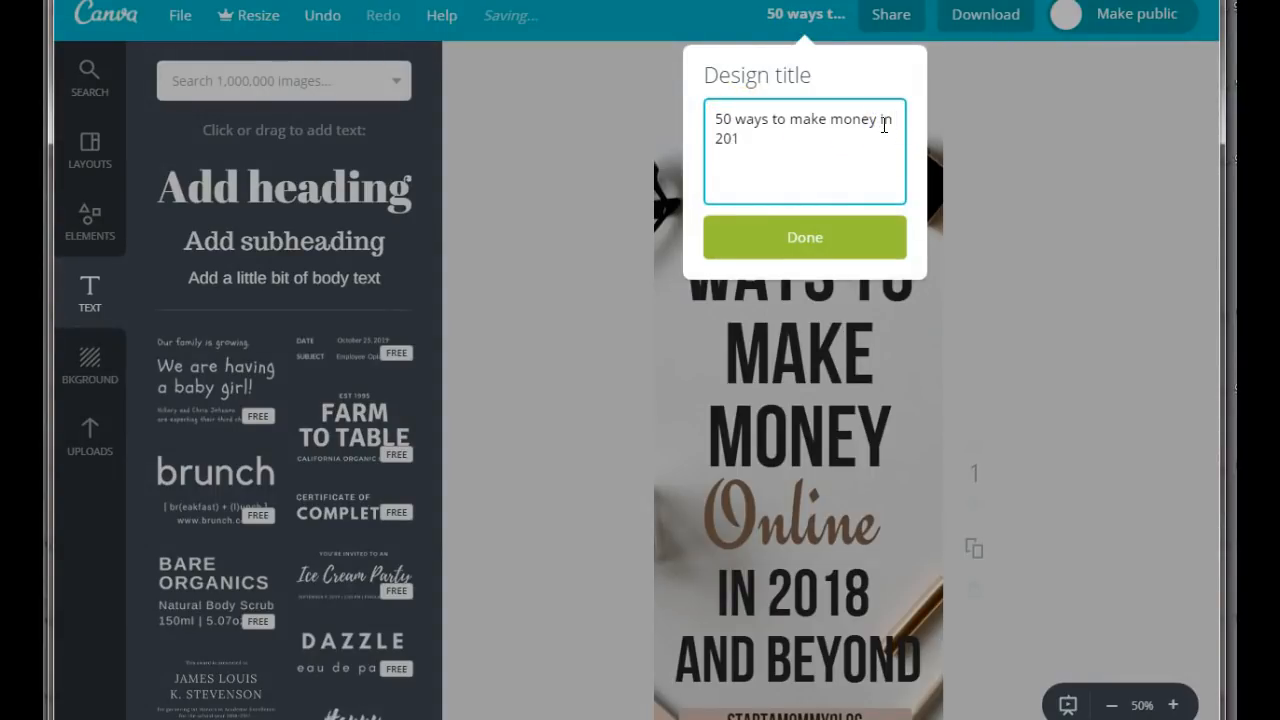
pyautogui.click(802, 236)
pyautogui.click(990, 18)
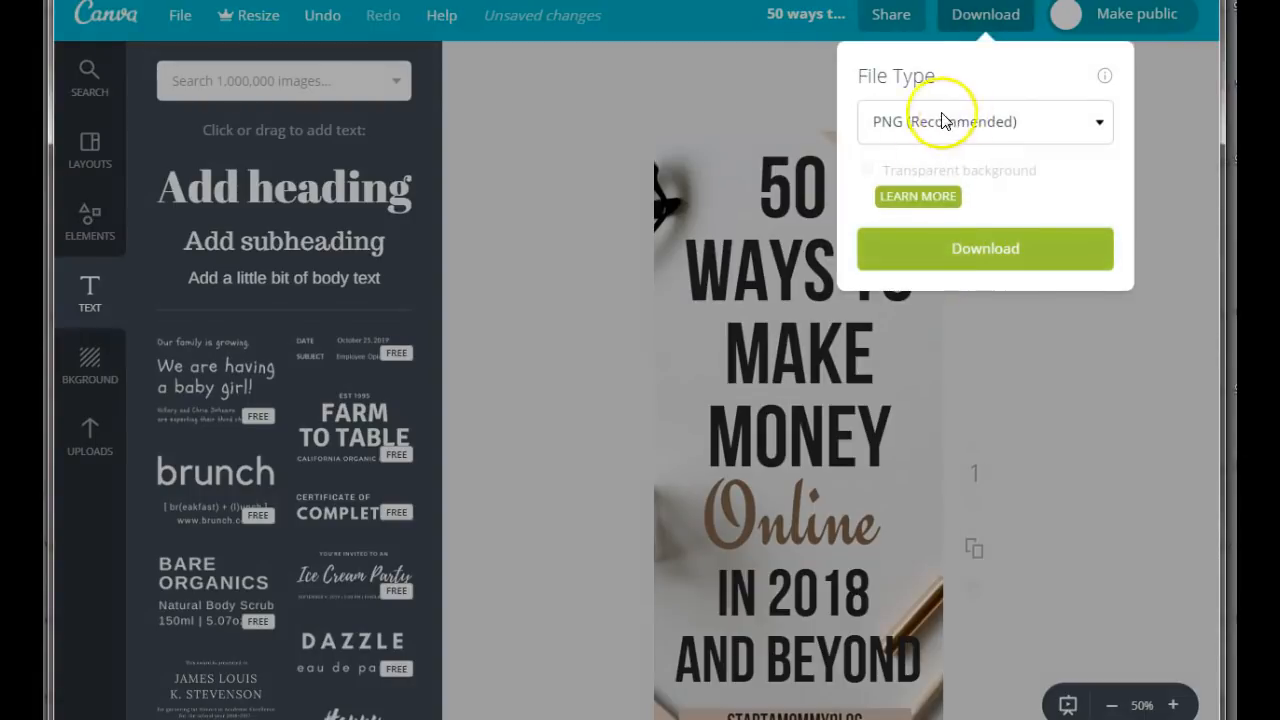
pyautogui.click(1006, 252)
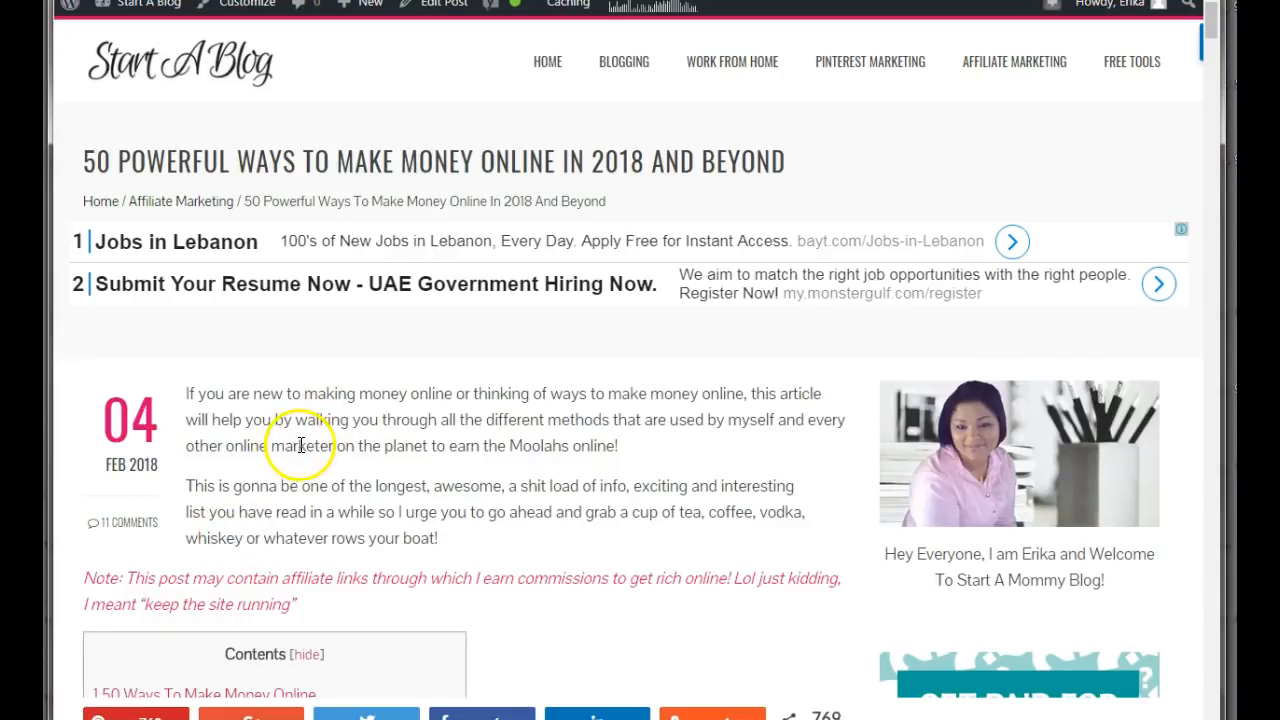
# Switch to the blog post "50 Powerful Ways To Make Money Online In 2018 And Beyond" and copy its web address.
pyautogui.scroll(-2, 300, 468)
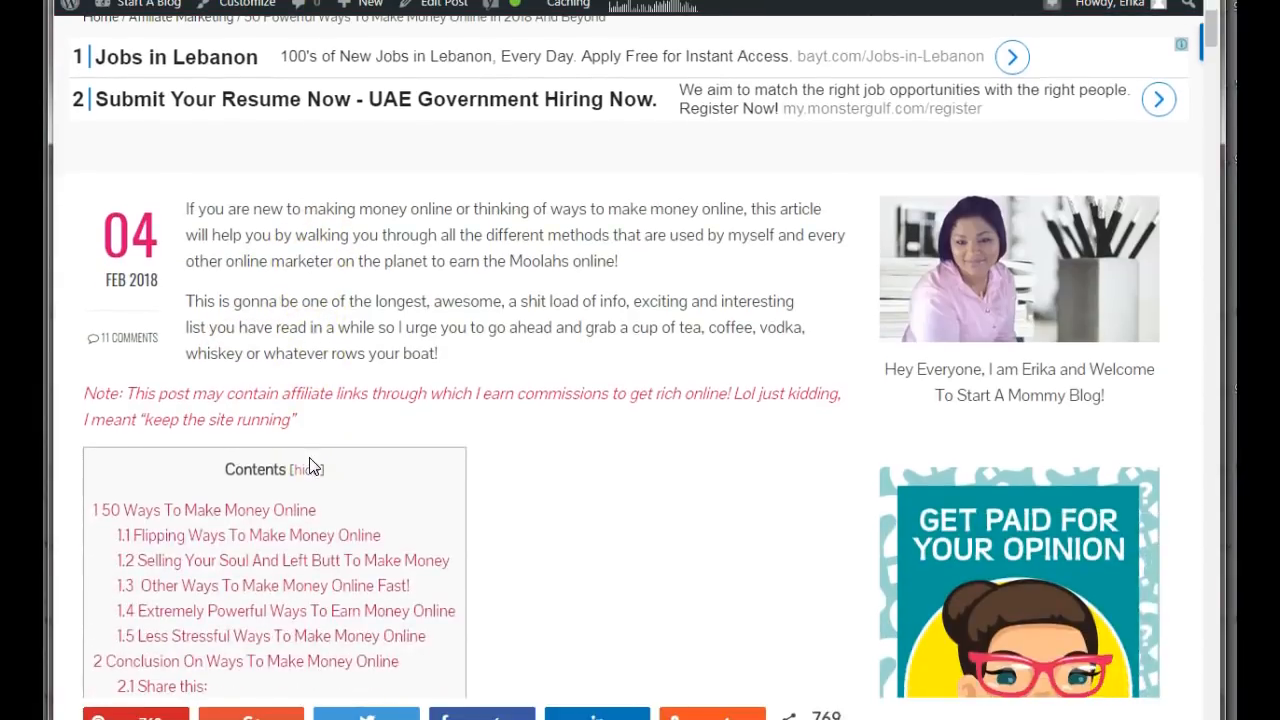
pyautogui.scroll(2, 310, 467)
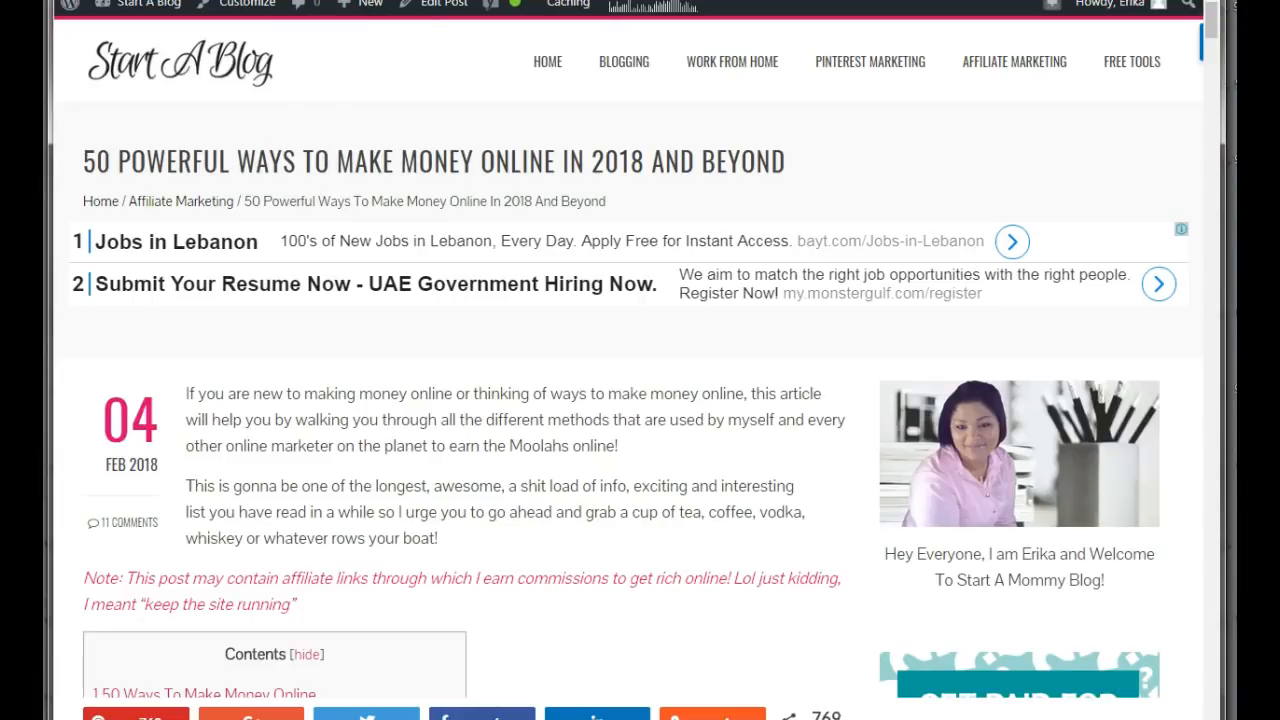
pyautogui.rightClick(230, 0)
pyautogui.click(268, 8)
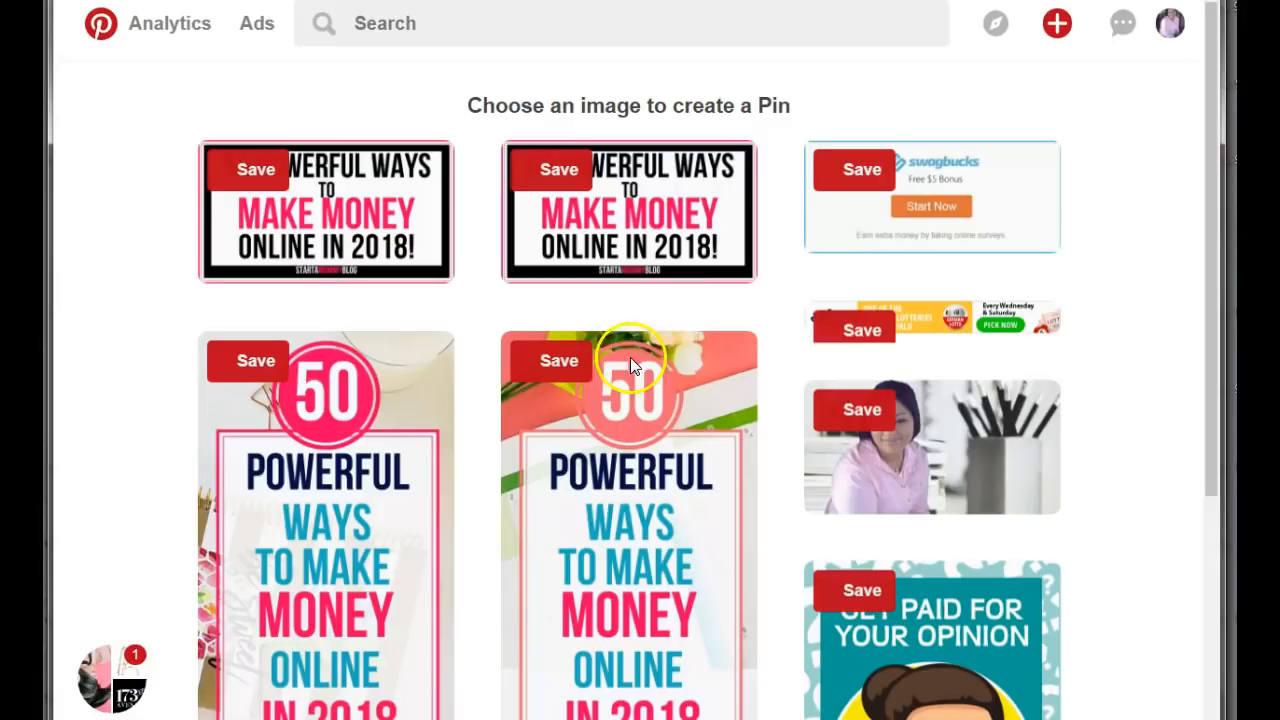
# Start a new pin in Pinterest by uploading "50 ways to make money in 2018.png" from the Downloads folder.
pyautogui.click(1057, 25)
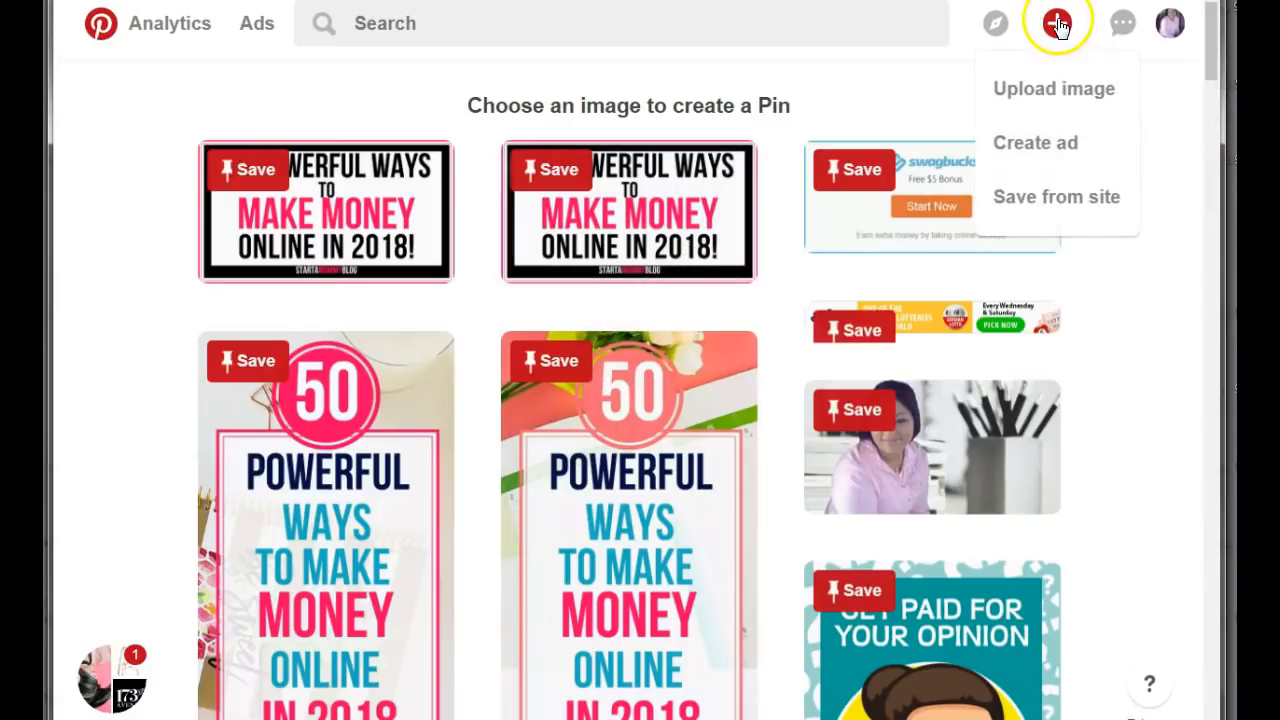
pyautogui.click(1040, 95)
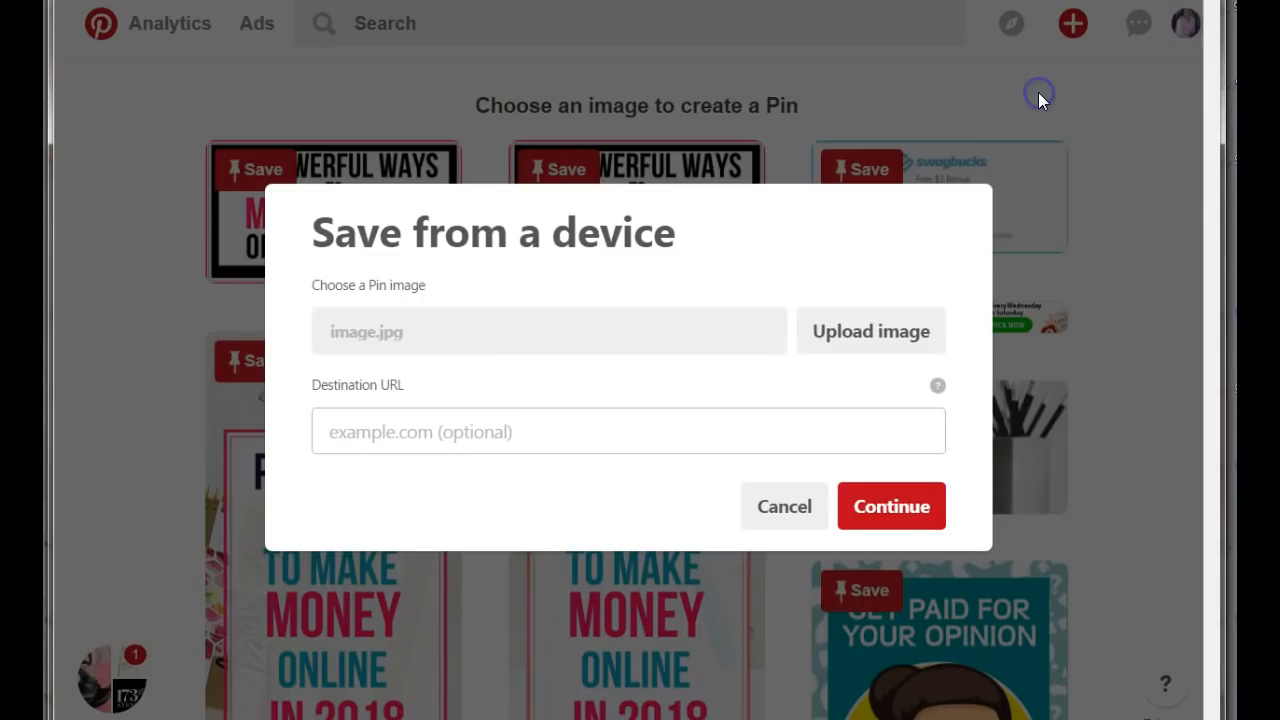
pyautogui.click(891, 341)
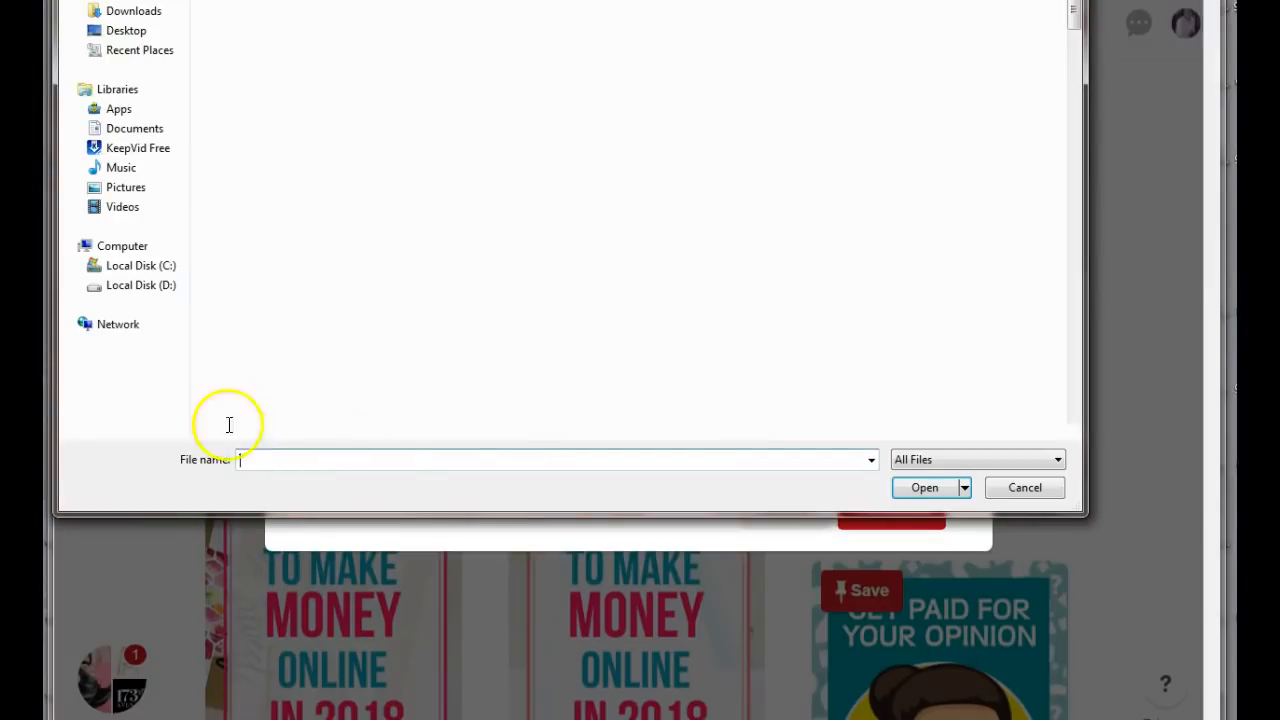
pyautogui.click(128, 11)
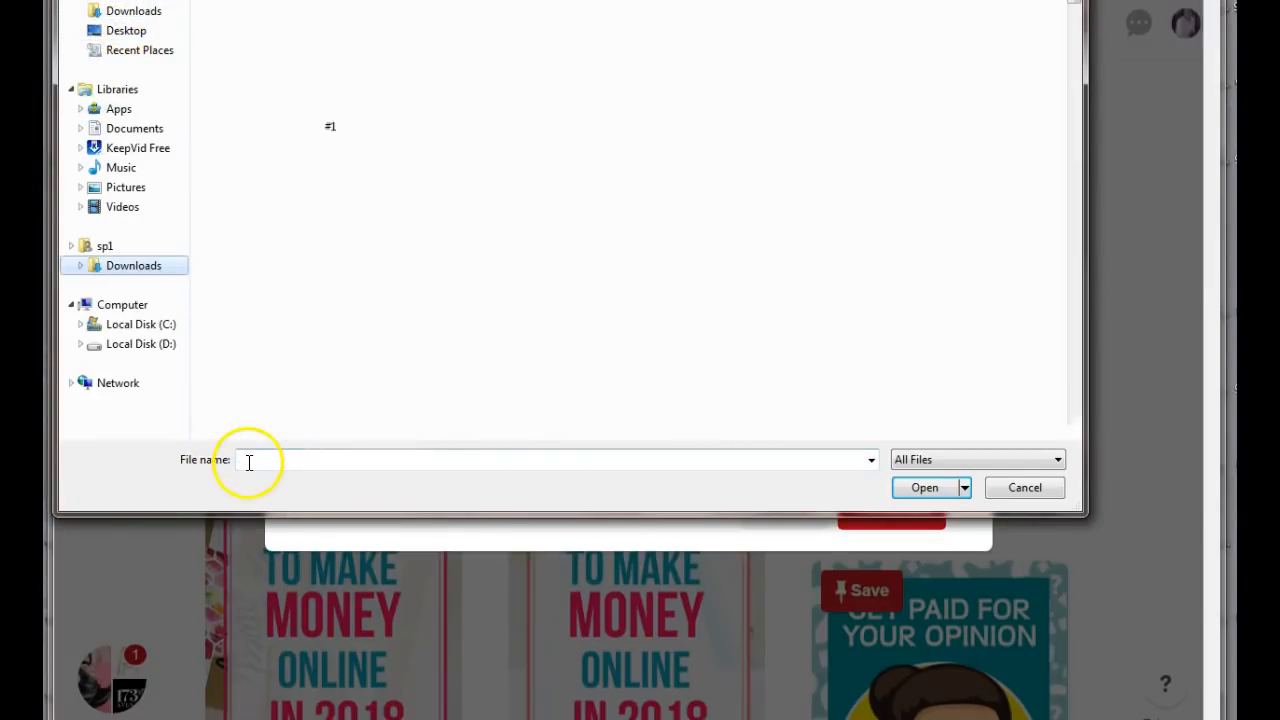
pyautogui.write('50')
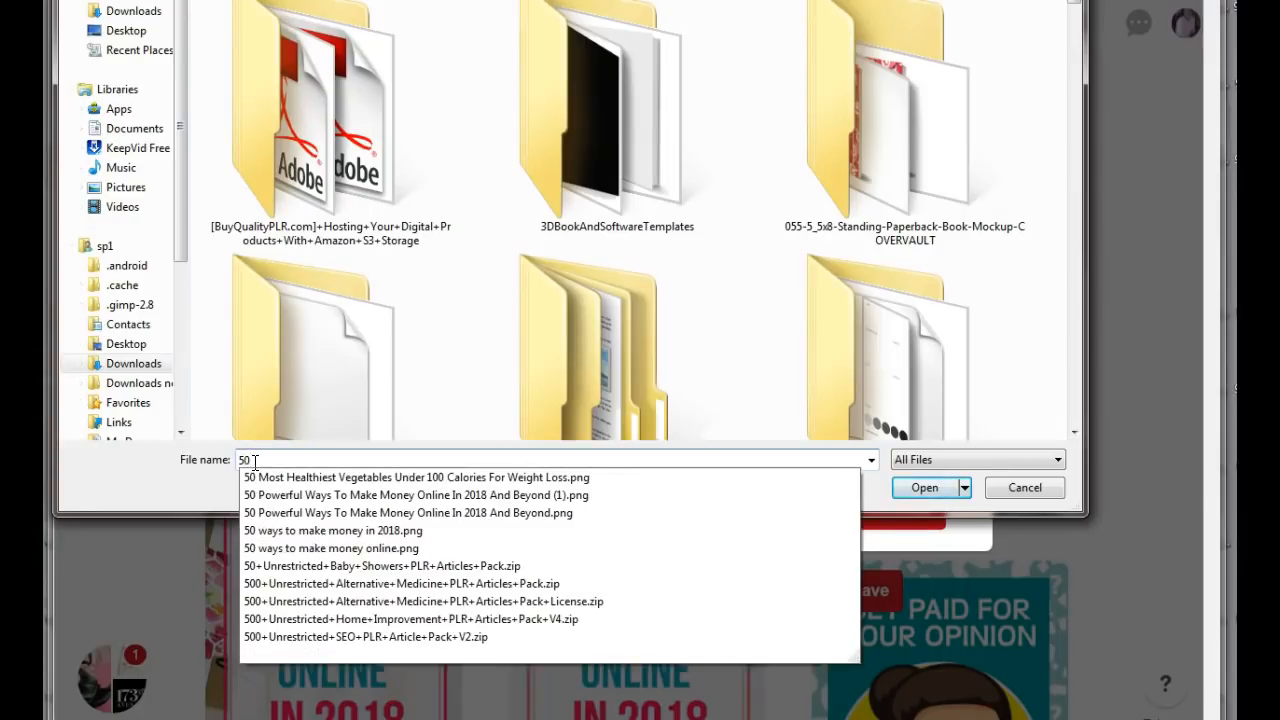
pyautogui.click(333, 529)
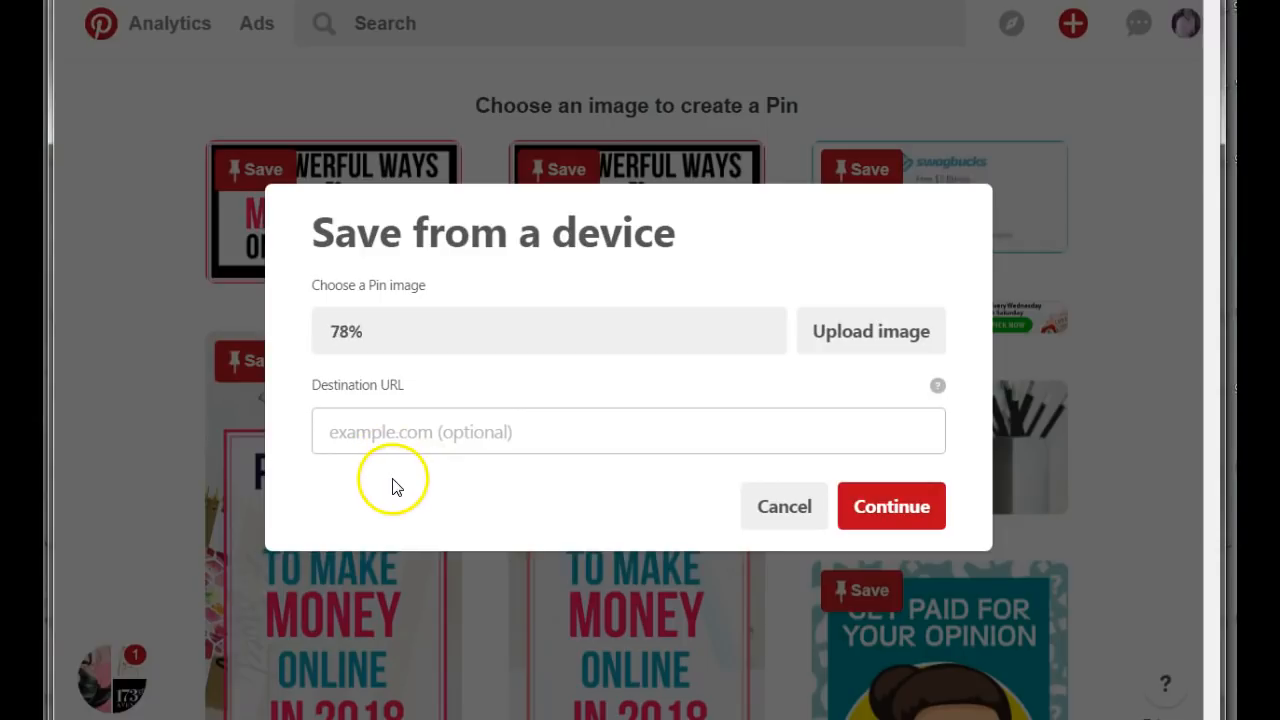
# Paste the blog post's address as the pin's destination URL and continue to the board choice.
pyautogui.click(357, 434)
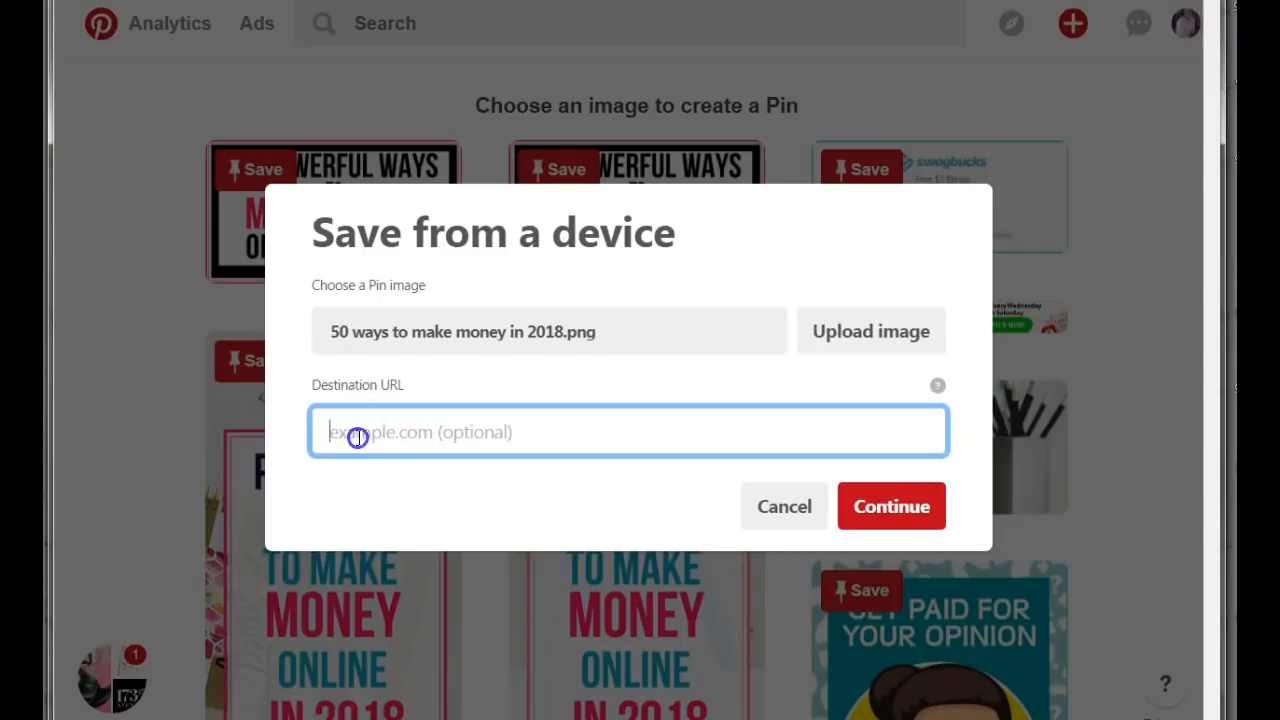
pyautogui.rightClick(352, 434)
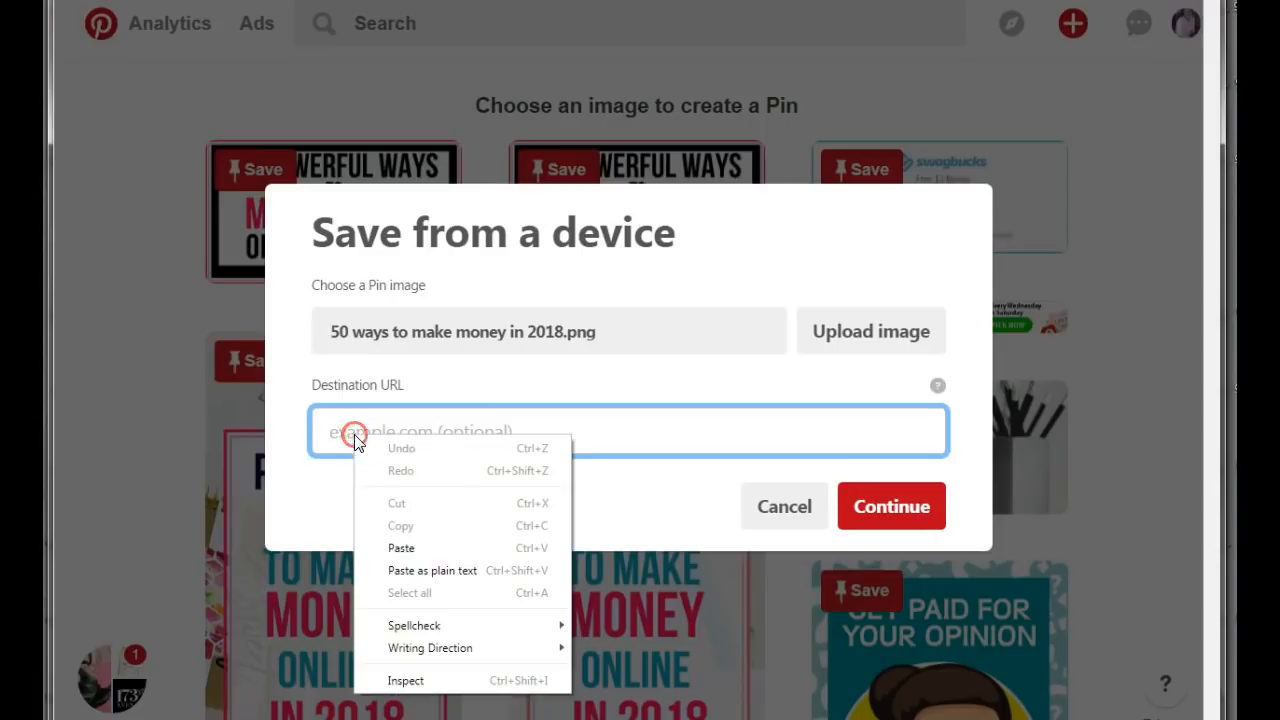
pyautogui.click(400, 548)
pyautogui.click(895, 508)
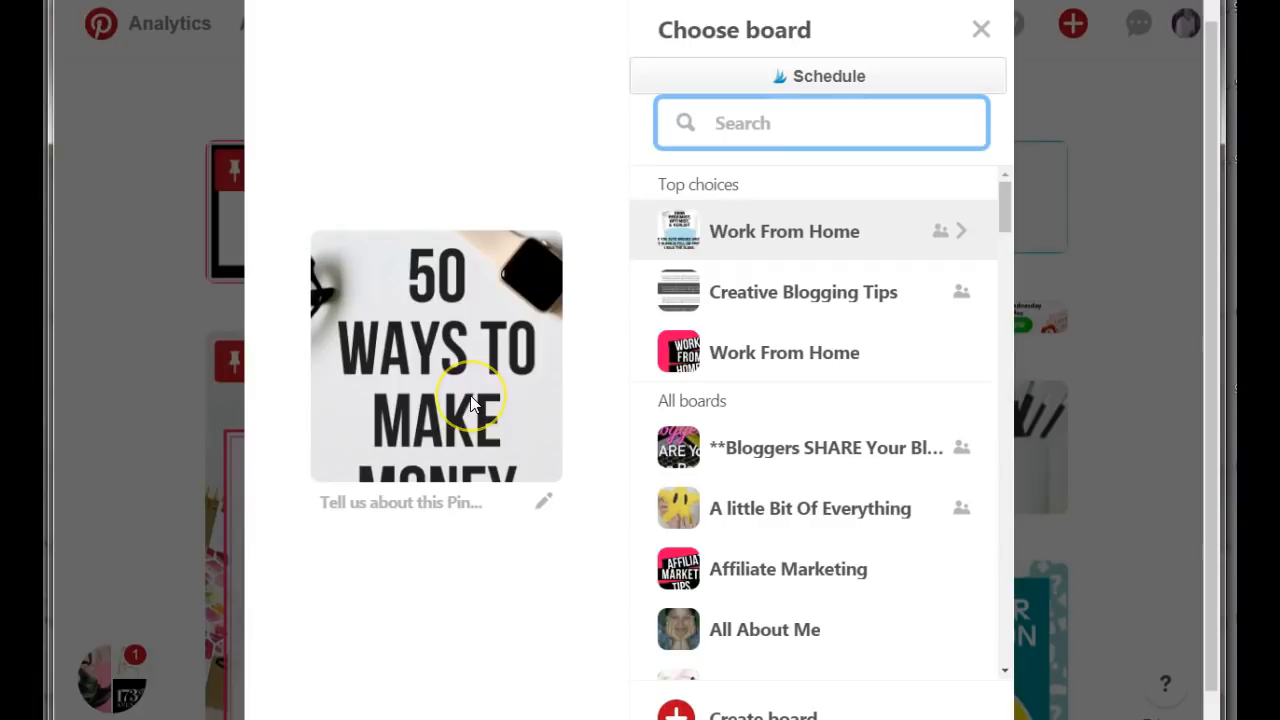
# Describe the pin as "50 Ways to make money online in 2018 and beyond" and save it to the non-shared Work From Home board.
pyautogui.scroll(-1, 472, 403)
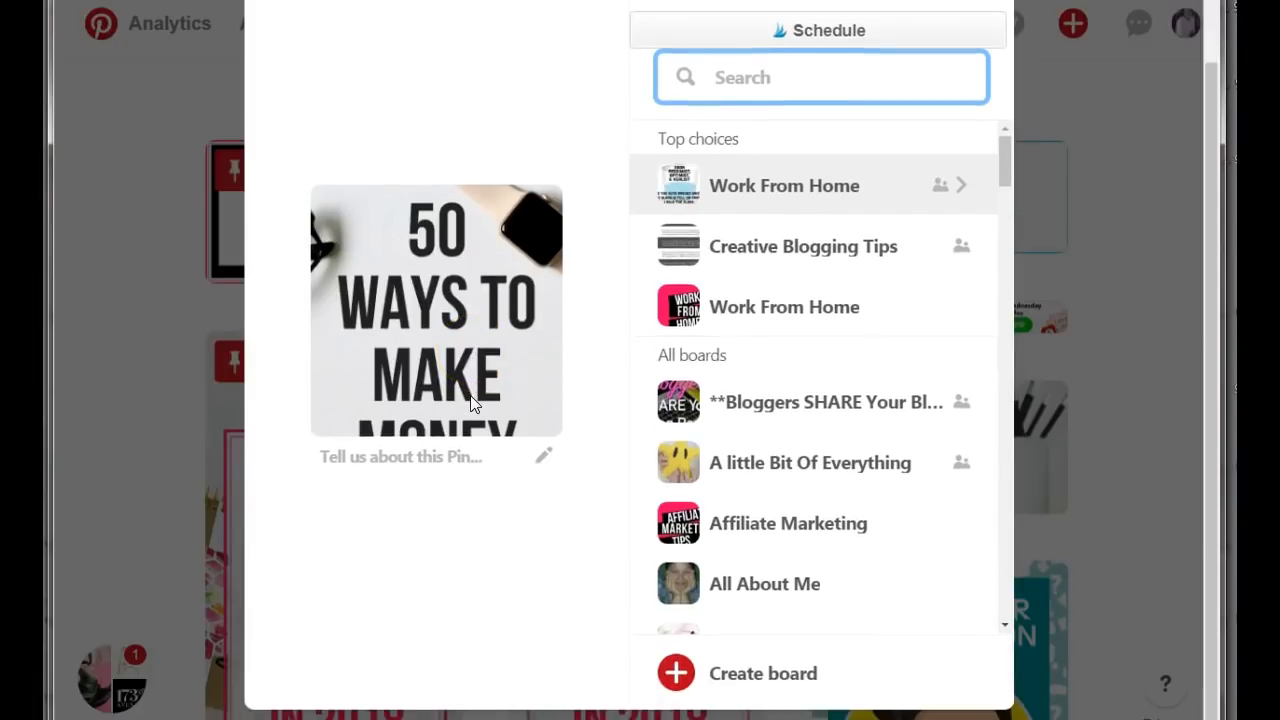
pyautogui.click(530, 458)
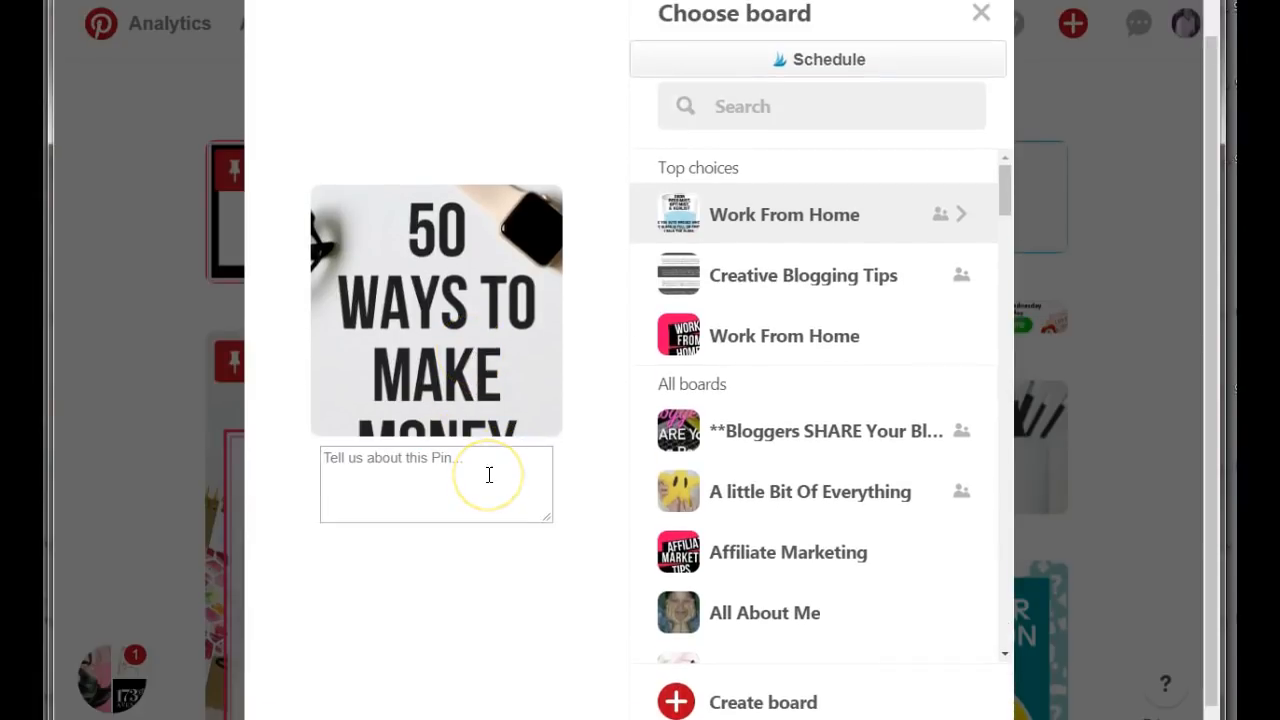
pyautogui.write('5')
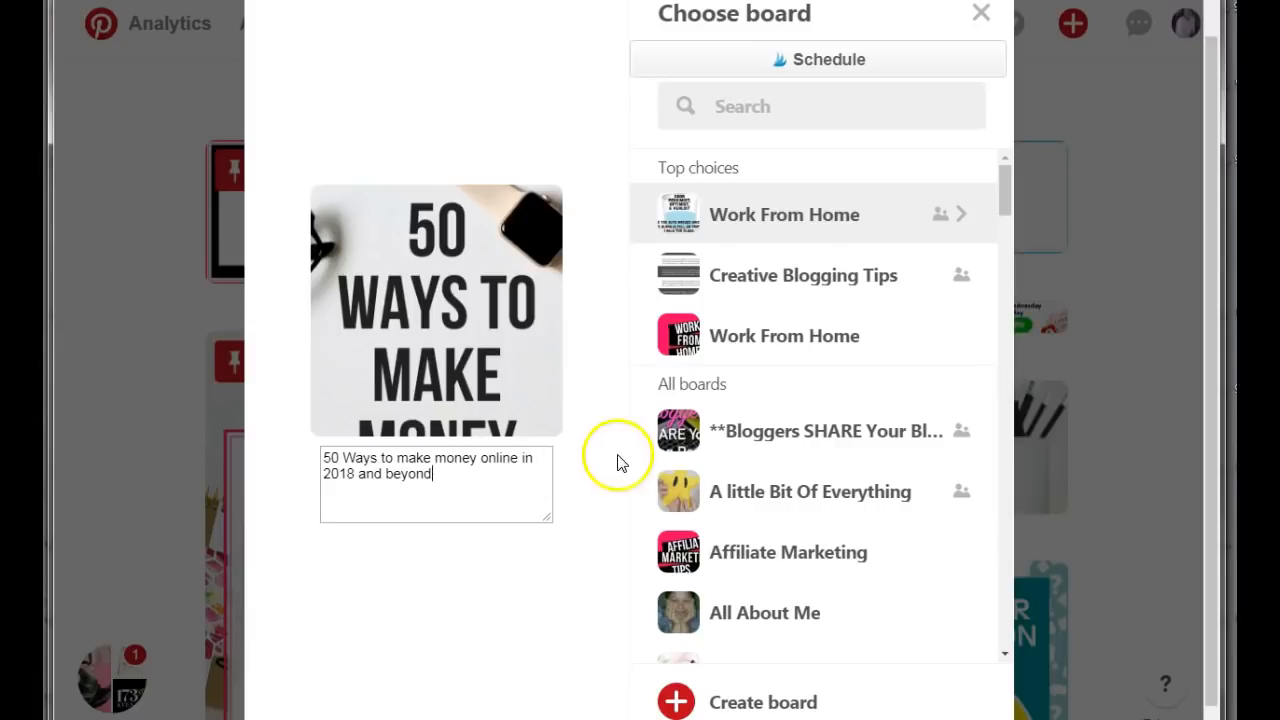
pyautogui.moveTo(806, 349)
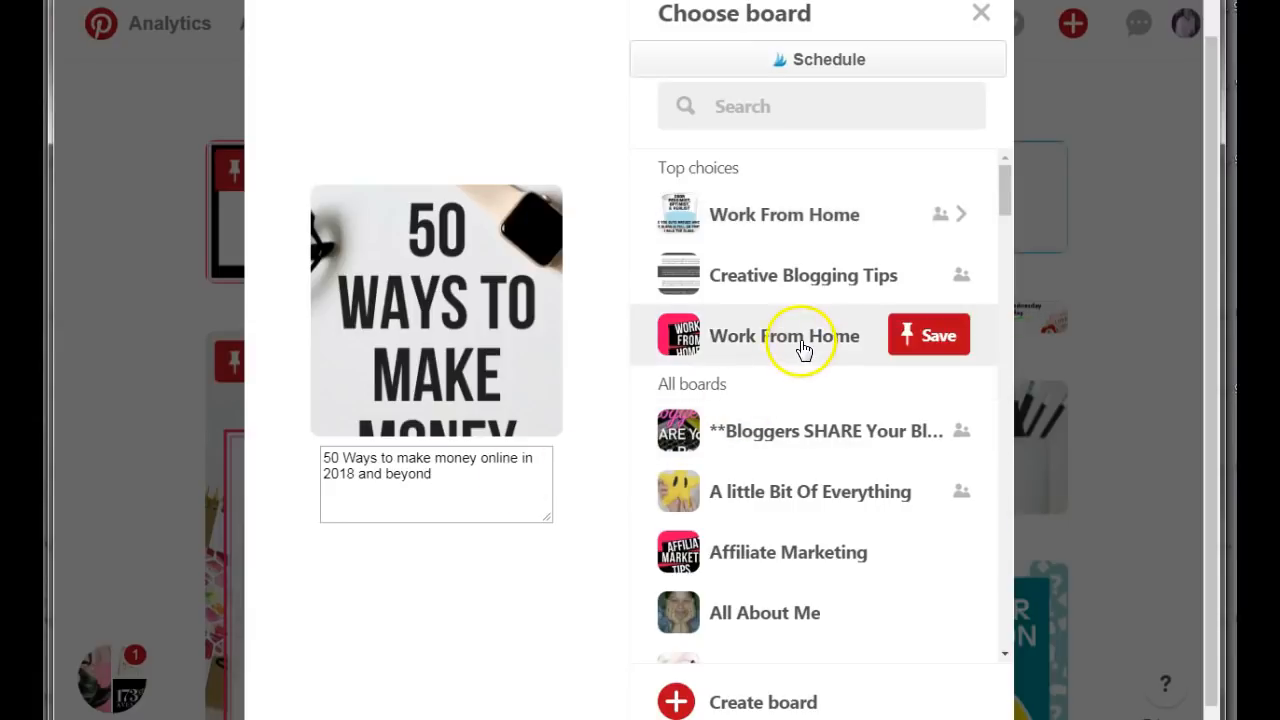
pyautogui.click(935, 345)
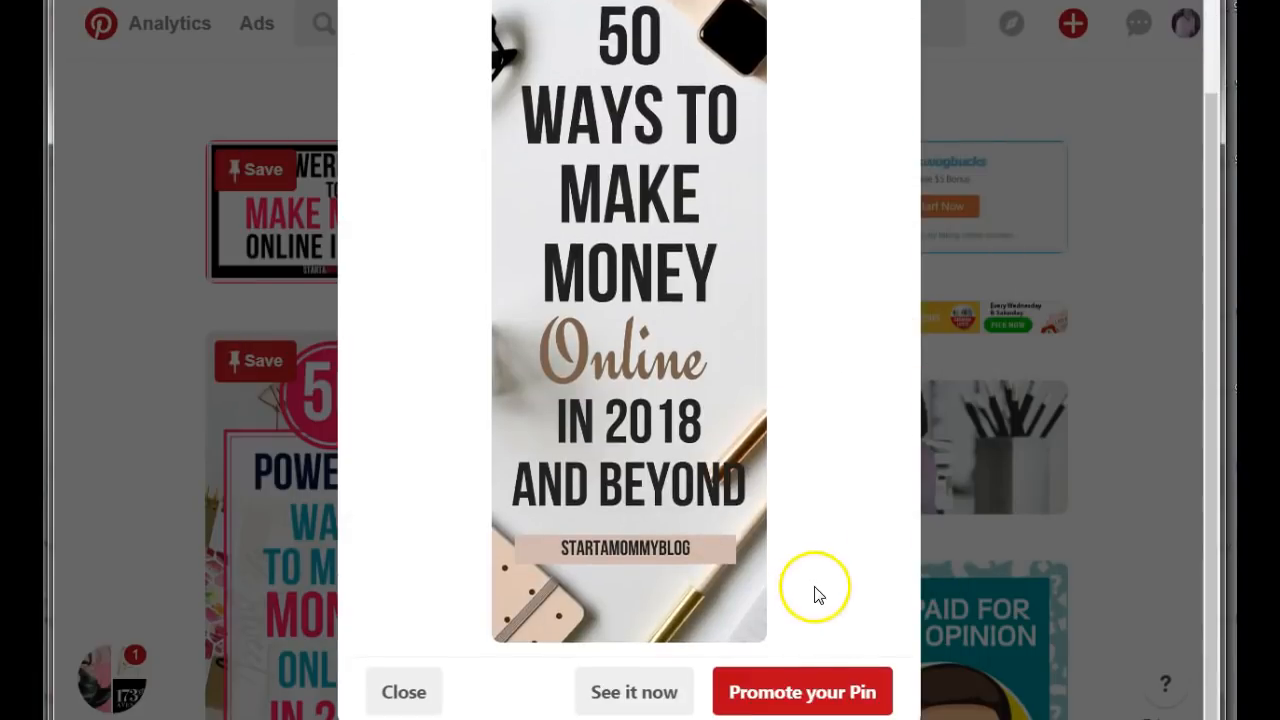
# Open the newly saved pin's page and review its image.
pyautogui.click(624, 692)
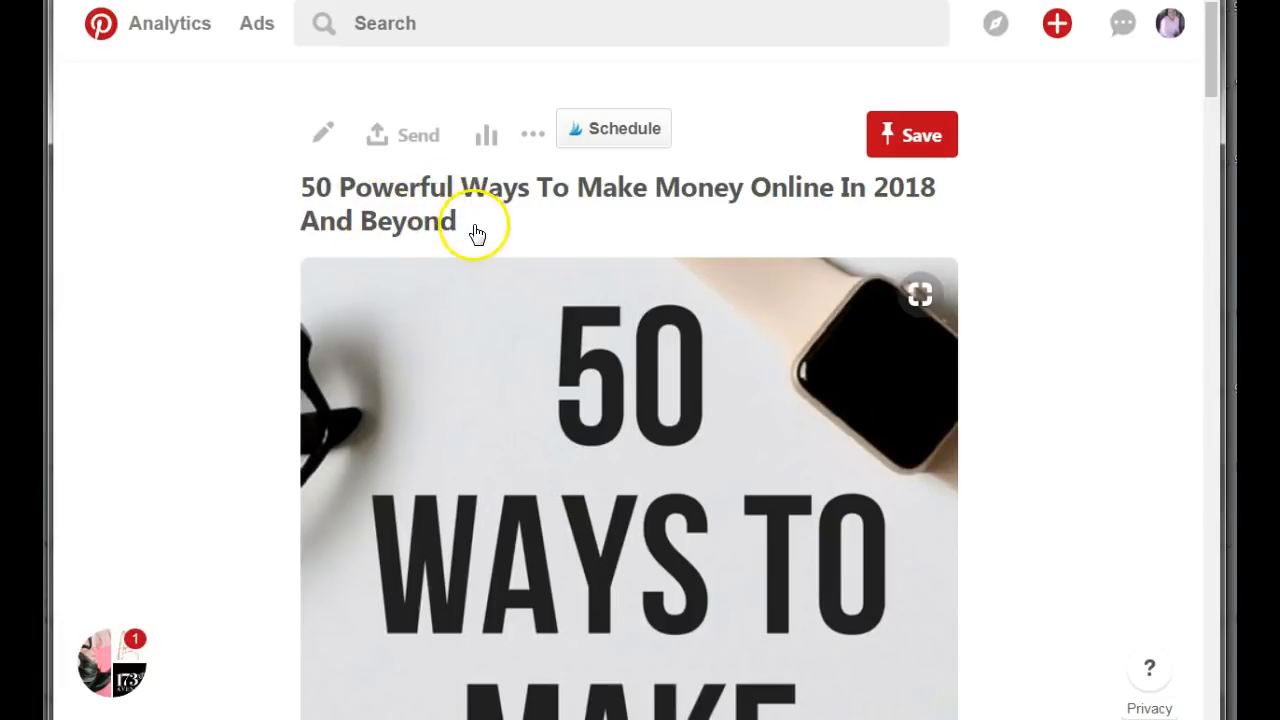
pyautogui.scroll(-3, 488, 262)
pyautogui.scroll(-3, 491, 266)
pyautogui.scroll(2, 491, 266)
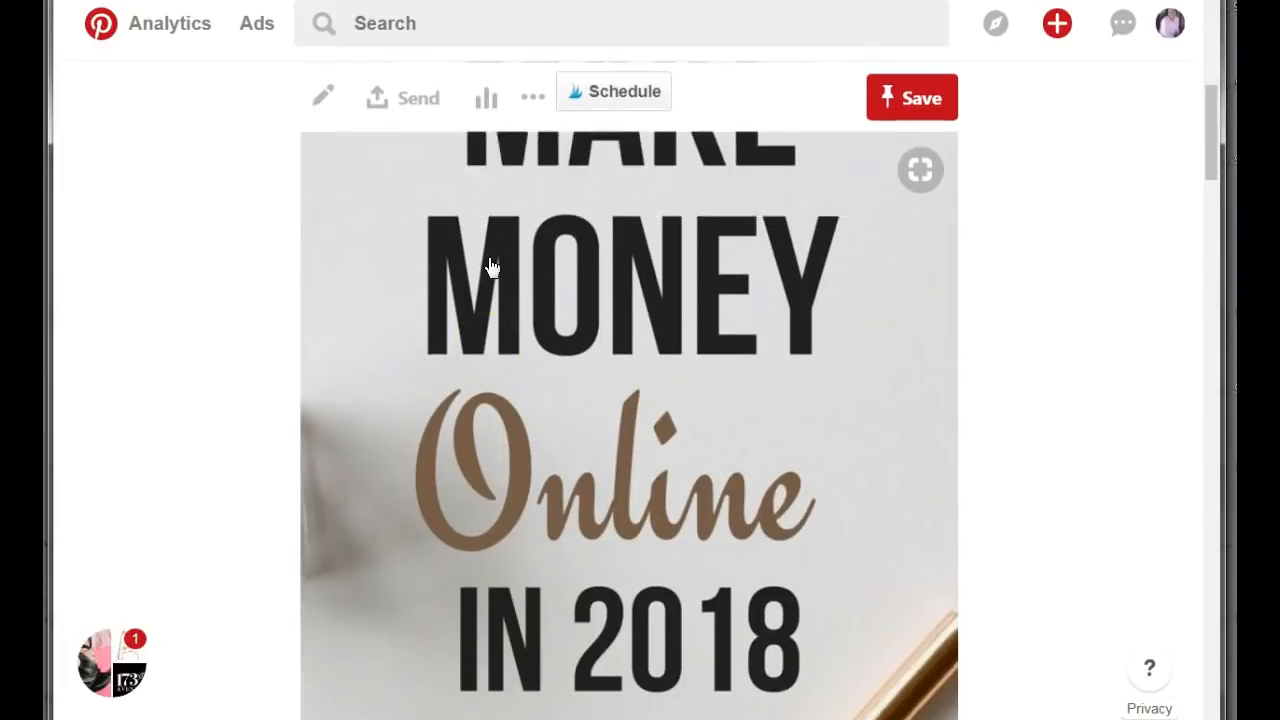
# Reduce the browser zoom to 100%.
pyautogui.click(1202, 1)
pyautogui.click(1079, 127)
pyautogui.click(1079, 126)
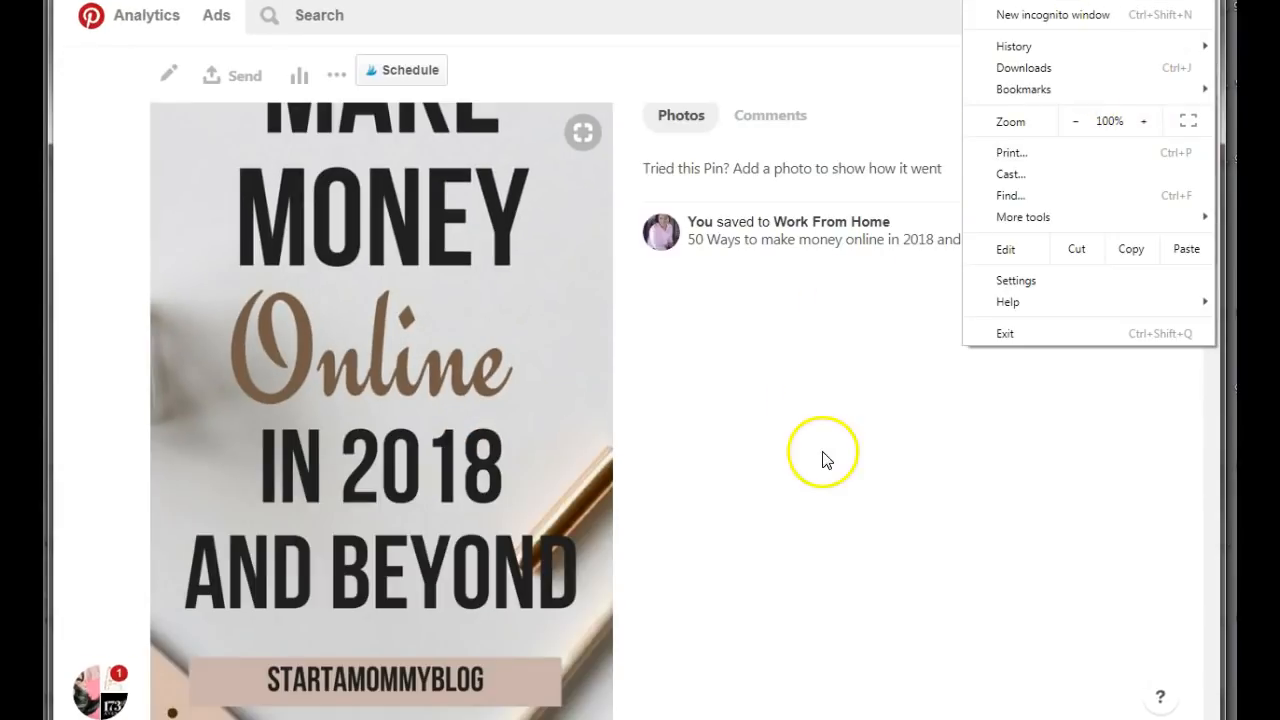
pyautogui.click(817, 455)
# Examine the pin's page, including its expanded article description, the board entry and the related pins below.
pyautogui.scroll(-7, 849, 461)
pyautogui.scroll(11, 849, 461)
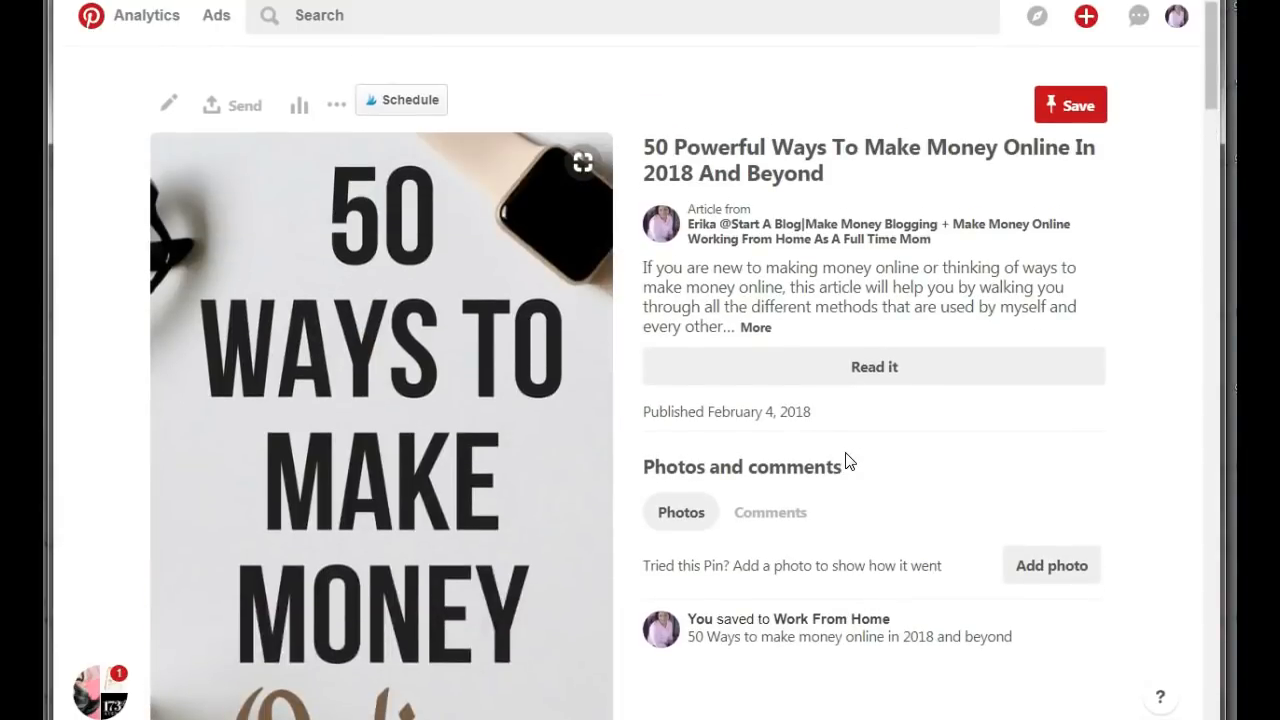
pyautogui.scroll(-5, 849, 461)
pyautogui.scroll(-3, 849, 461)
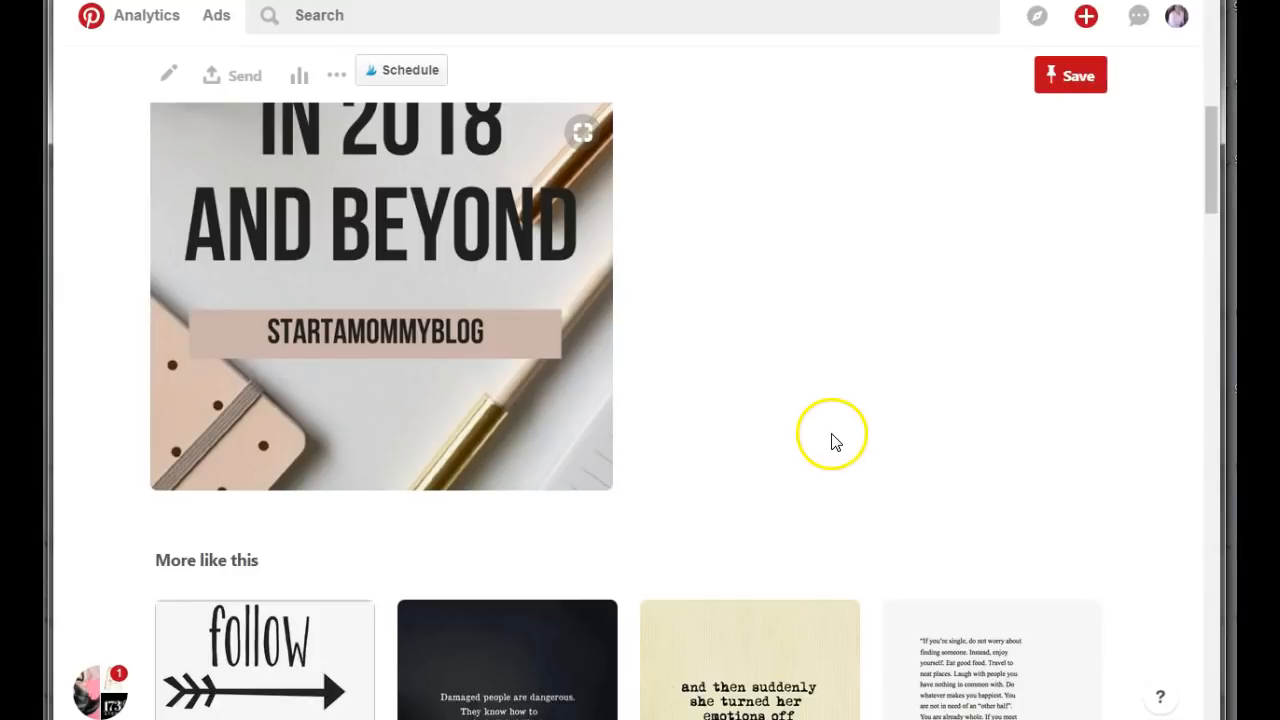
pyautogui.scroll(7, 826, 410)
pyautogui.scroll(1, 826, 404)
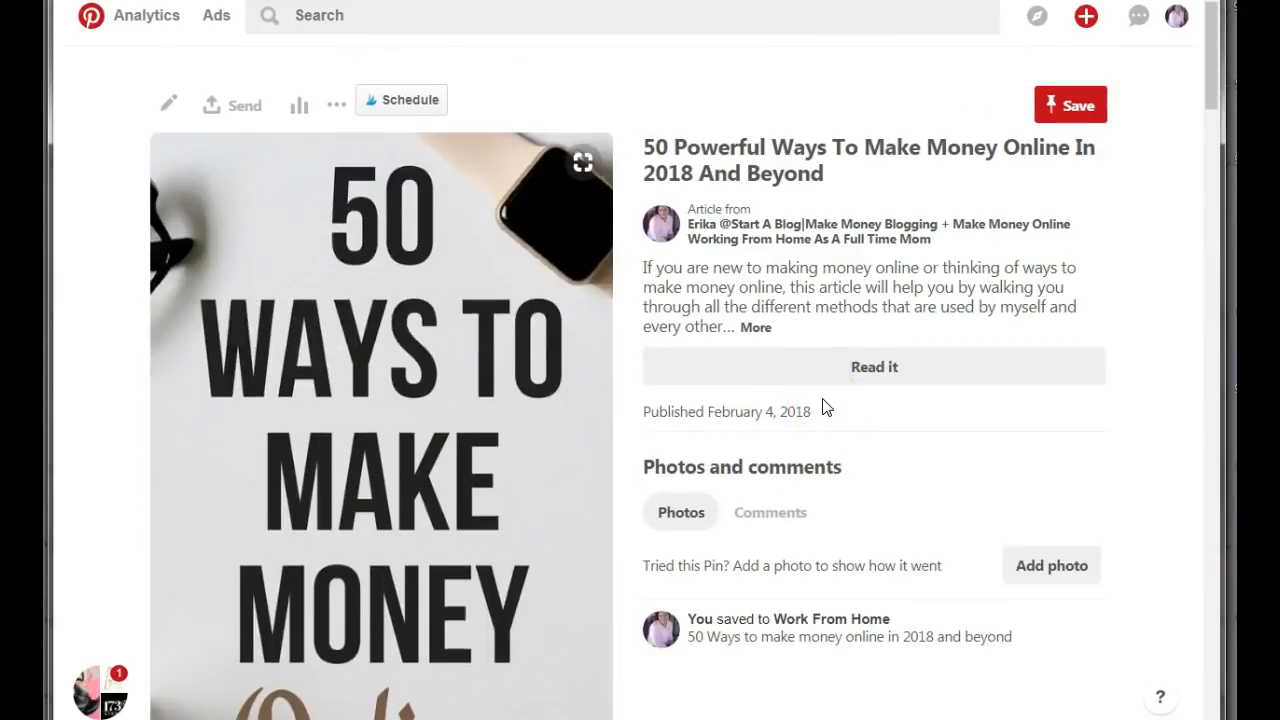
pyautogui.click(886, 392)
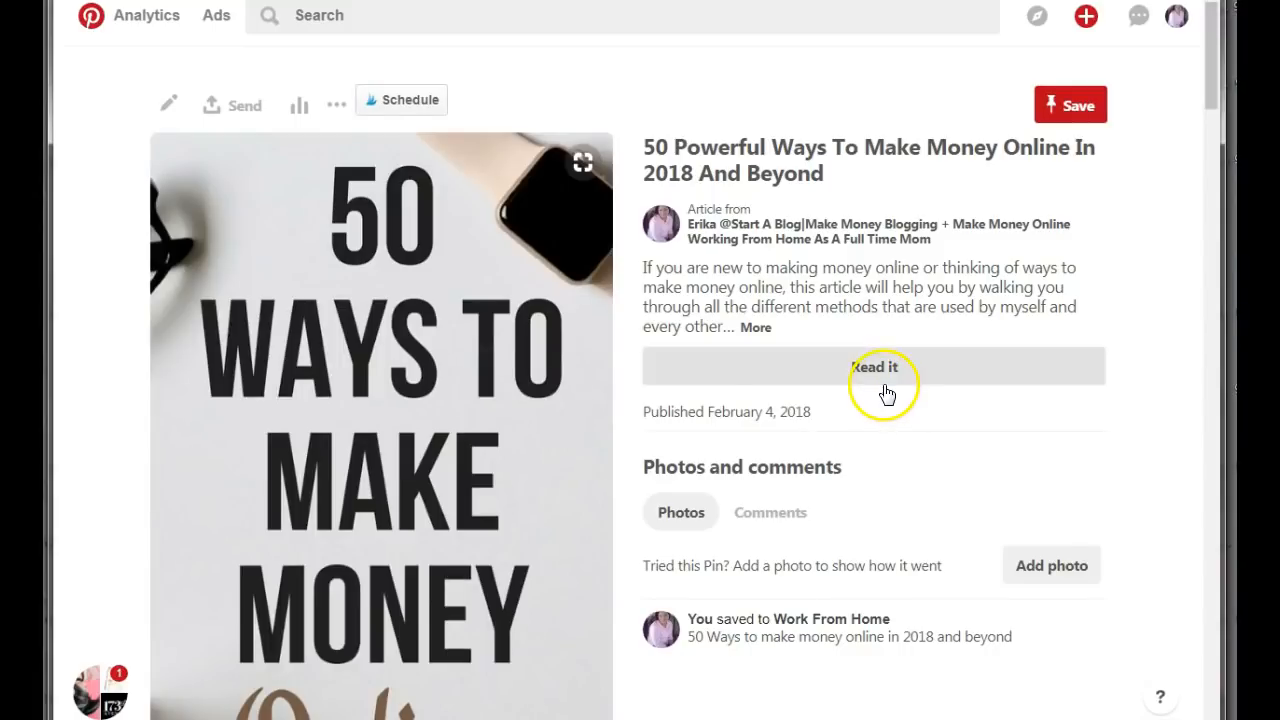
pyautogui.click(755, 328)
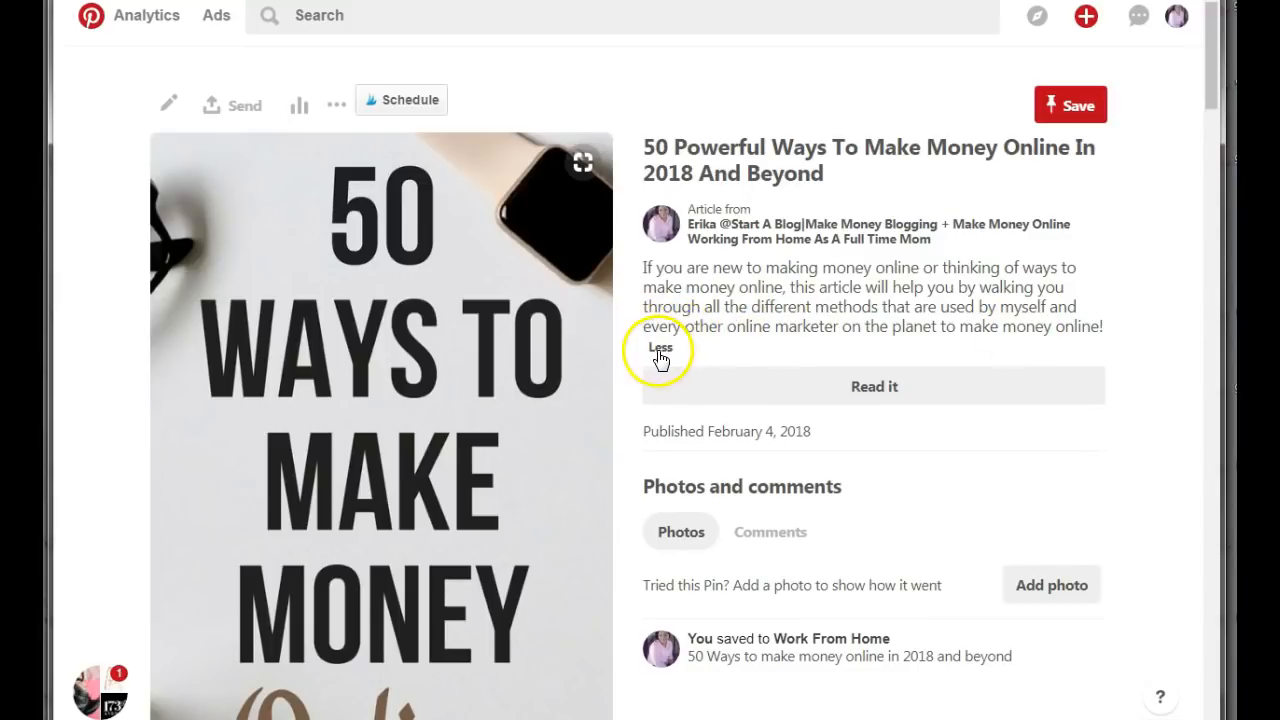
pyautogui.scroll(-5, 760, 388)
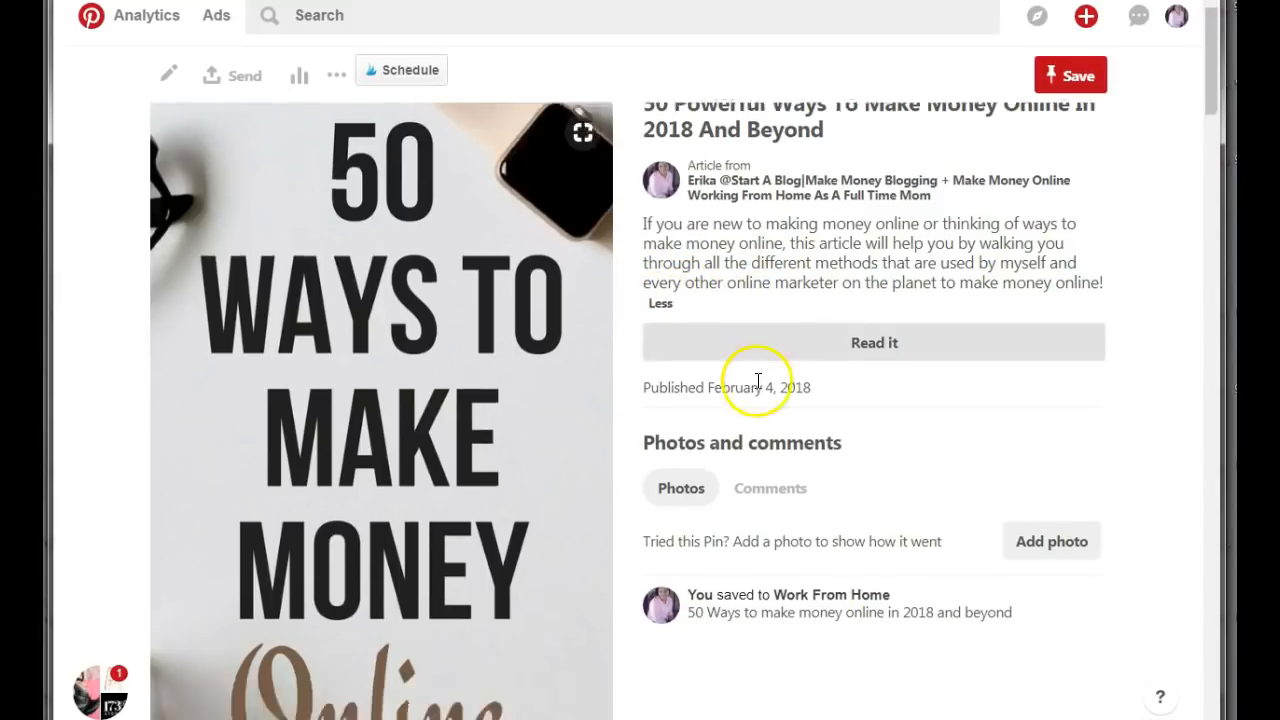
pyautogui.scroll(-10, 757, 400)
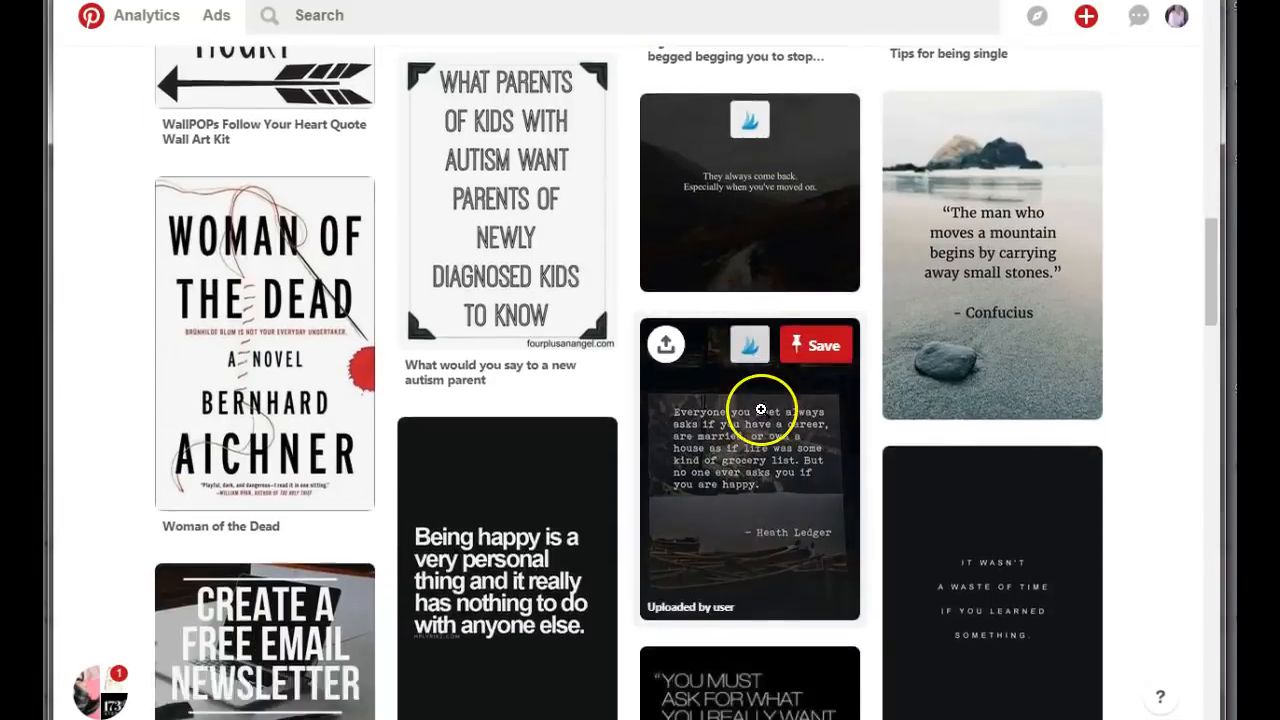
pyautogui.scroll(12, 760, 405)
pyautogui.scroll(2, 764, 412)
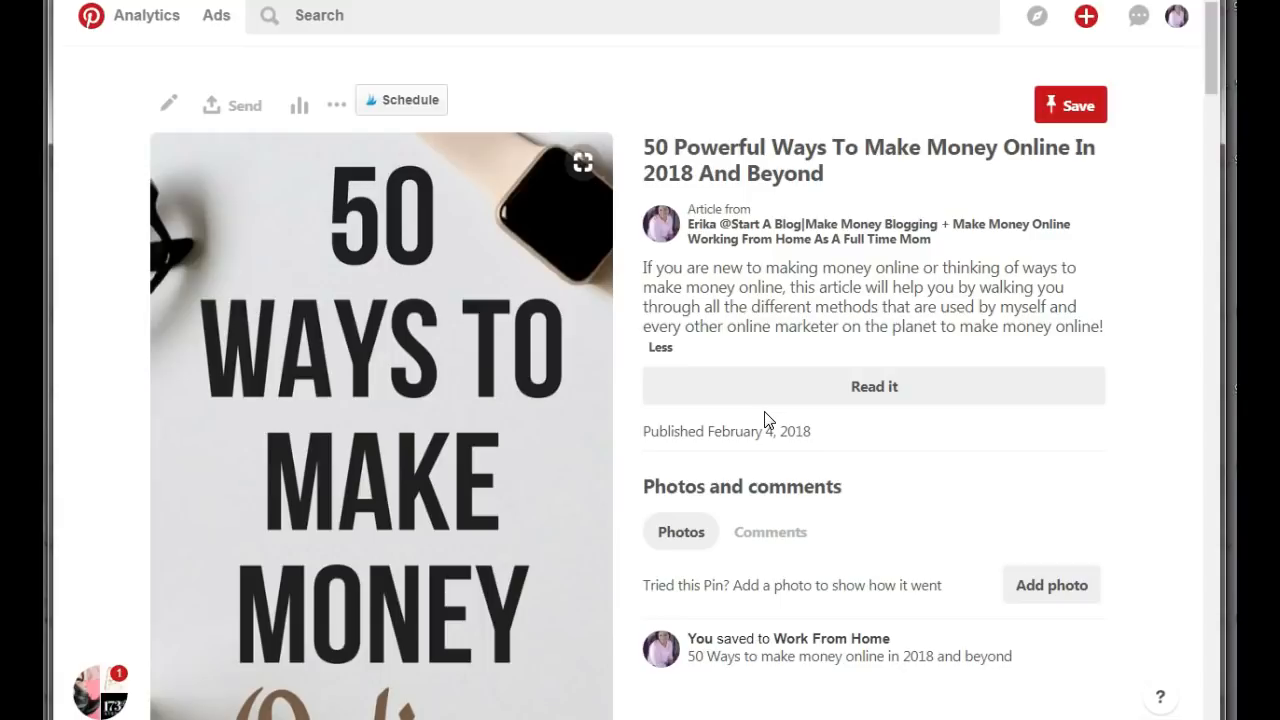
pyautogui.scroll(-5, 765, 420)
pyautogui.scroll(5, 780, 405)
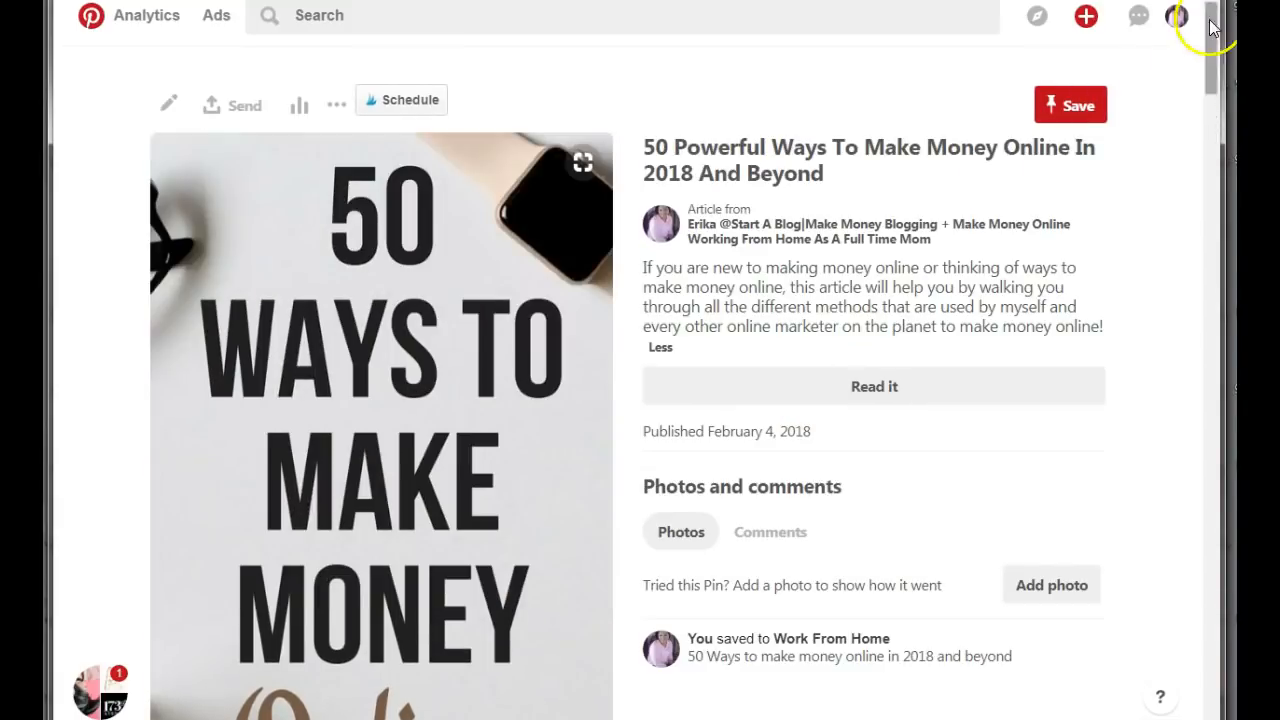
# Open the account's own profile and examine the new graphic among the saved pins.
pyautogui.click(1175, 15)
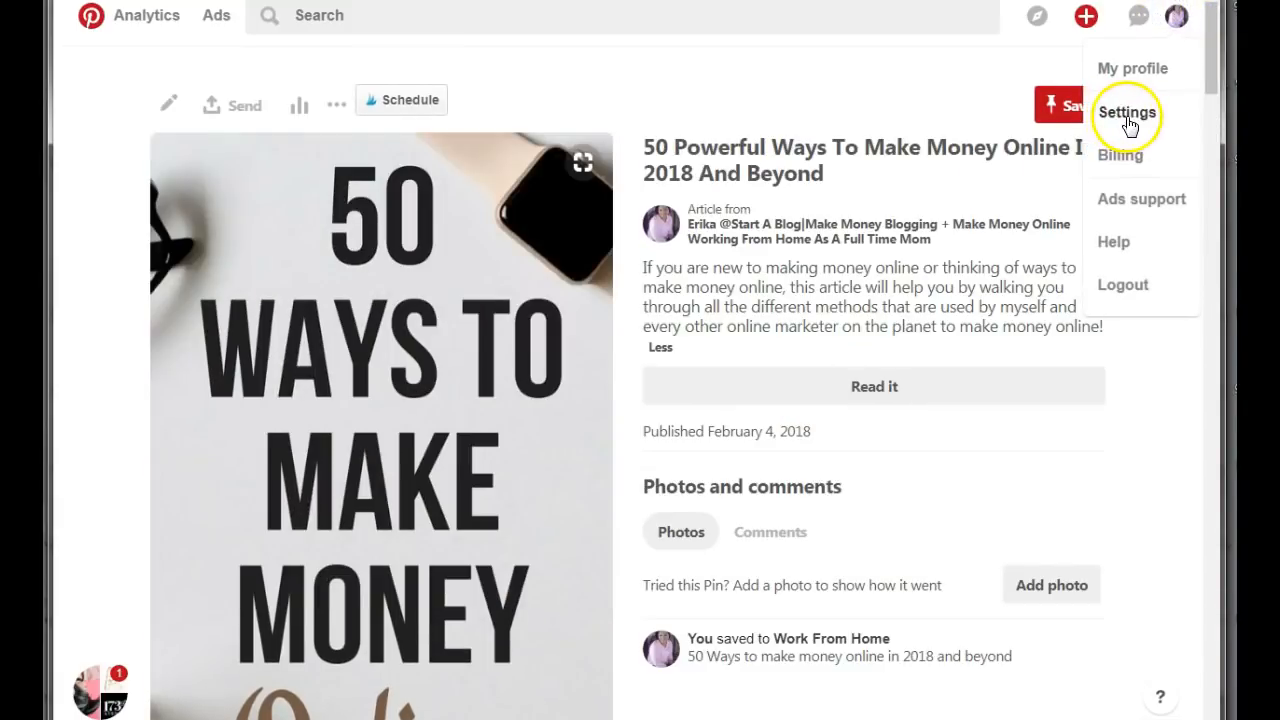
pyautogui.click(1136, 72)
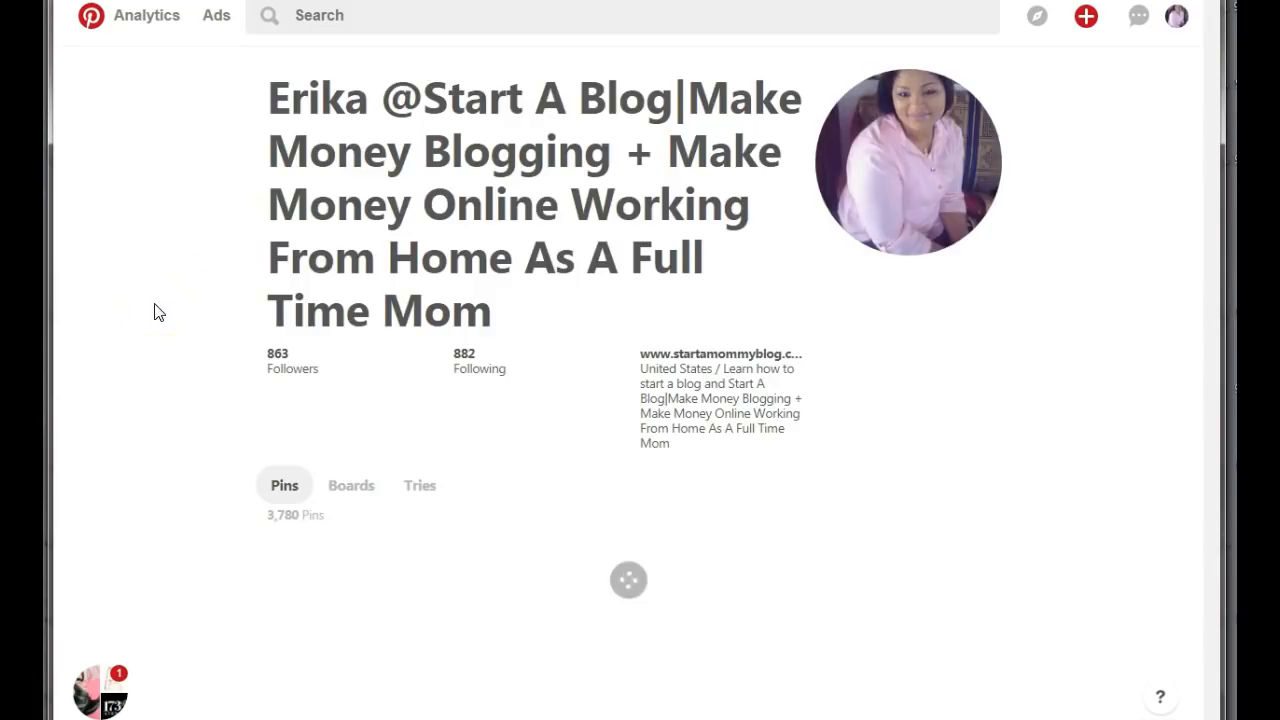
pyautogui.scroll(-5, 155, 312)
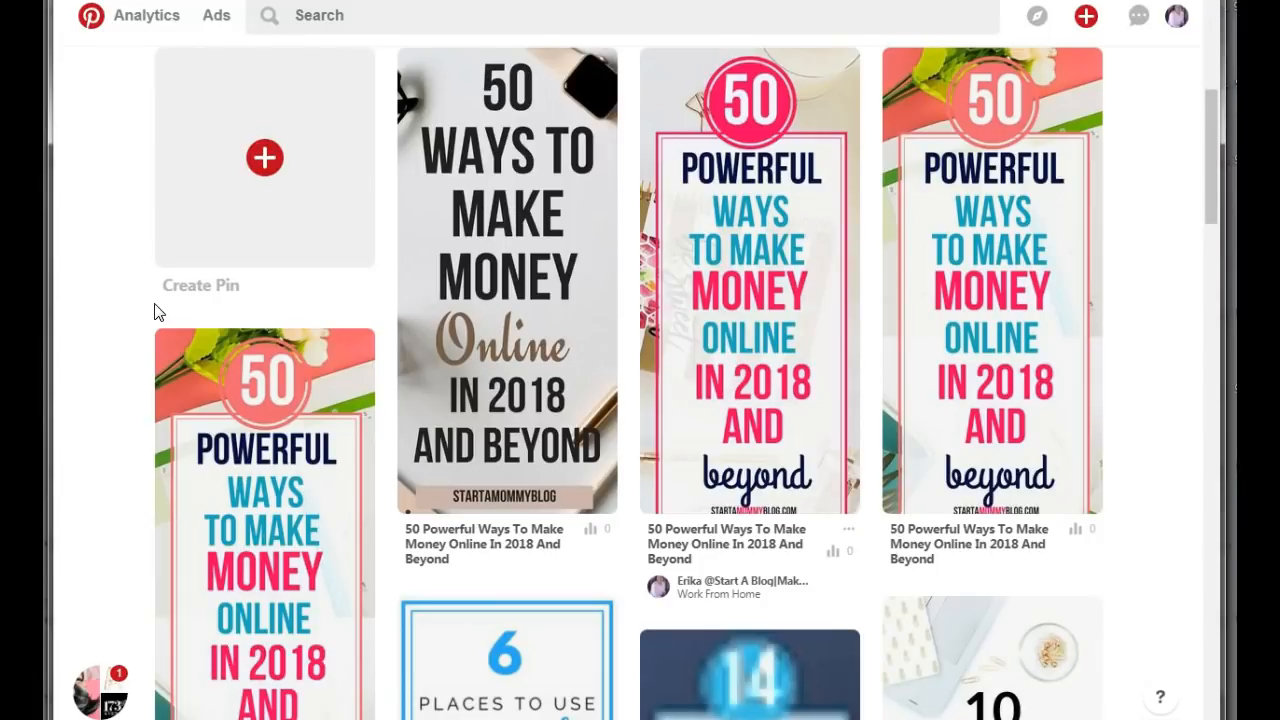
pyautogui.scroll(3, 155, 312)
pyautogui.scroll(-3, 155, 312)
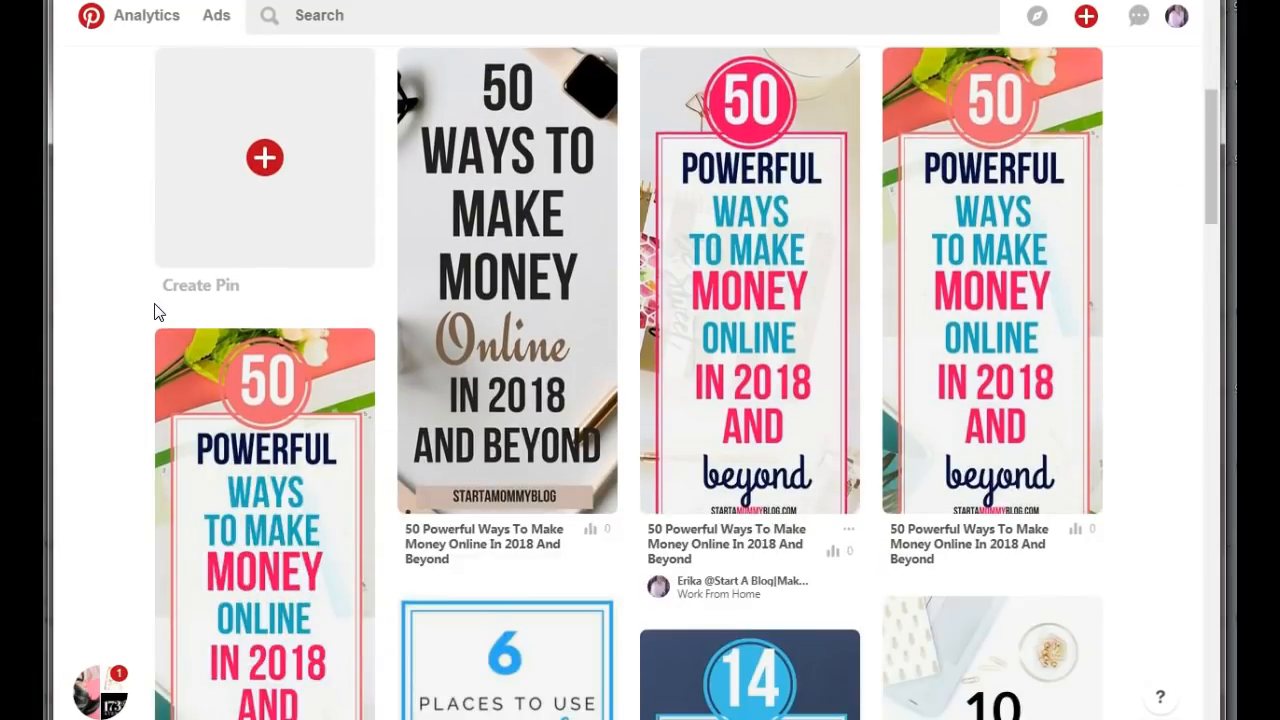
pyautogui.scroll(3, 155, 312)
pyautogui.scroll(-3, 155, 312)
pyautogui.moveTo(150, 355)
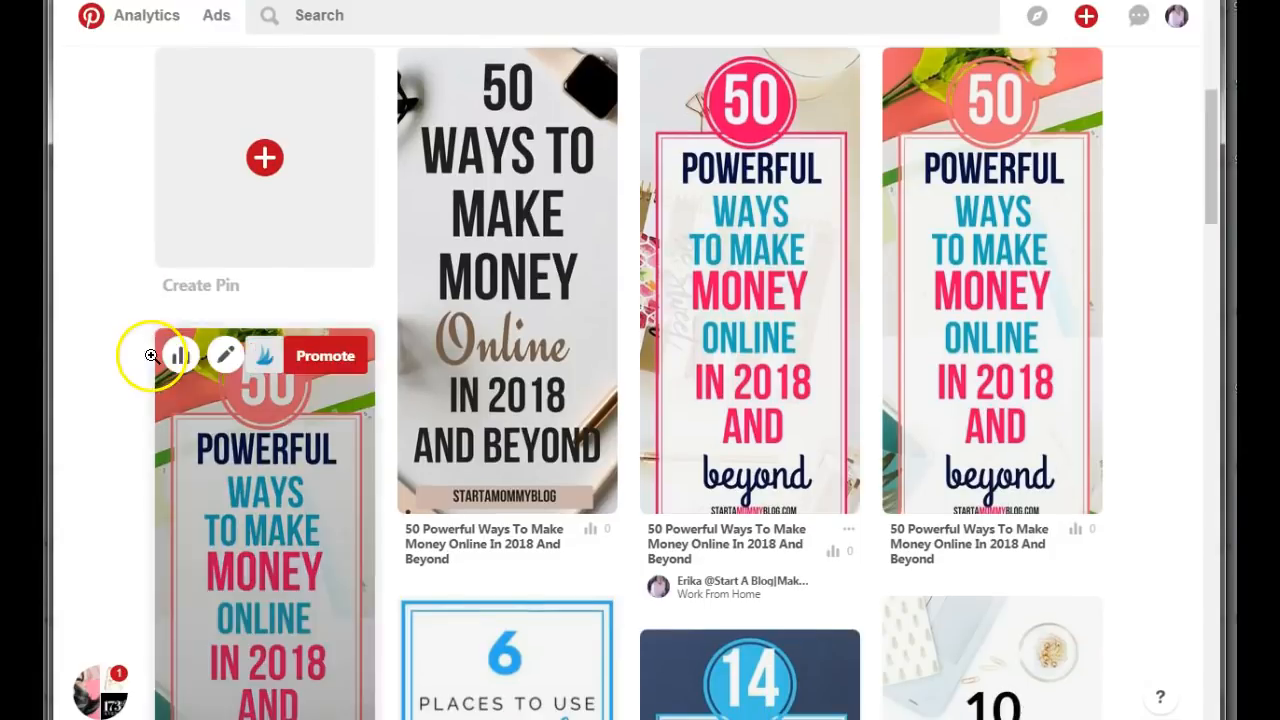